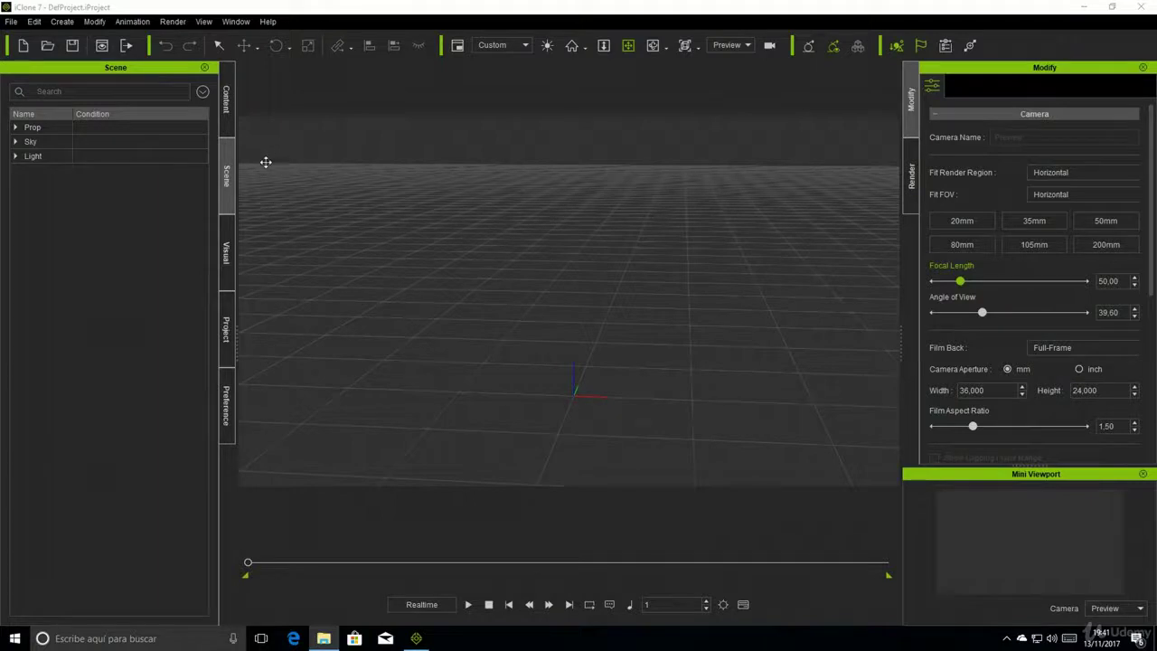
Step: Browse the 00 Default and 01 G6 Actors project templates and load iClone Dance
click(229, 127)
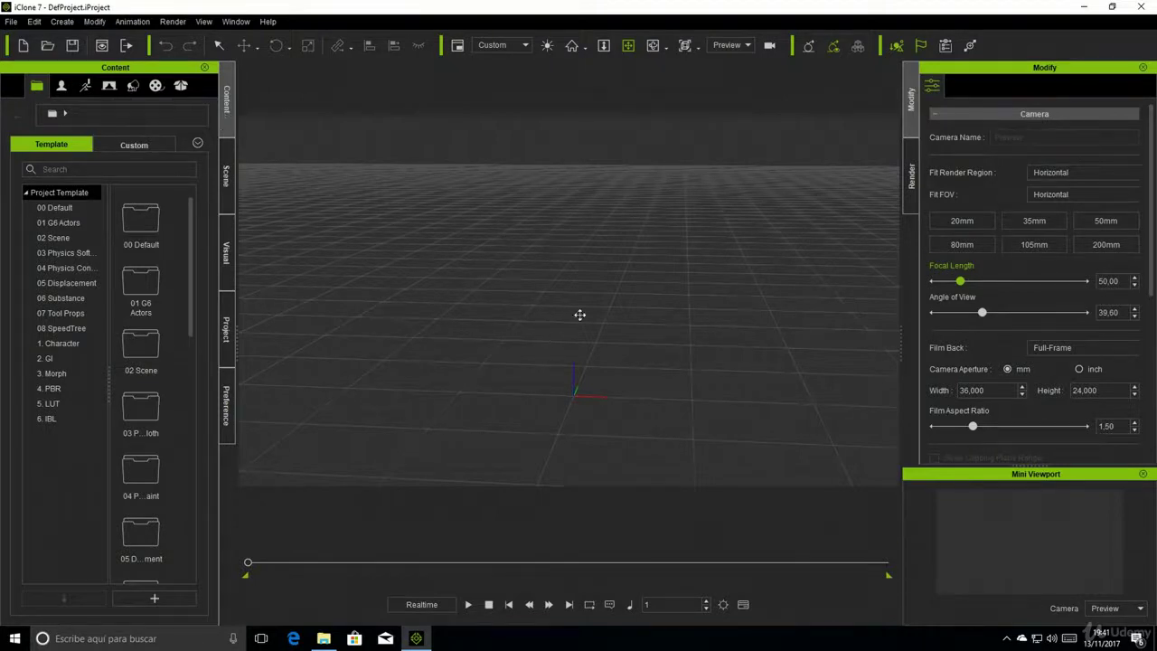
click(231, 189)
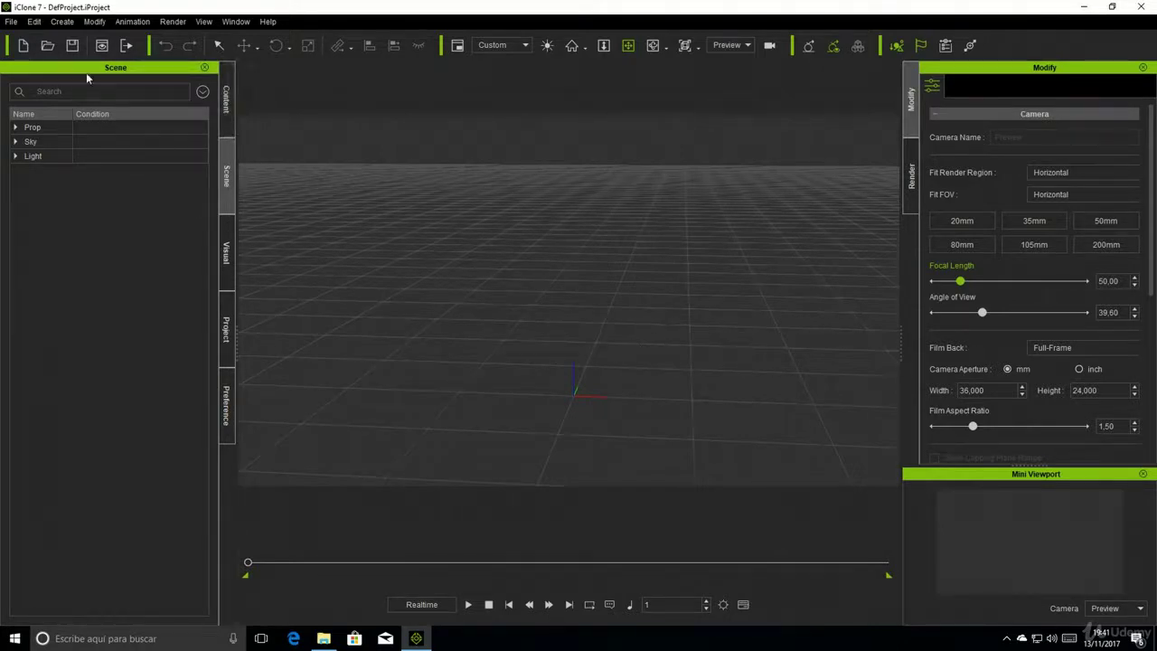
click(234, 117)
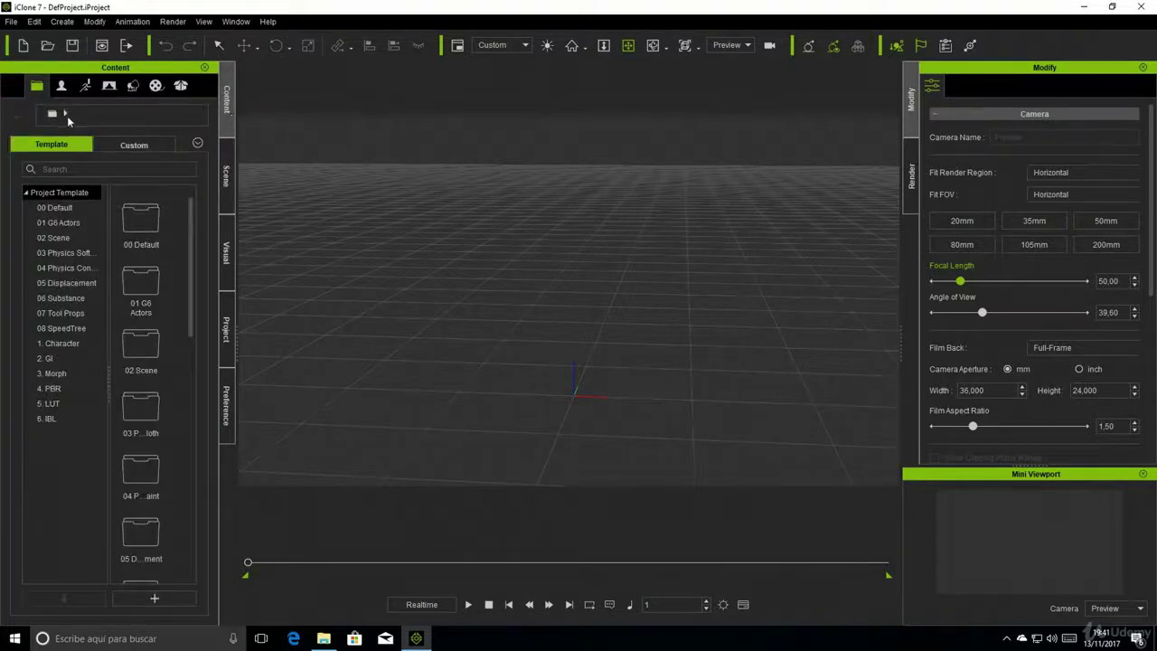
click(64, 208)
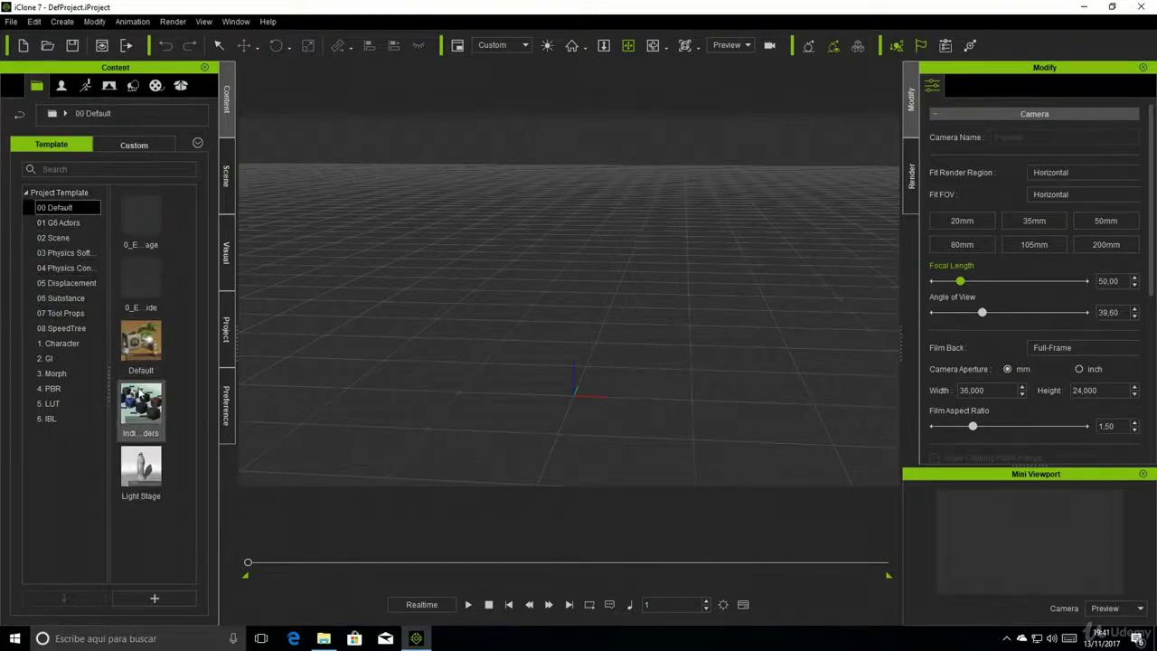
click(56, 223)
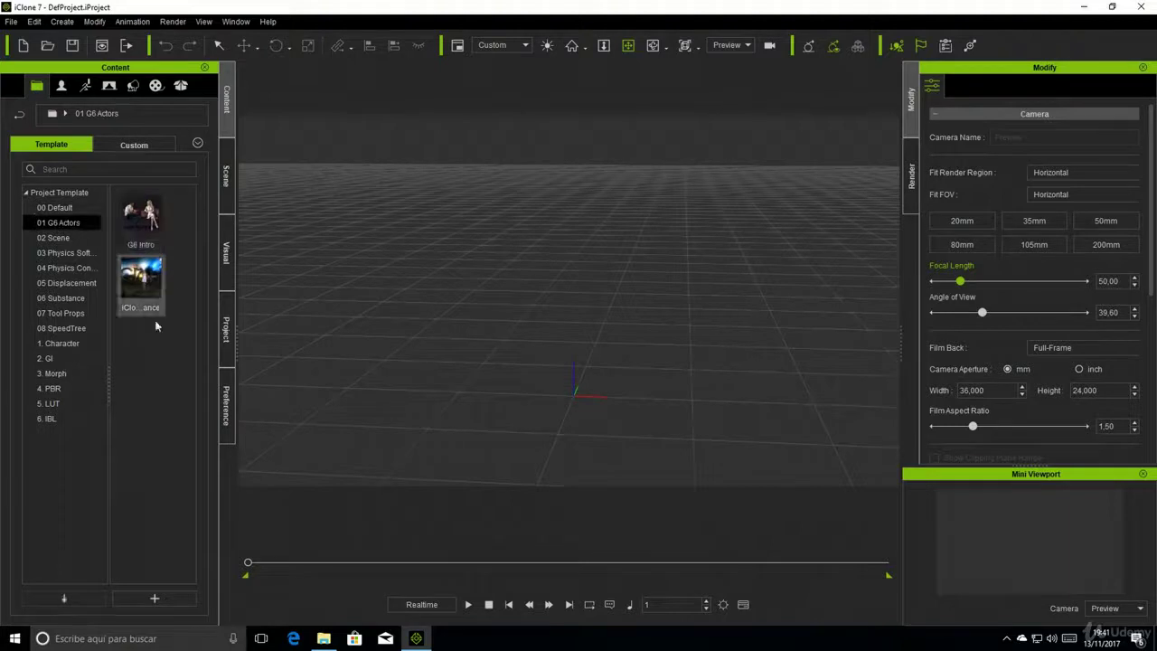
click(65, 599)
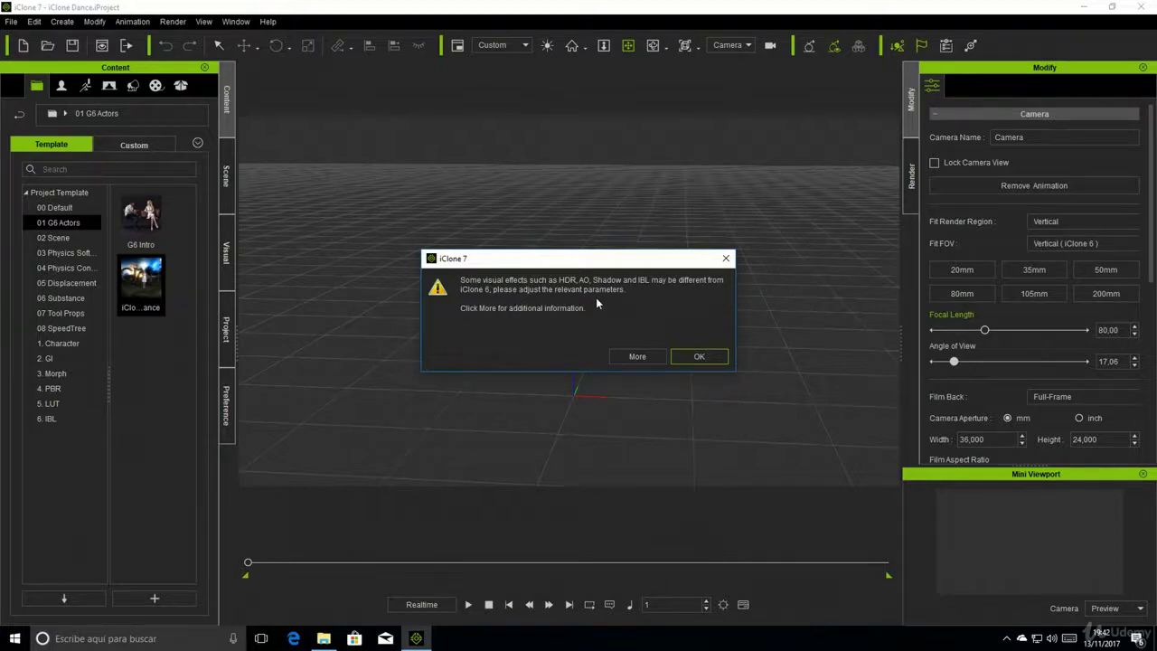
Step: Accept the HDR/AO/Shadow/IBL warning and list the Dance scene's Avatar, Prop, Tree, Camera and Light groups
click(699, 355)
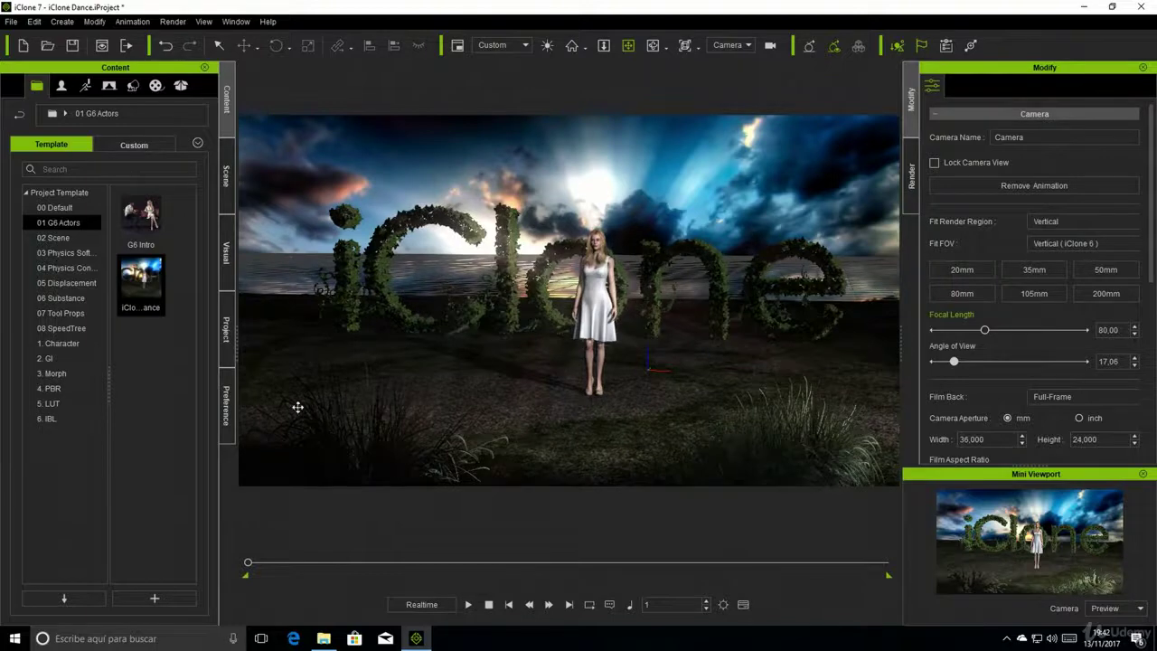
click(221, 193)
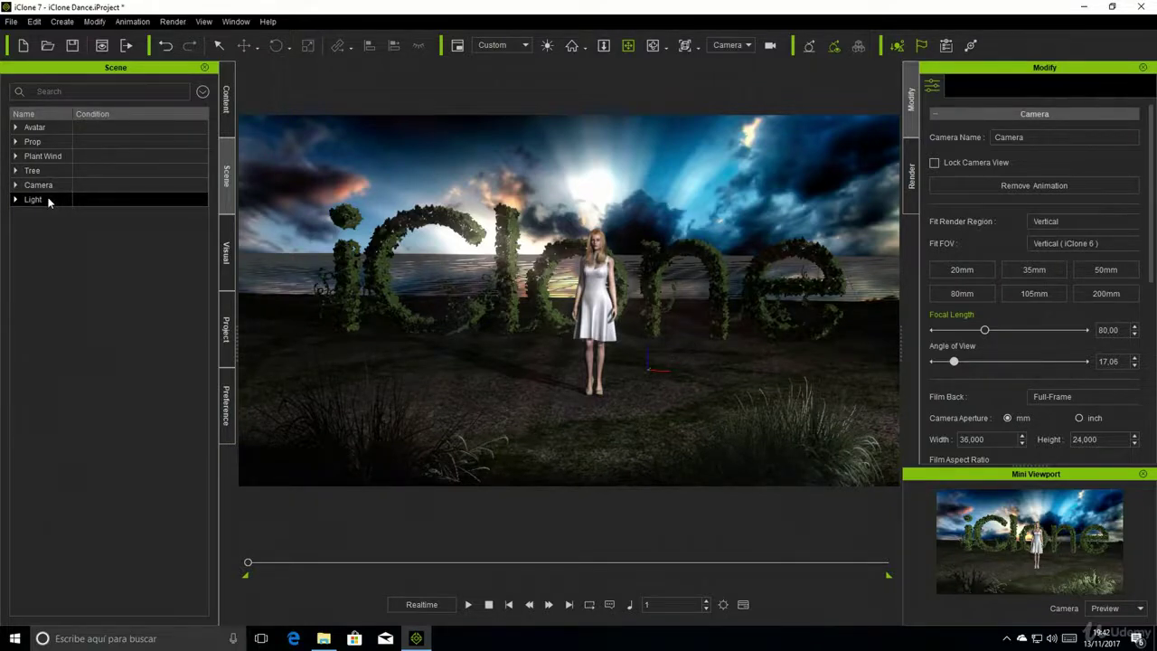
Step: Start an unsaved new project, then expand Prop and Sky and select Shadow Catcher and Sky
click(23, 47)
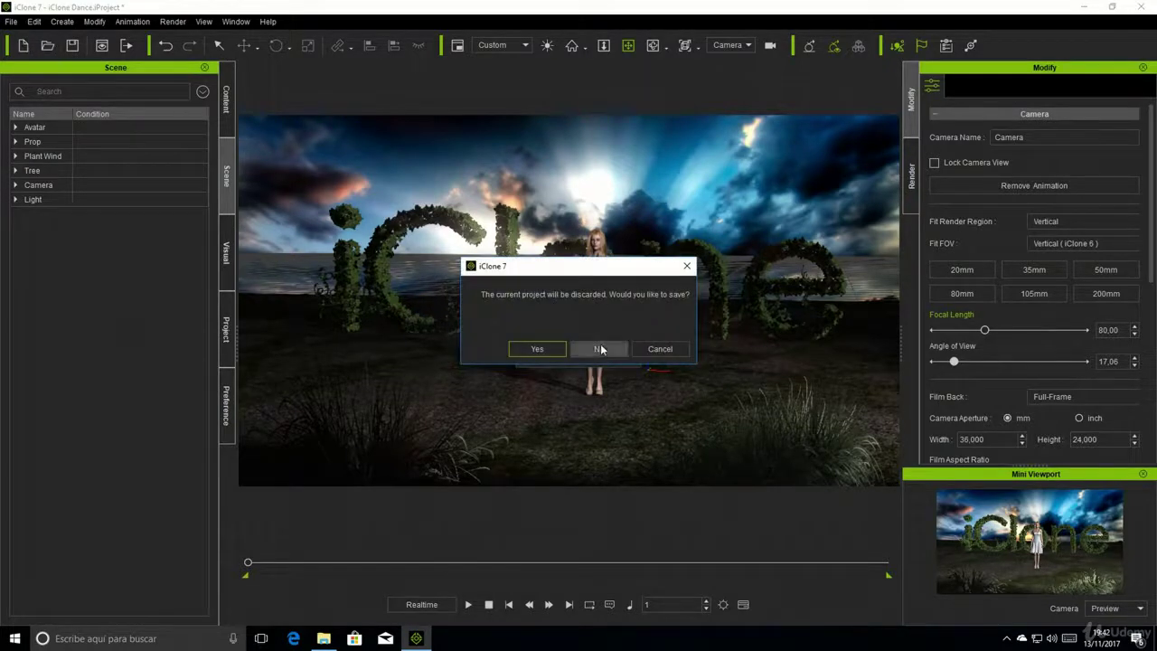
click(600, 349)
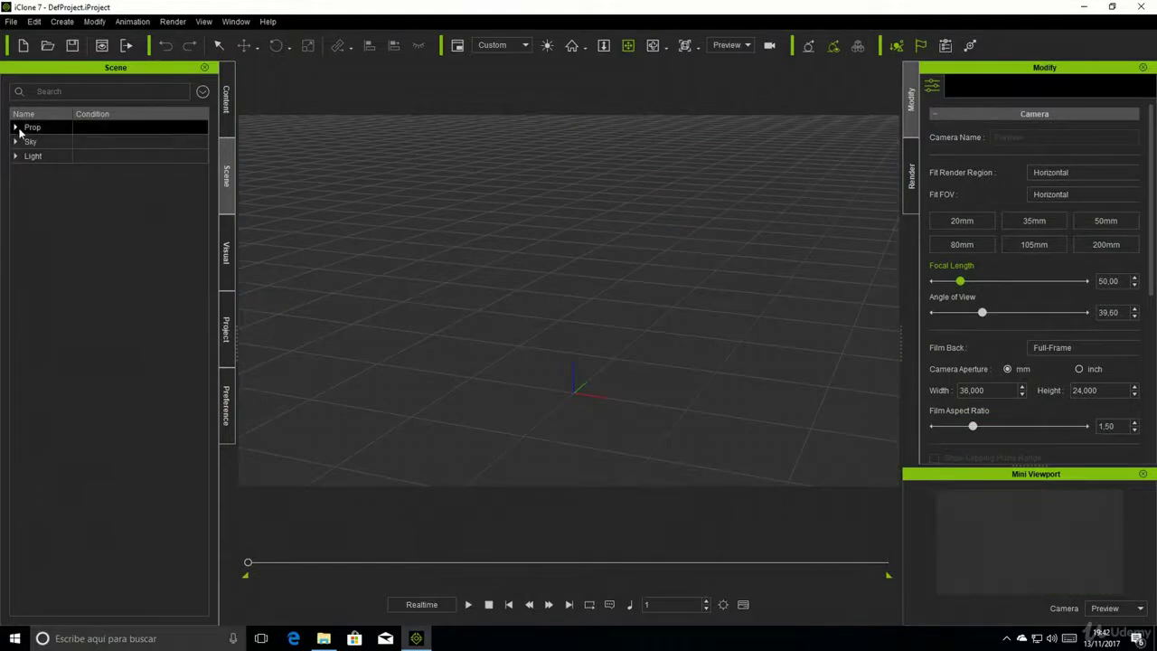
click(15, 127)
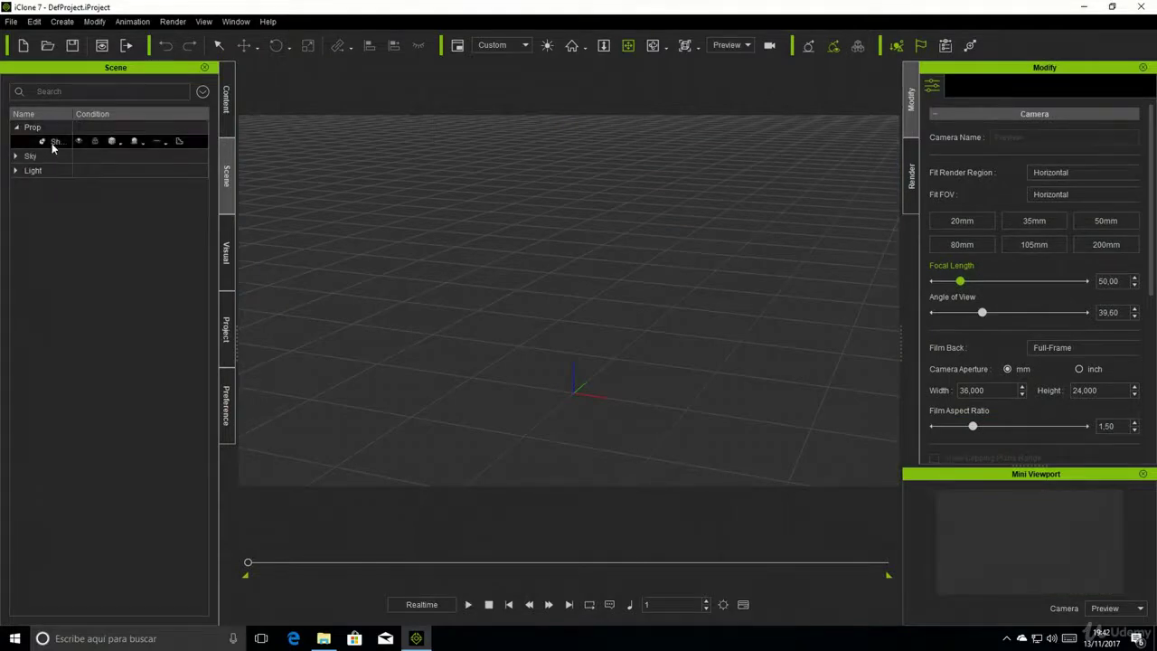
click(51, 143)
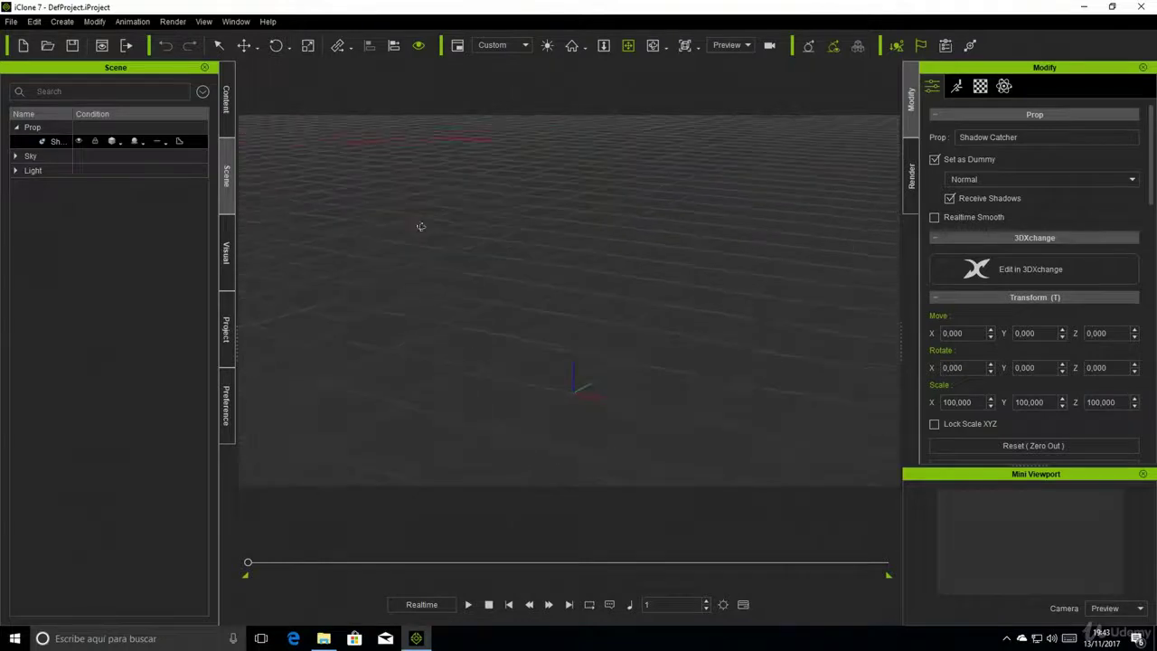
click(15, 157)
click(55, 172)
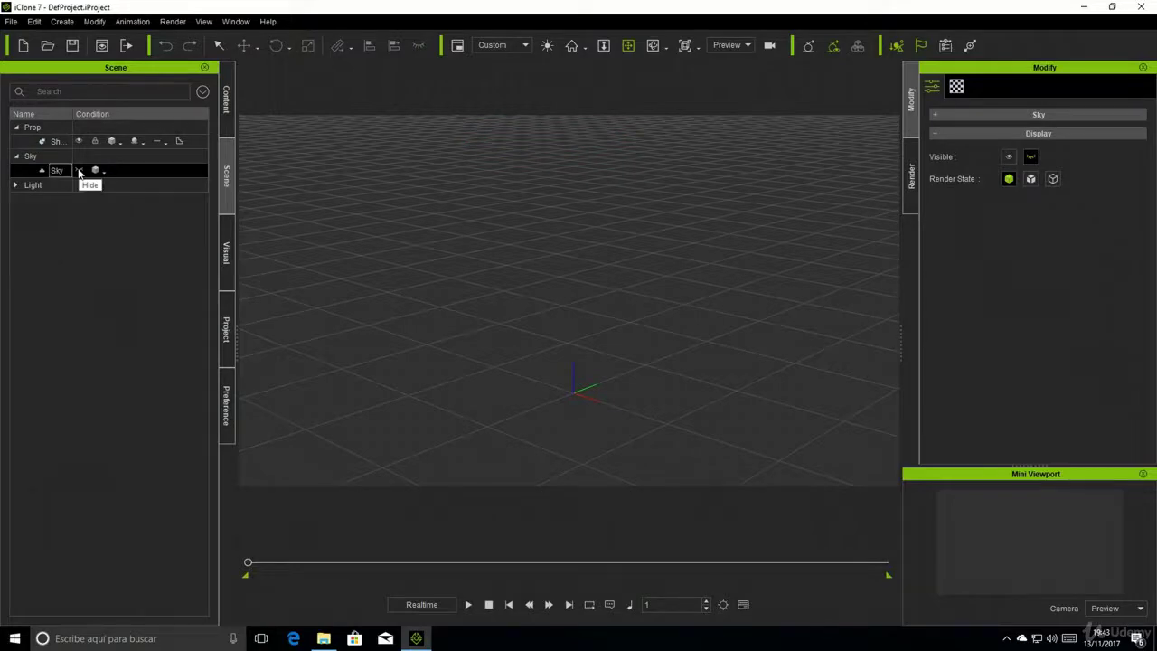
Step: Unhide the Sky so the blurred room image surrounds the scene, then expand the Light group
click(78, 172)
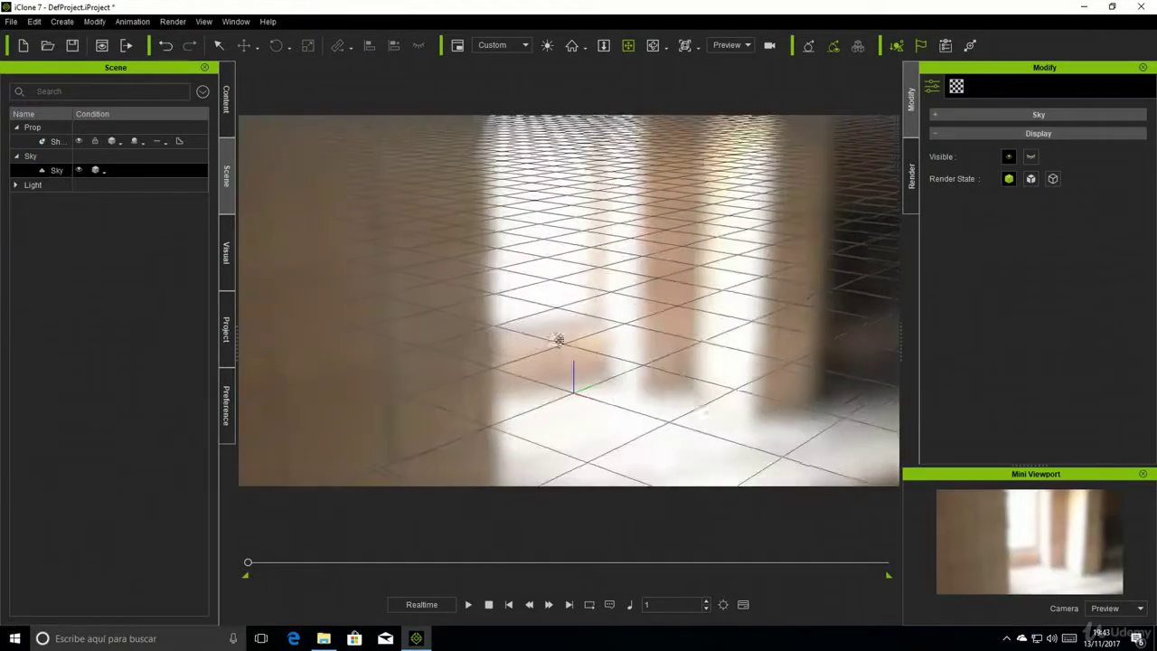
mouse_move(568, 289)
right_down()
mouse_move(530, 318)
mouse_move(615, 293)
mouse_move(702, 303)
mouse_move(469, 306)
mouse_move(457, 352)
mouse_move(476, 382)
mouse_move(586, 398)
mouse_move(580, 353)
mouse_move(655, 346)
right_up()
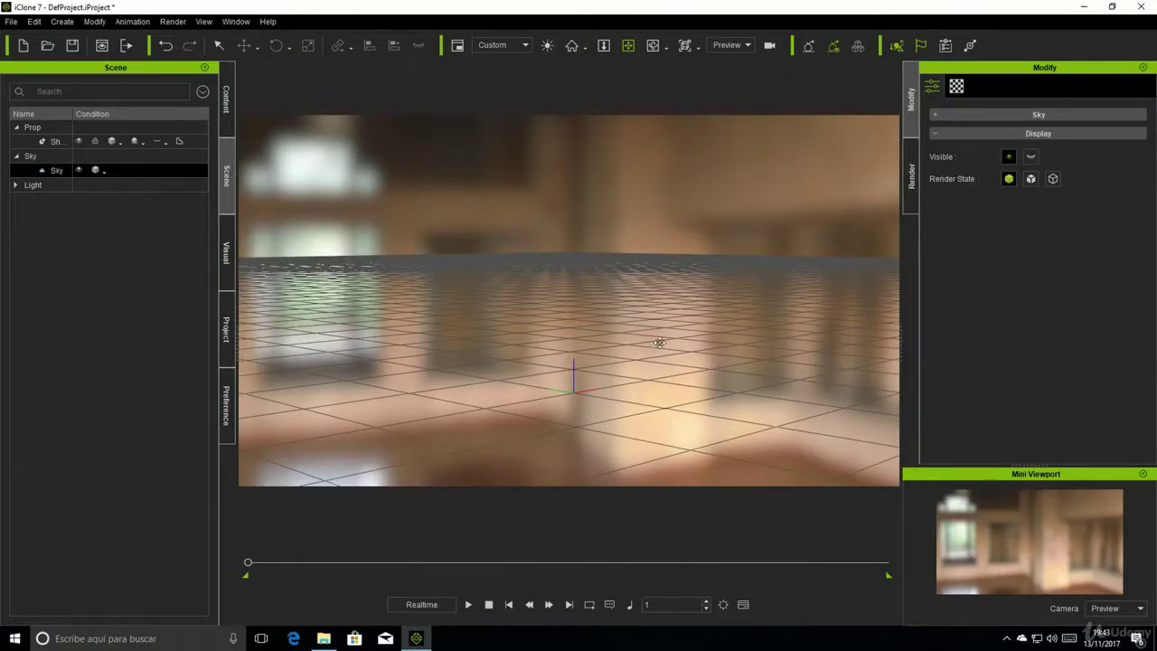
right_drag(654, 347, 479, 346)
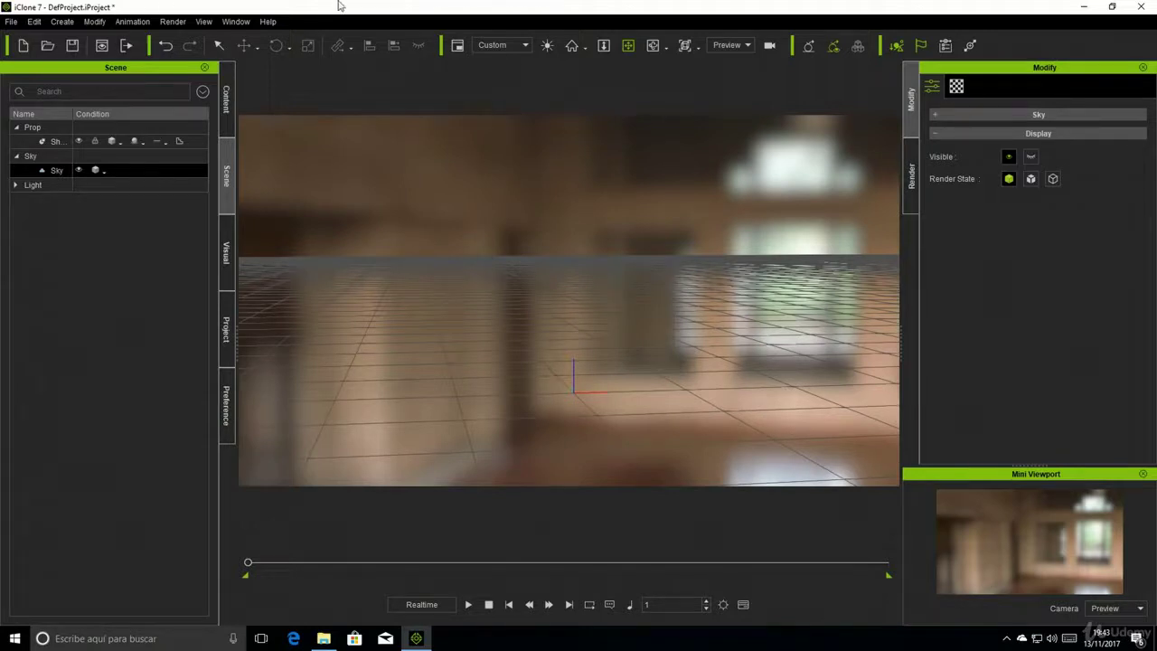
mouse_move(555, 247)
right_down()
mouse_move(542, 253)
mouse_move(688, 198)
right_up()
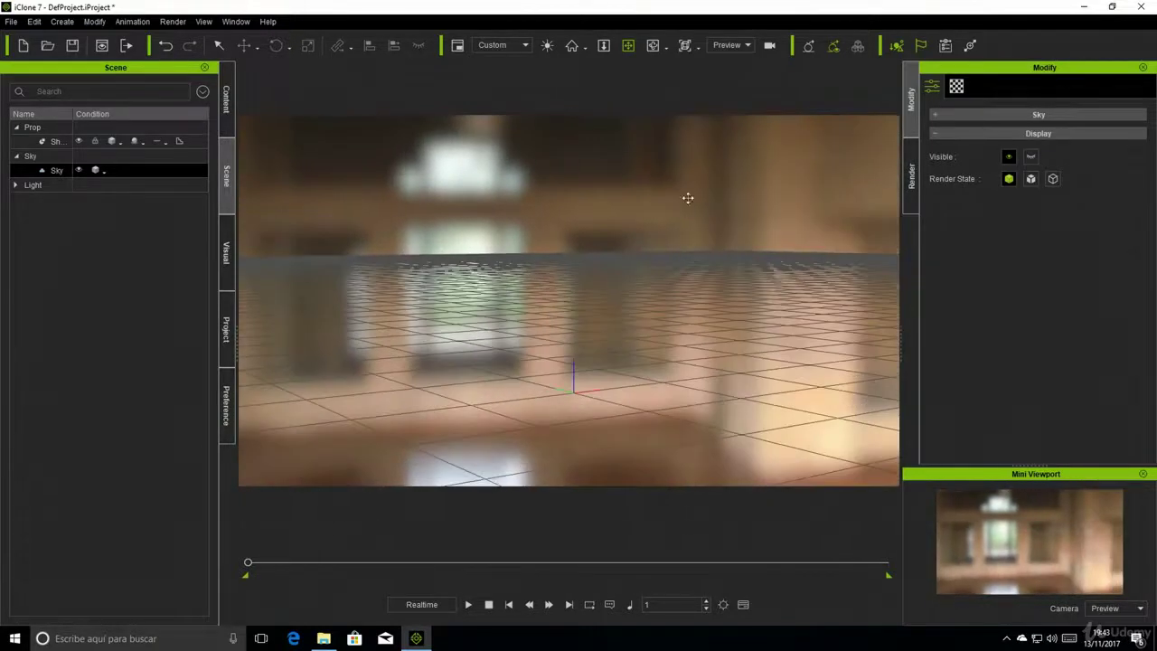
right_drag(604, 261, 732, 262)
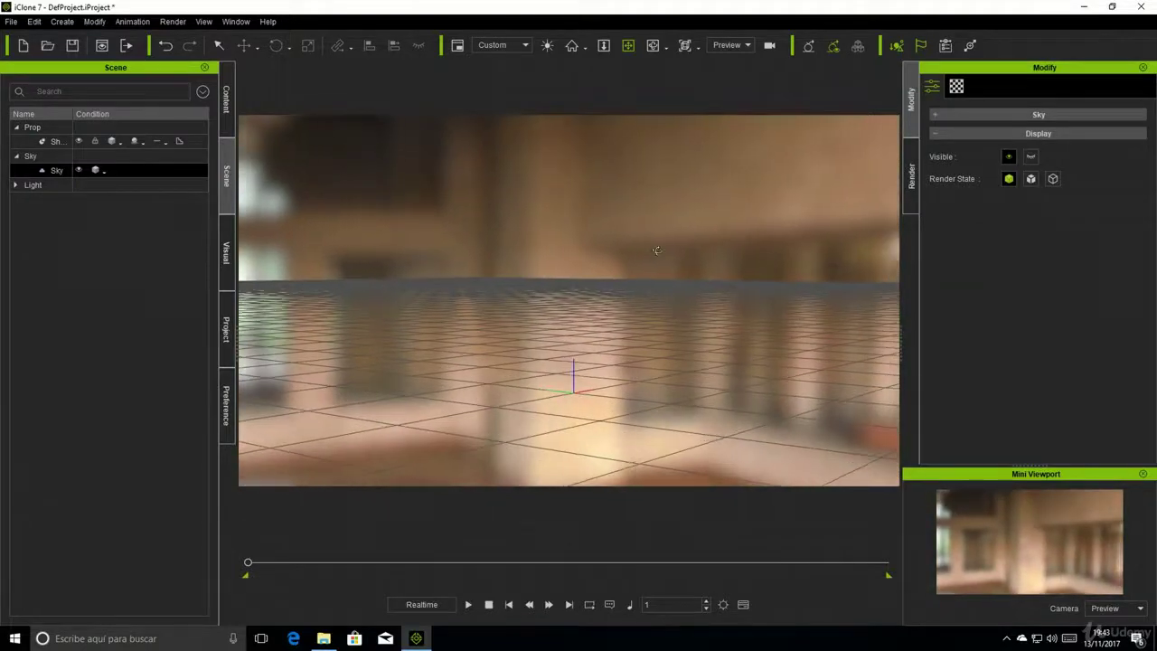
mouse_move(657, 245)
middle_down()
mouse_move(628, 310)
mouse_move(559, 299)
middle_up()
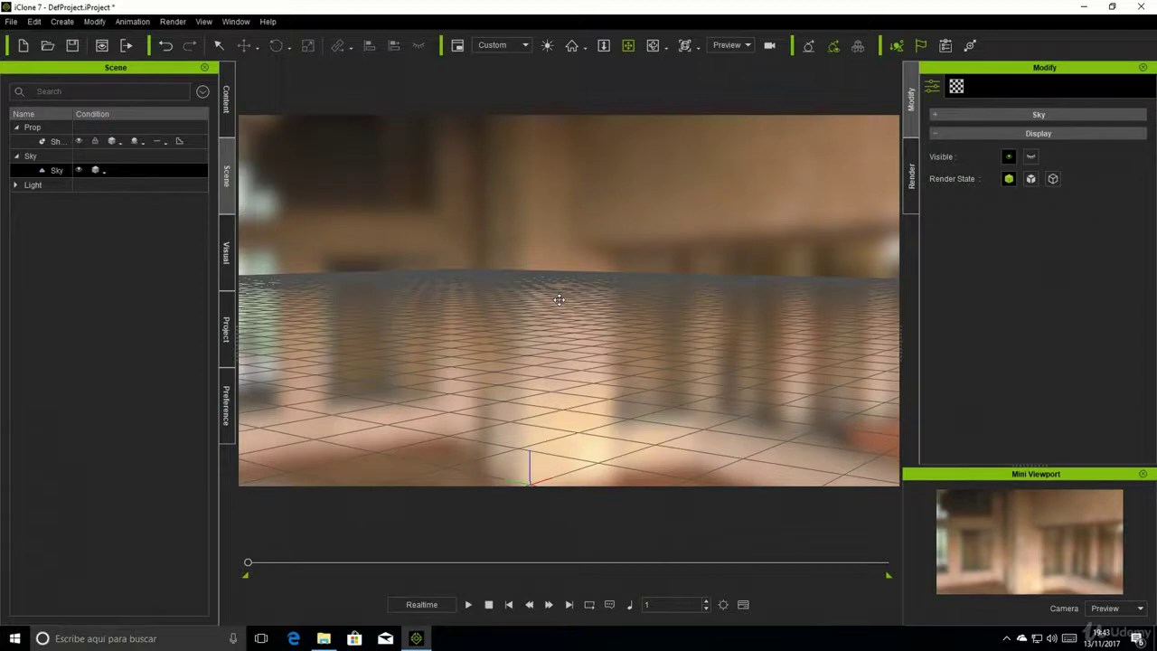
click(15, 185)
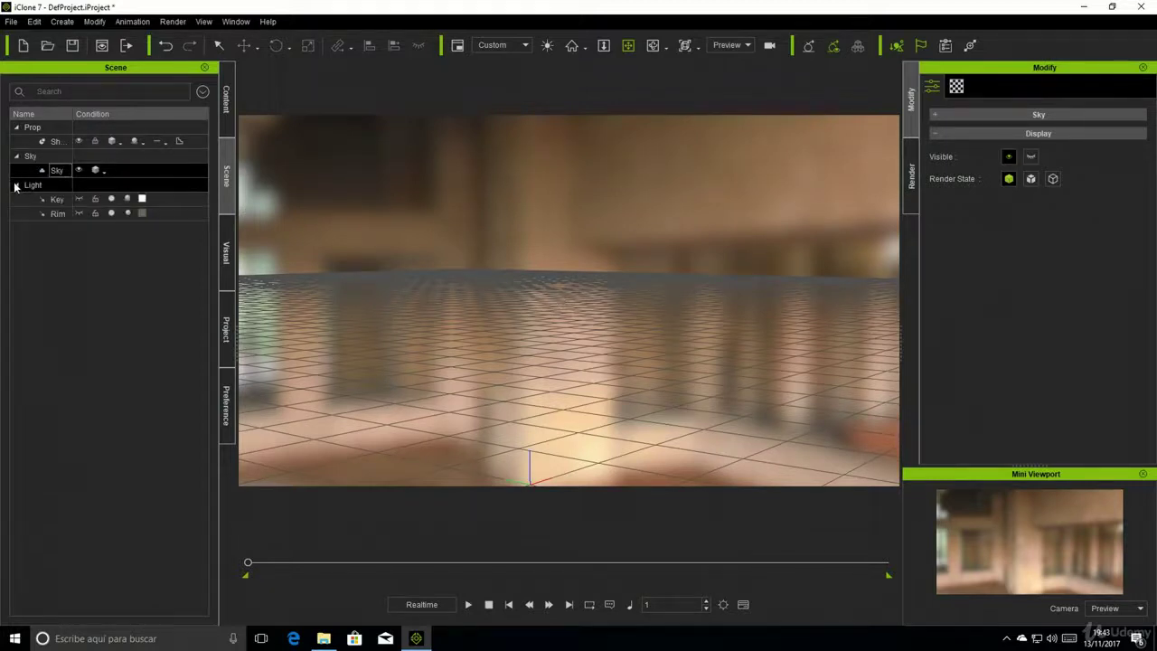
Step: Inspect the Key and Rim lights' rotation (Rim X 96.4, Y 355.7, Z 151), then select Shadow Catcher
click(58, 199)
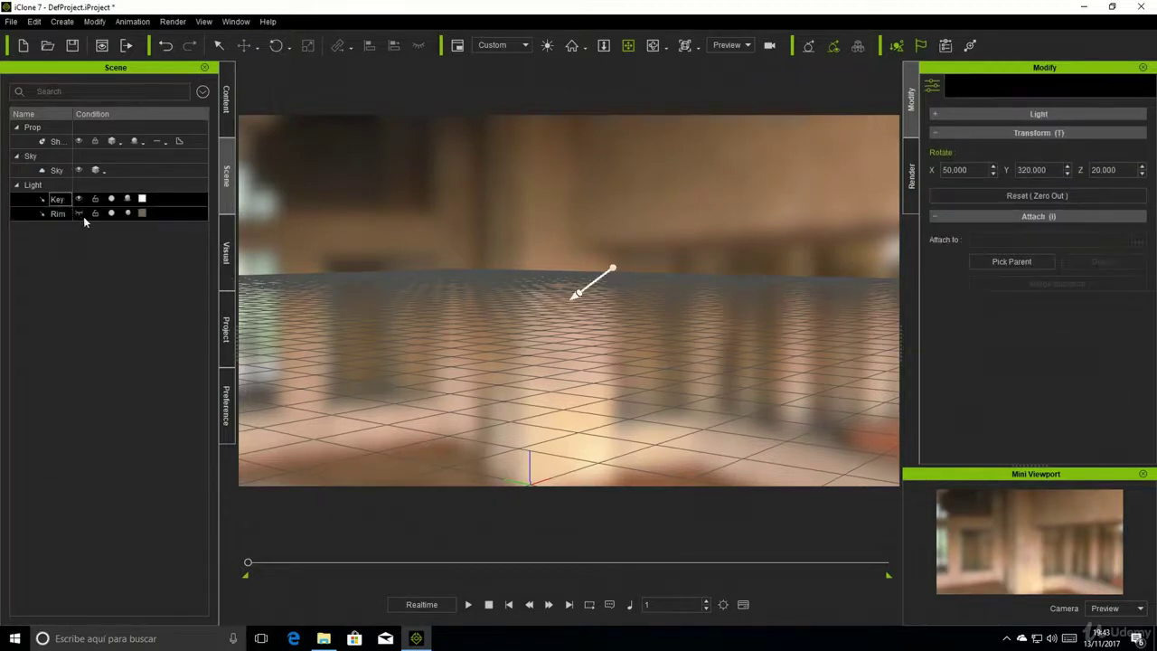
click(81, 213)
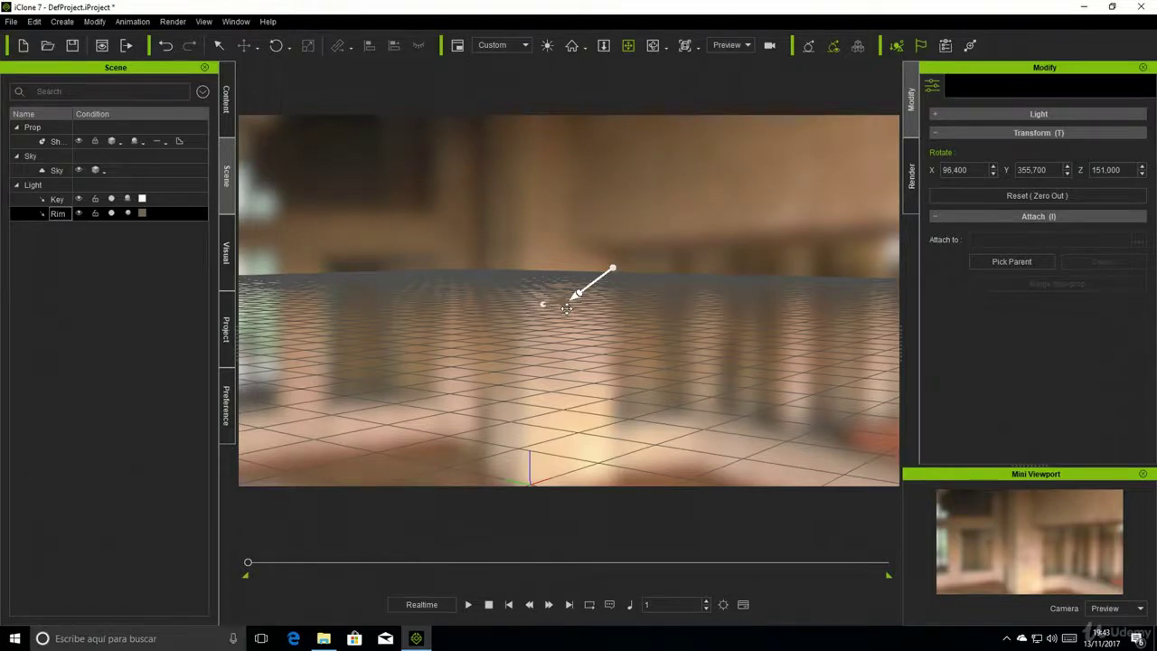
mouse_move(628, 305)
right_down()
mouse_move(441, 322)
mouse_move(479, 323)
mouse_move(483, 335)
right_up()
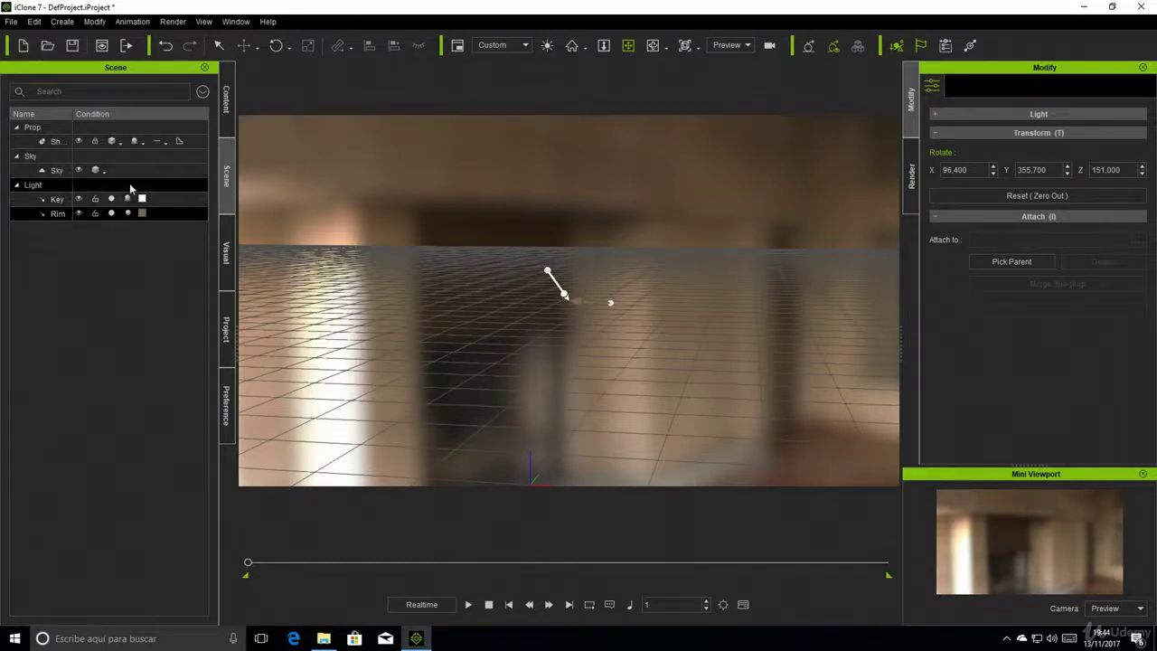
click(73, 142)
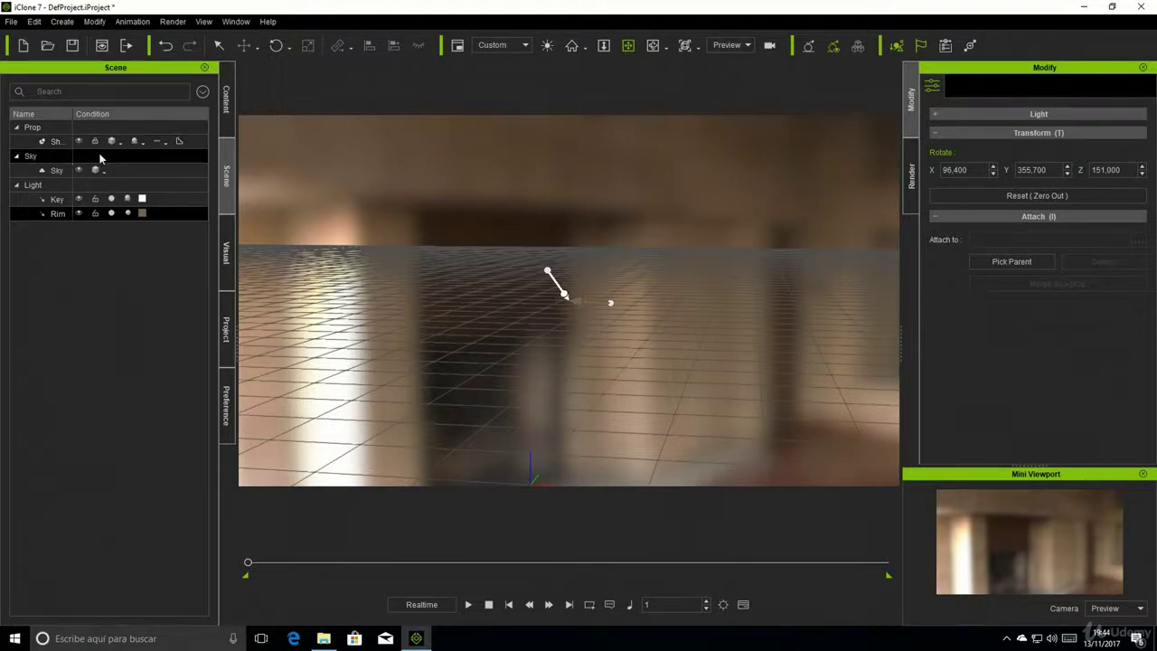
Step: Select the Shadow Catcher prop and orbit the view around its floor
click(54, 142)
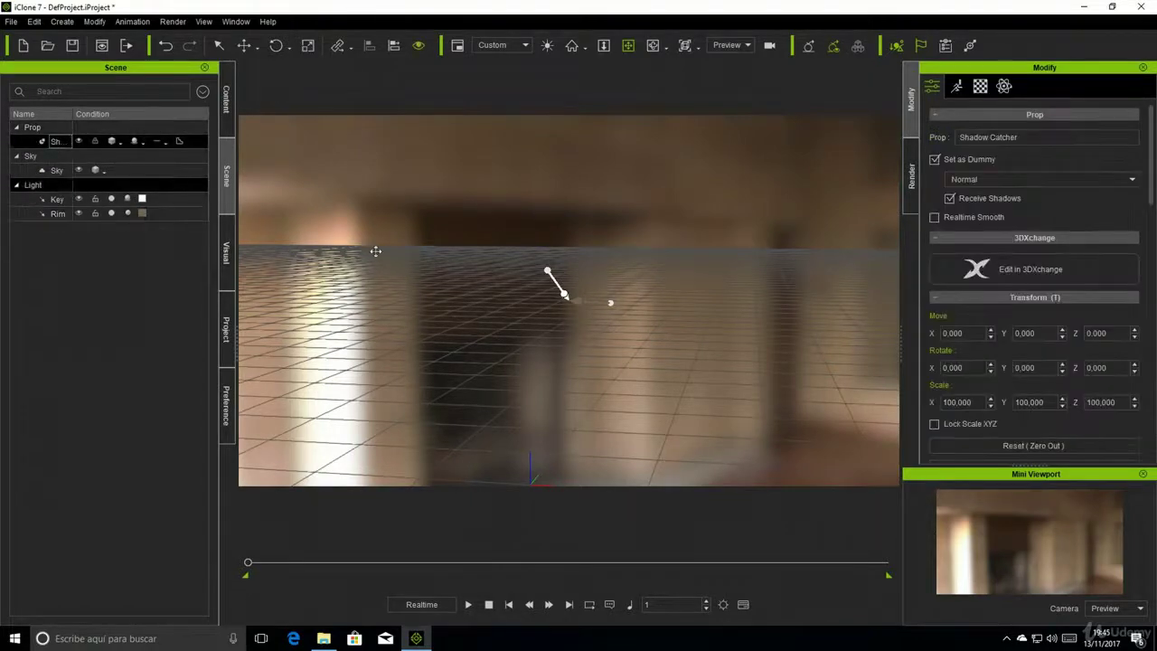
mouse_move(375, 251)
right_down()
mouse_move(639, 404)
mouse_move(508, 199)
right_up()
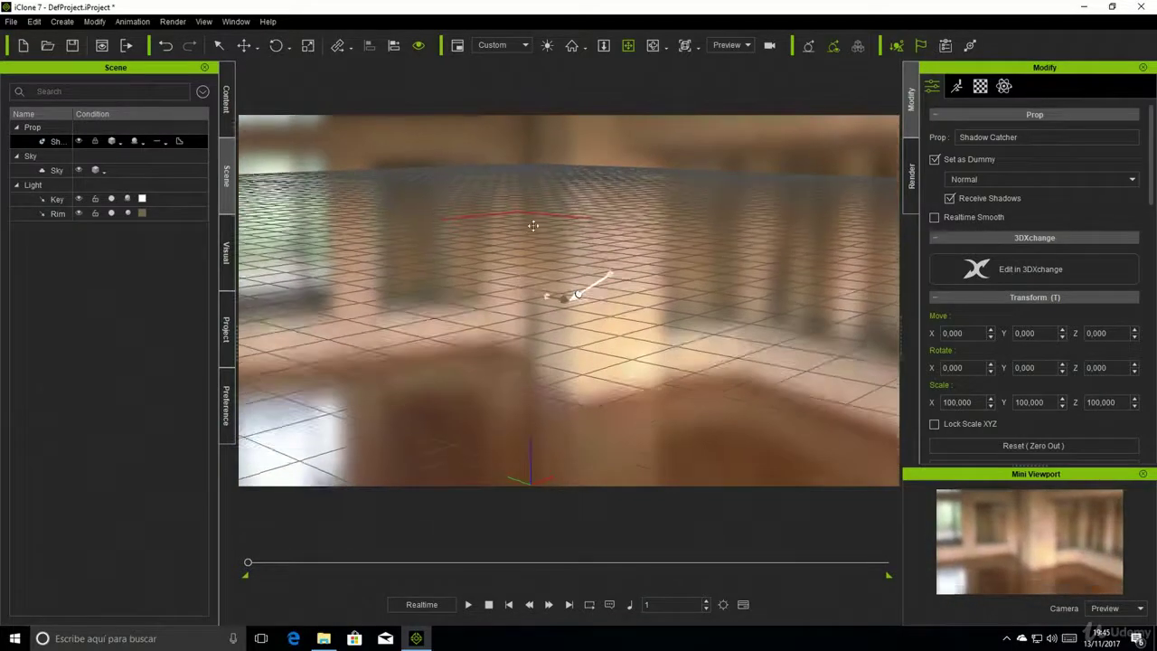
right_drag(441, 270, 651, 267)
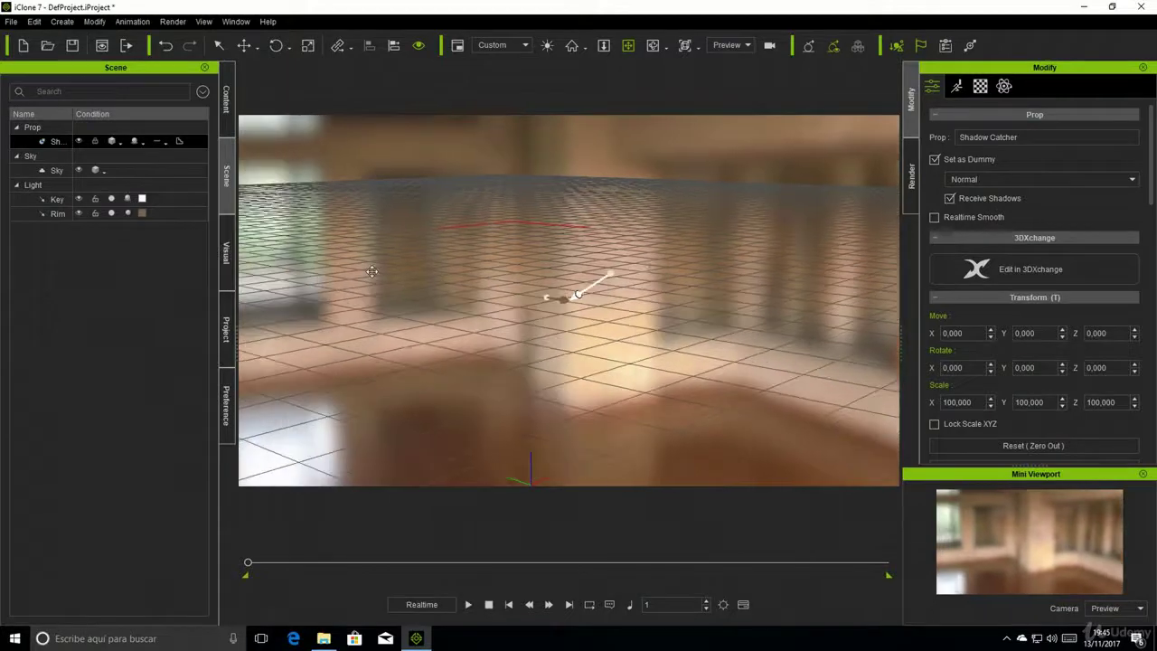
right_drag(372, 271, 561, 264)
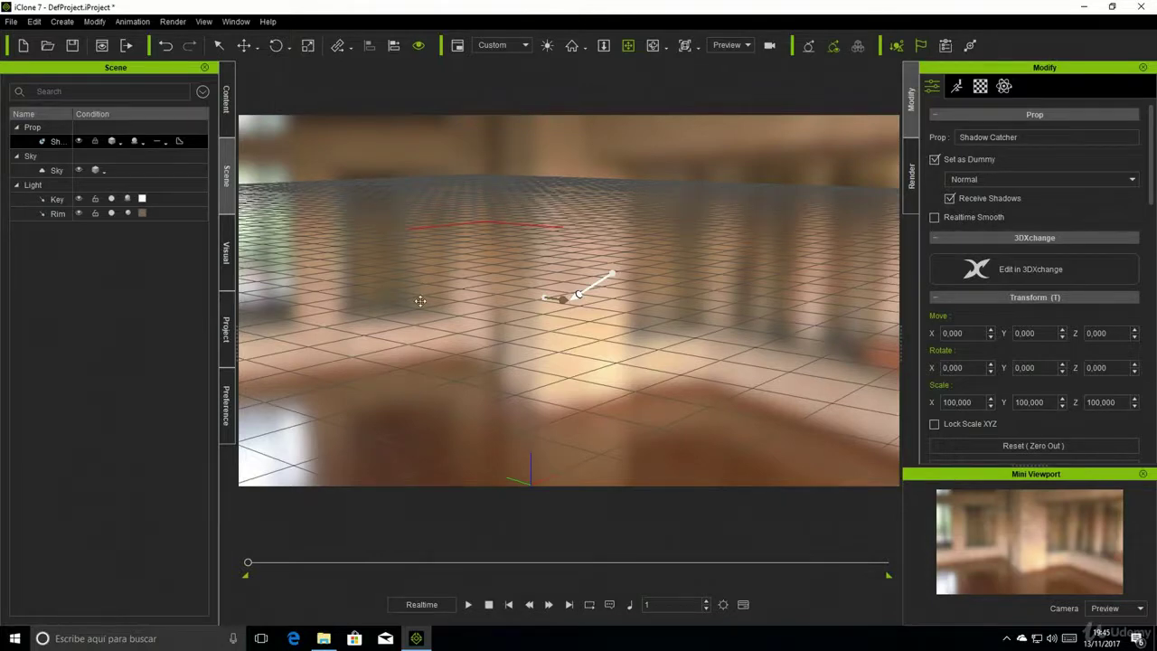
mouse_move(421, 301)
right_down()
mouse_move(455, 277)
mouse_move(352, 284)
mouse_move(452, 296)
right_up()
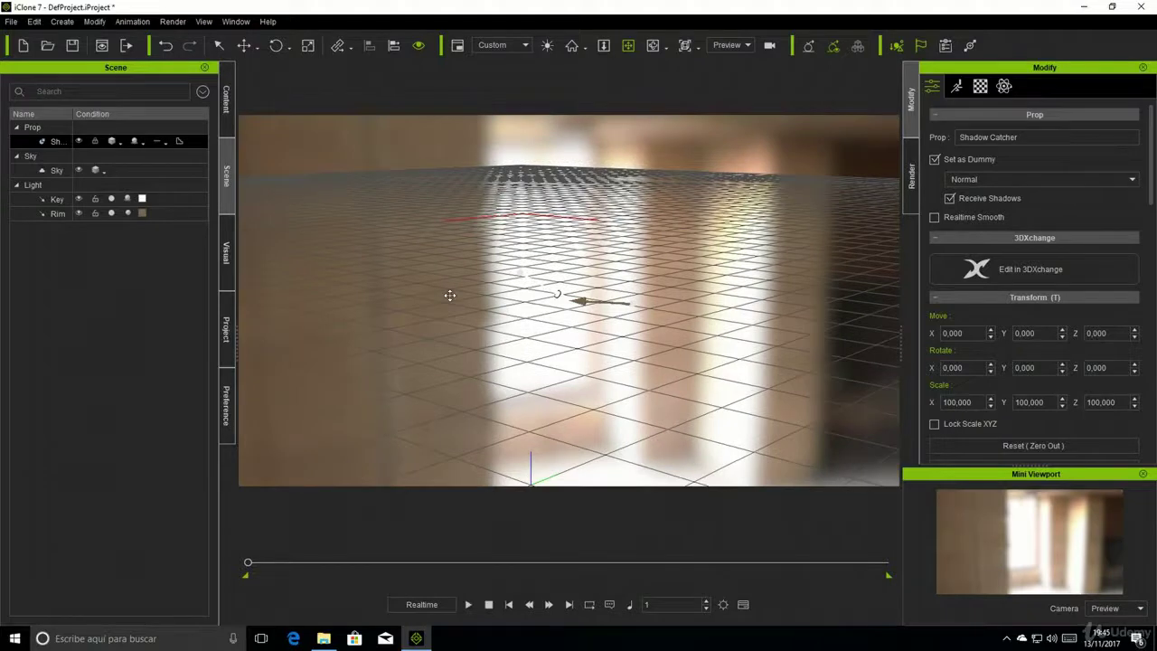
Step: Hide the Shadow Catcher, Sky, Key light and Rim light, leaving a bare grid
click(80, 142)
click(78, 170)
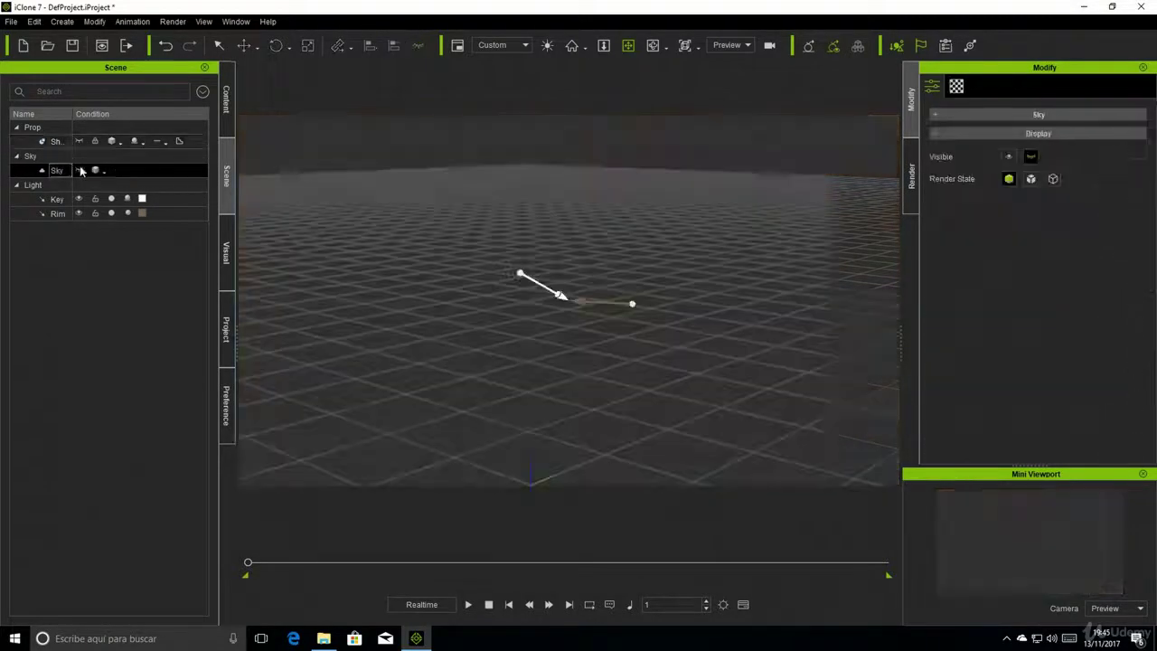
click(79, 199)
click(78, 213)
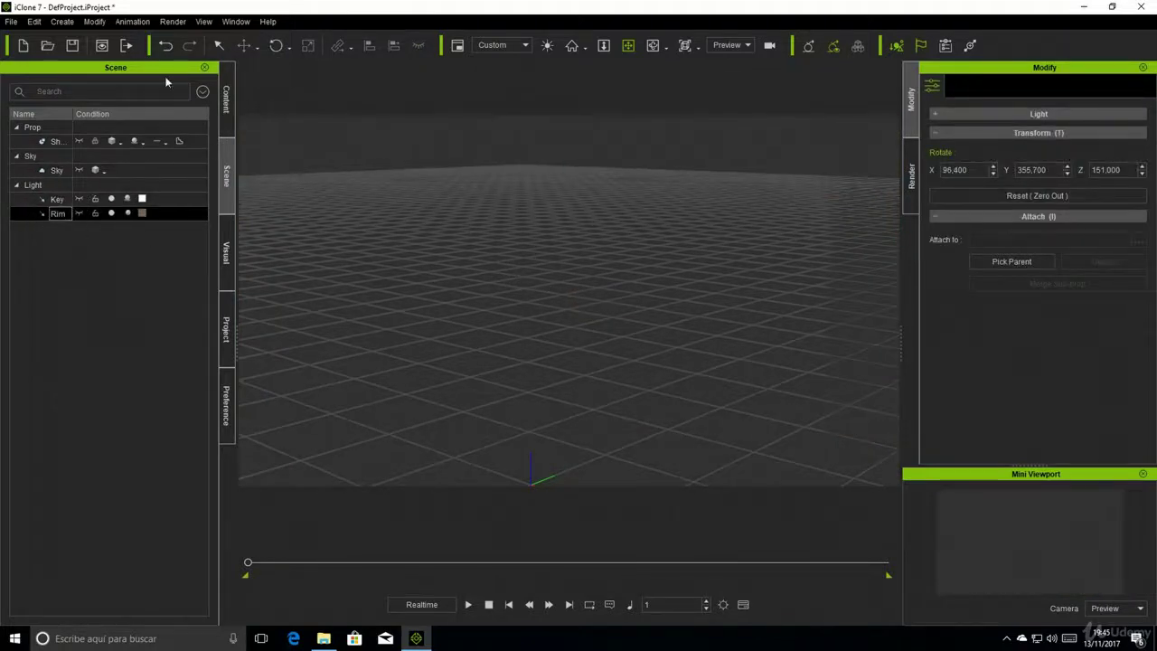
Step: Reload the iClone Dance template without saving, dismiss the effects warning, and expand the Avatar group
click(226, 100)
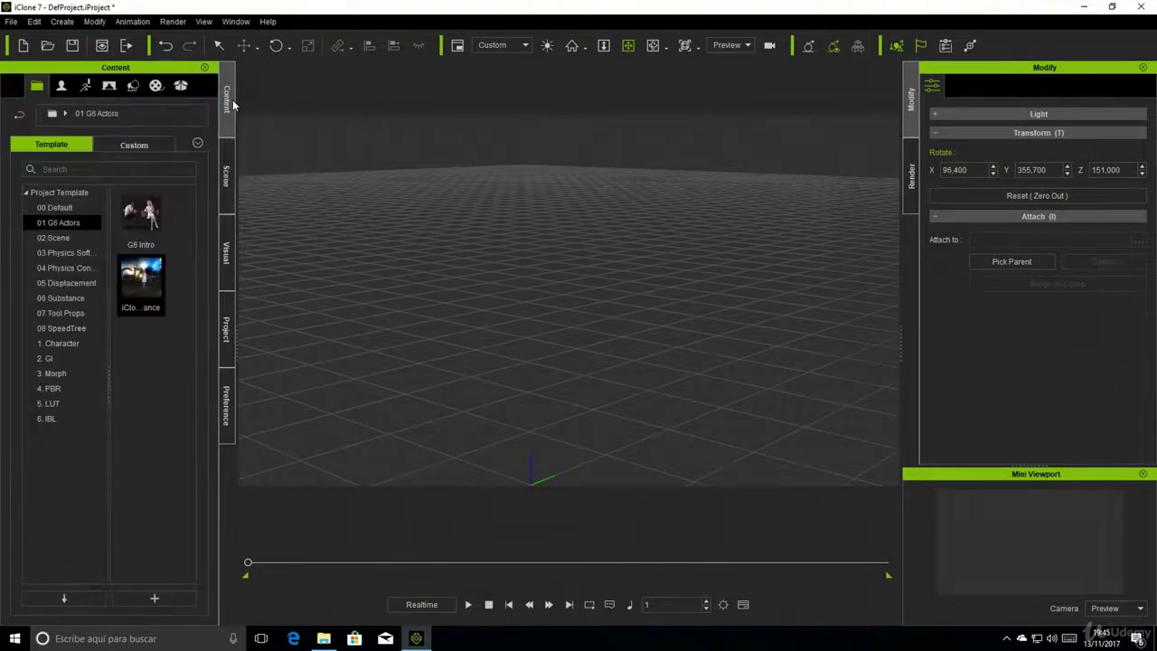
click(76, 597)
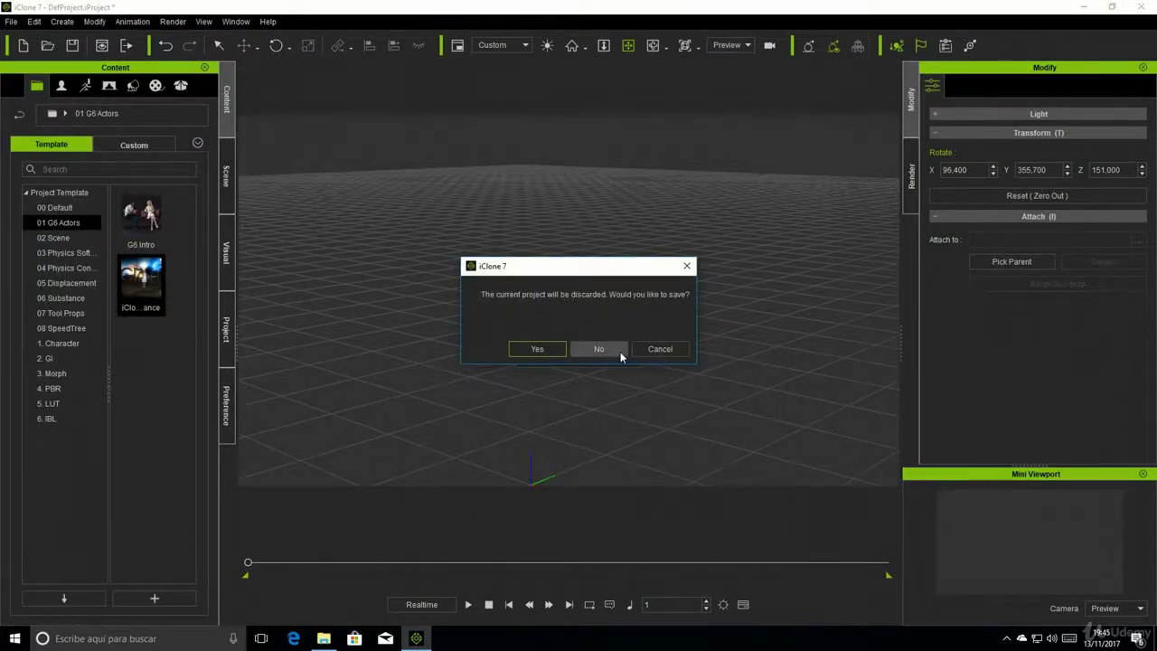
click(606, 349)
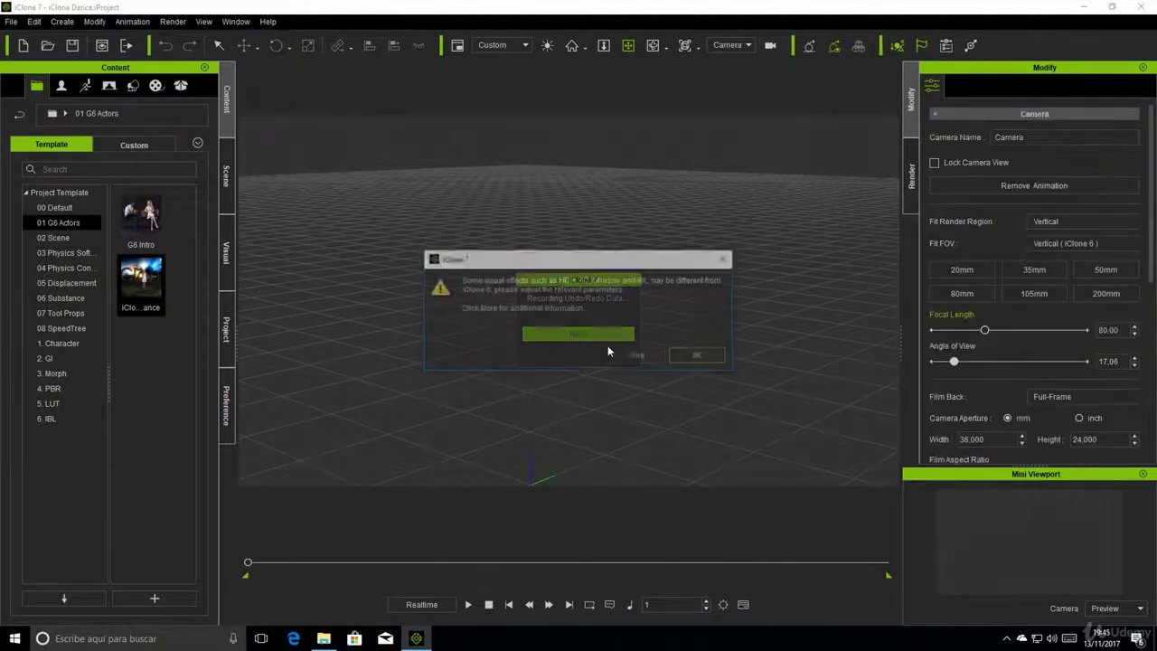
click(720, 358)
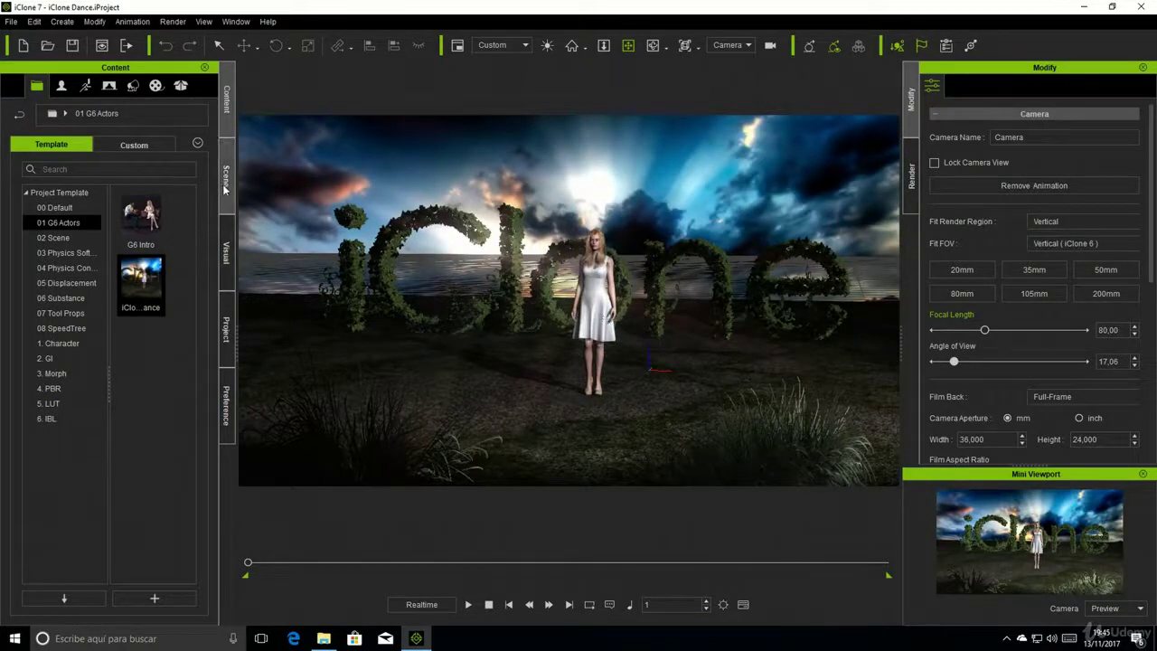
click(226, 177)
click(16, 127)
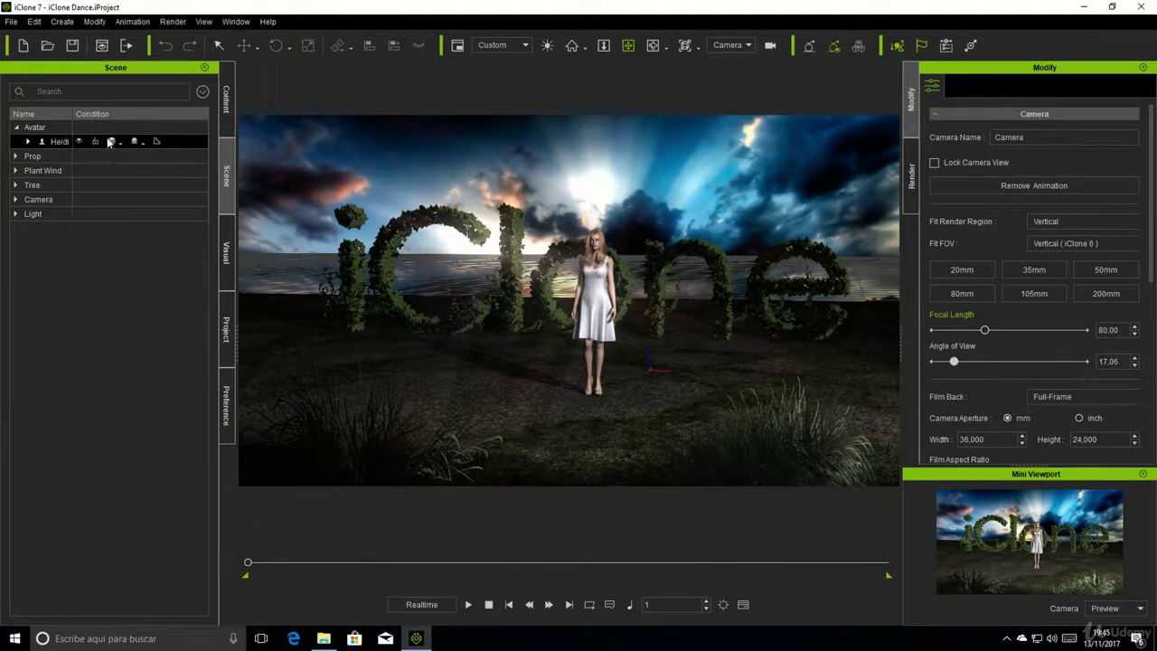
Step: Expand Heidi and select her Long Hair accessory, then bring up the preset camera views
click(29, 142)
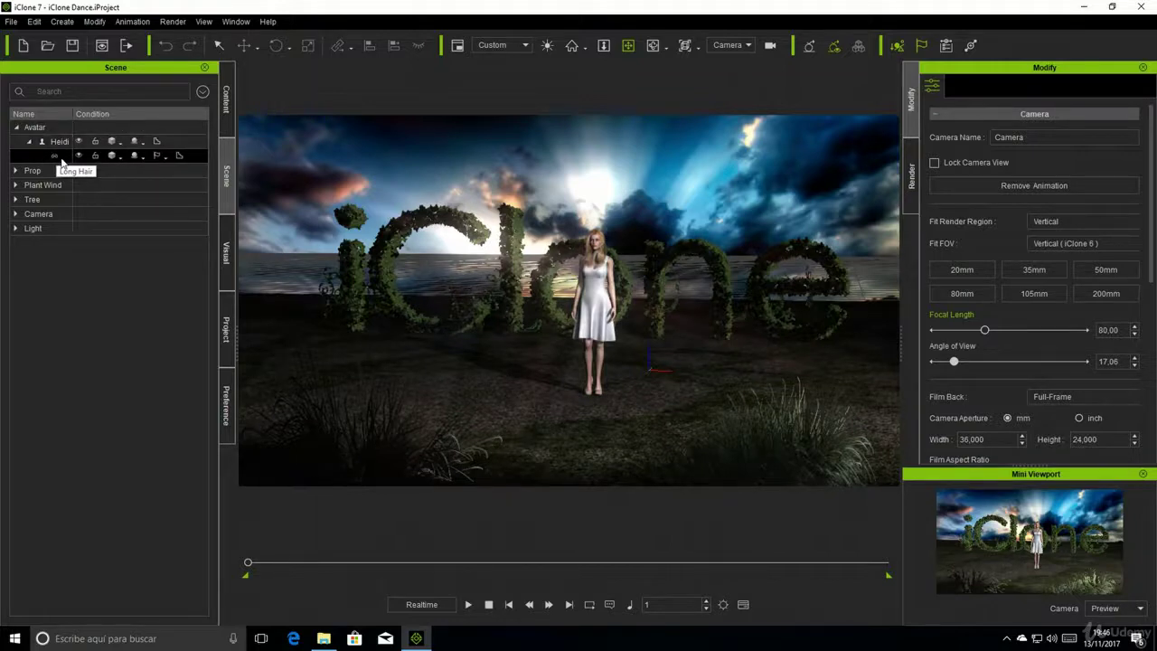
click(78, 156)
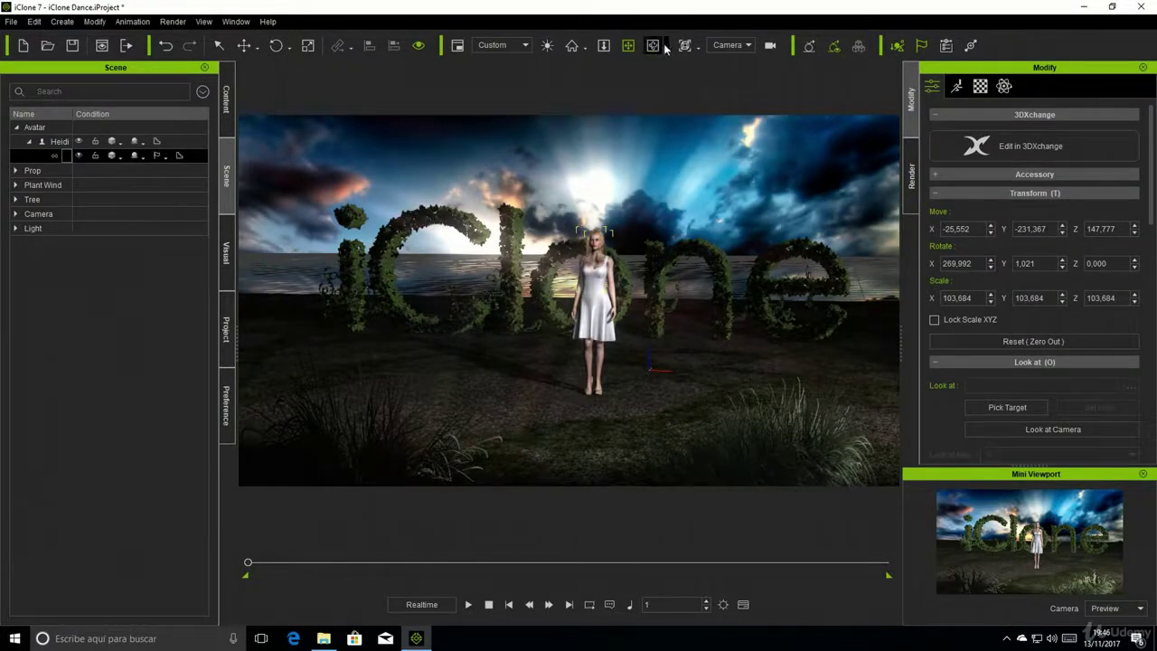
click(698, 50)
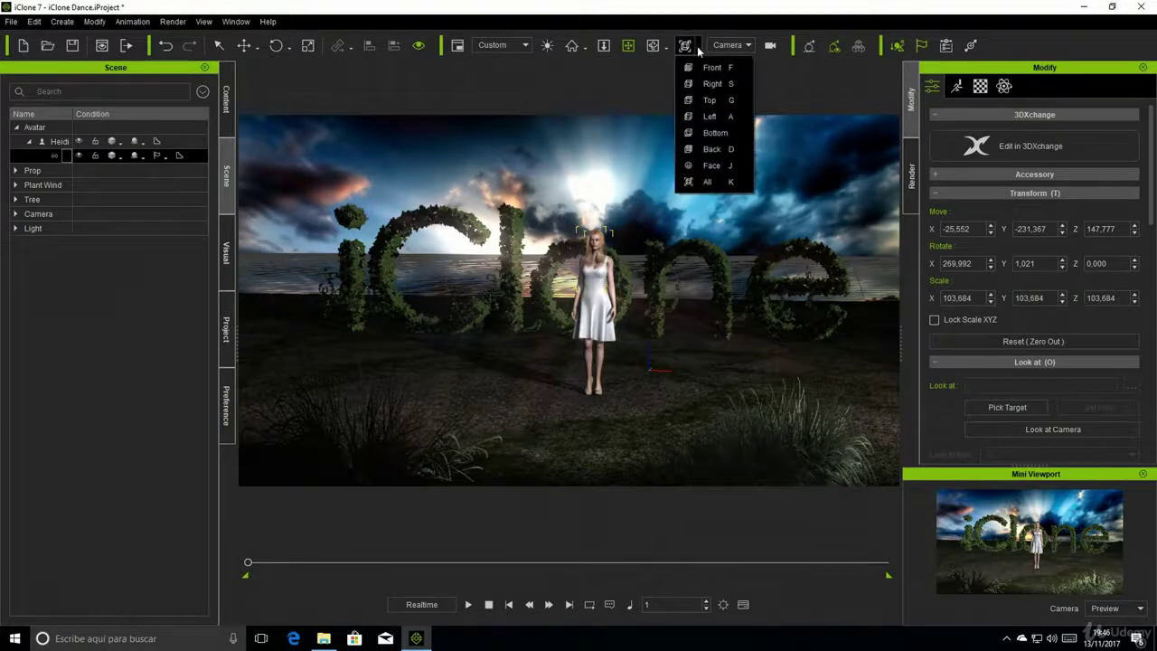
Step: Frame the camera in a close-up of Heidi's face using the Face view
click(716, 165)
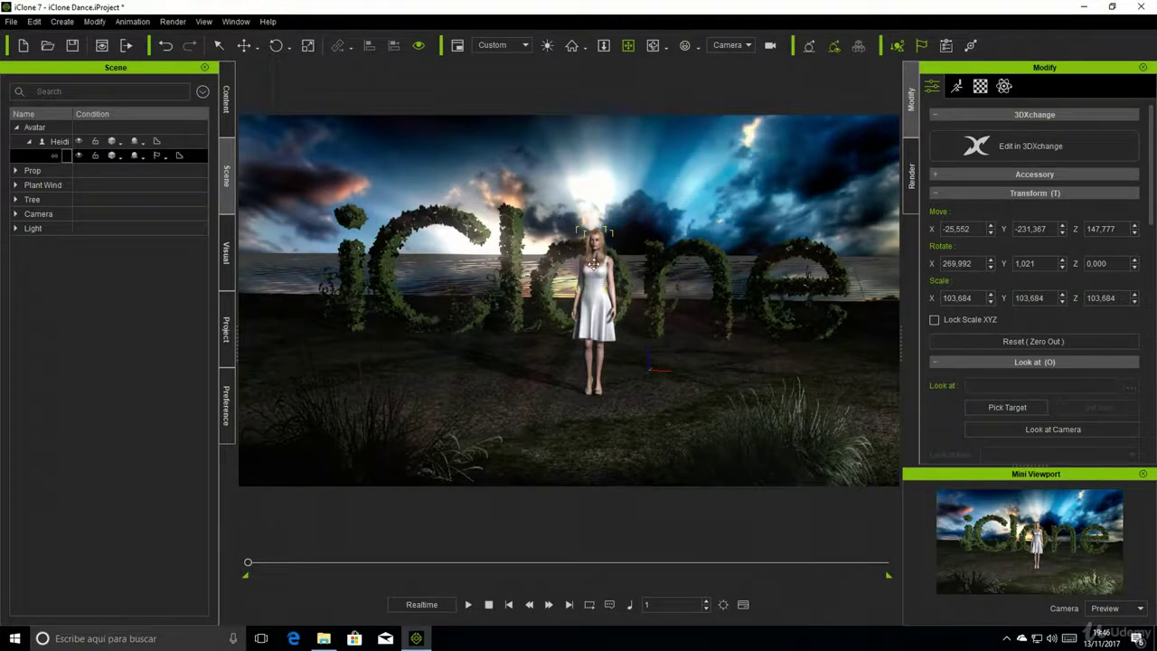
click(60, 143)
click(60, 143)
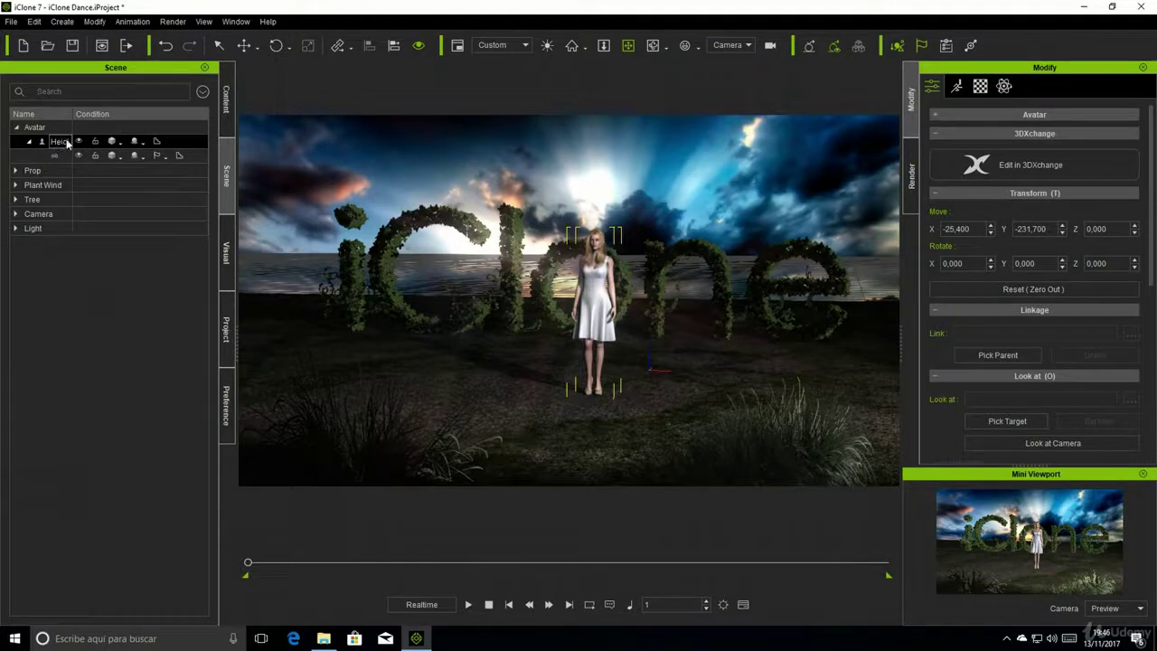
click(686, 45)
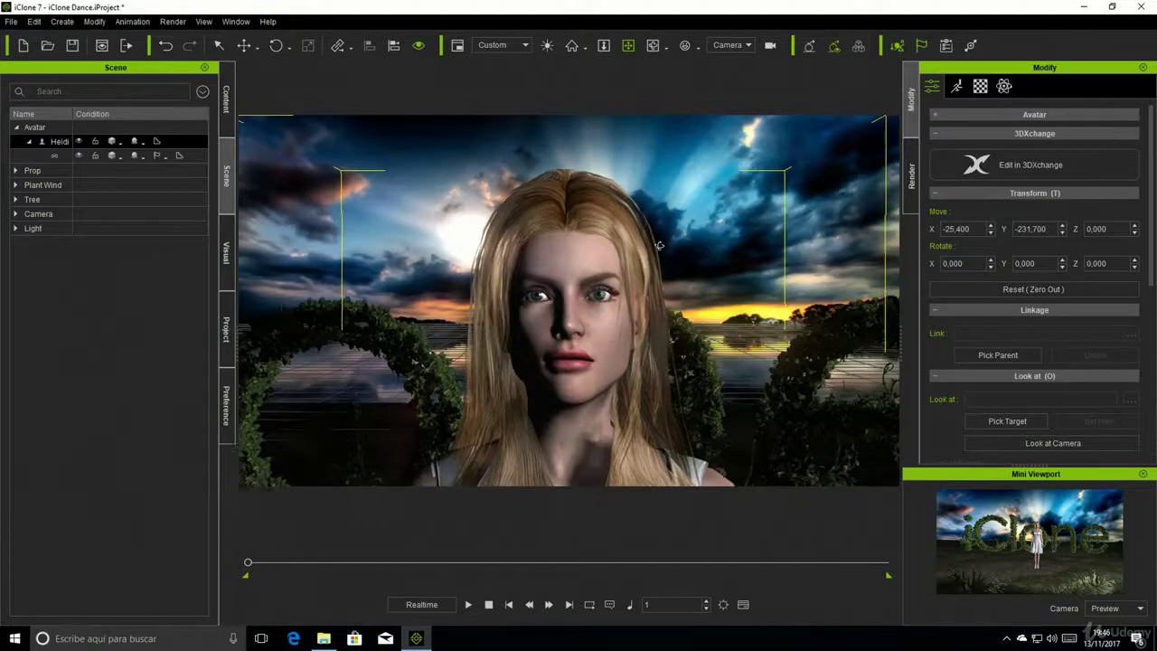
scroll(661, 239, down, 5)
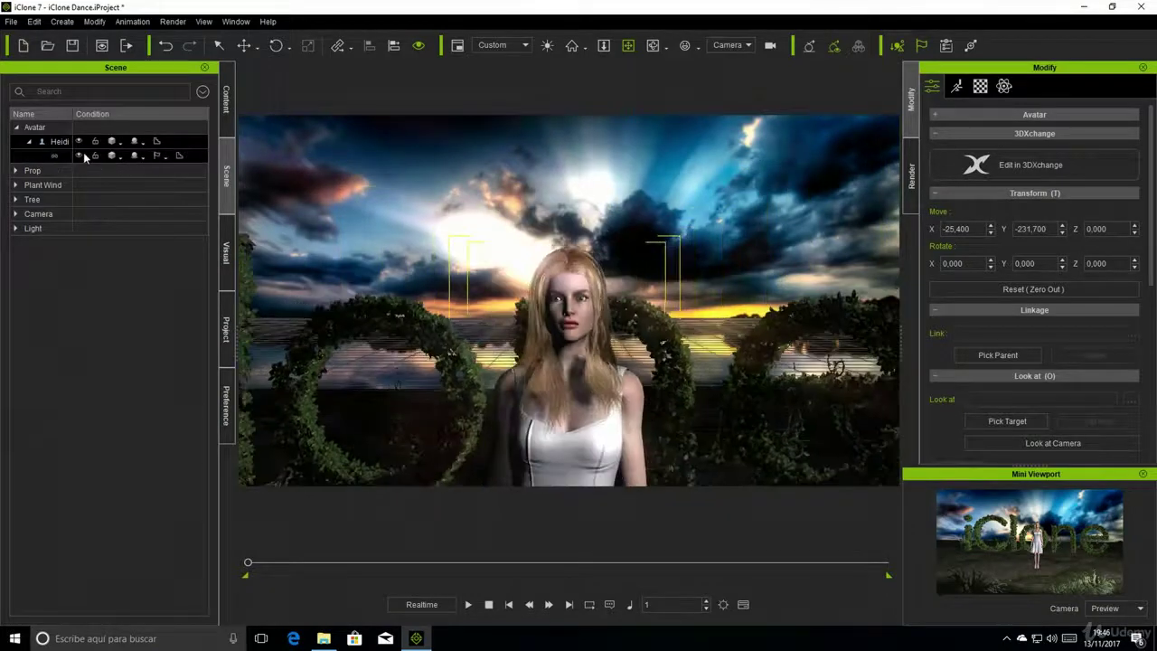
Step: Hide and re-show Heidi's hair, then select Heidi and zoom out to her whole figure
click(80, 156)
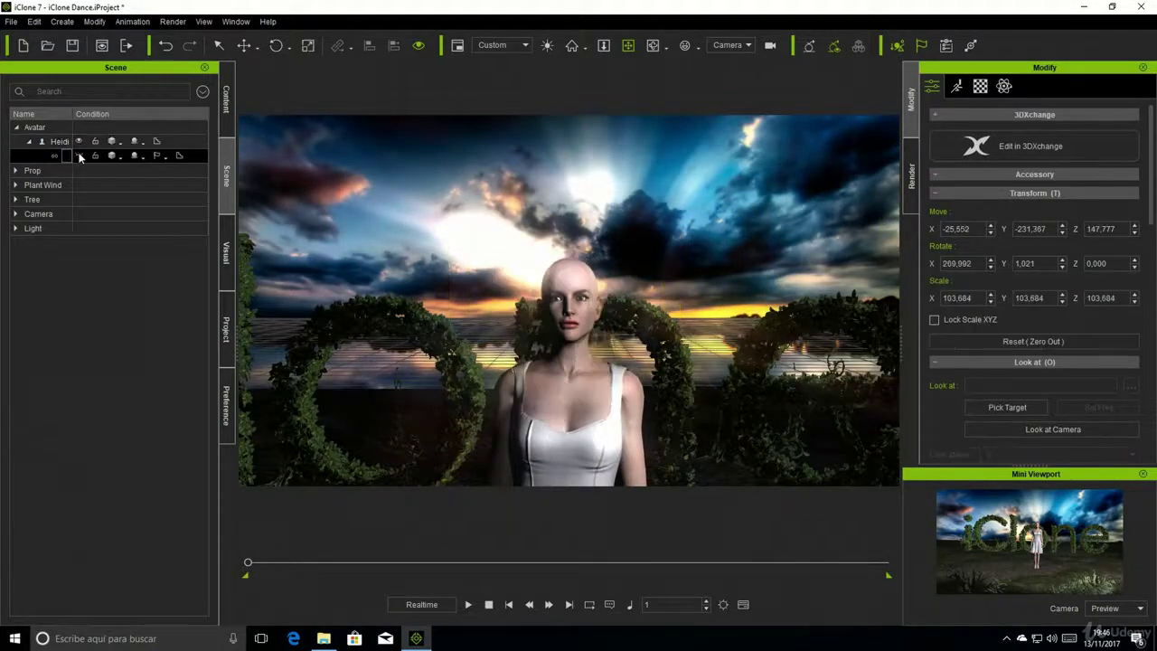
click(81, 156)
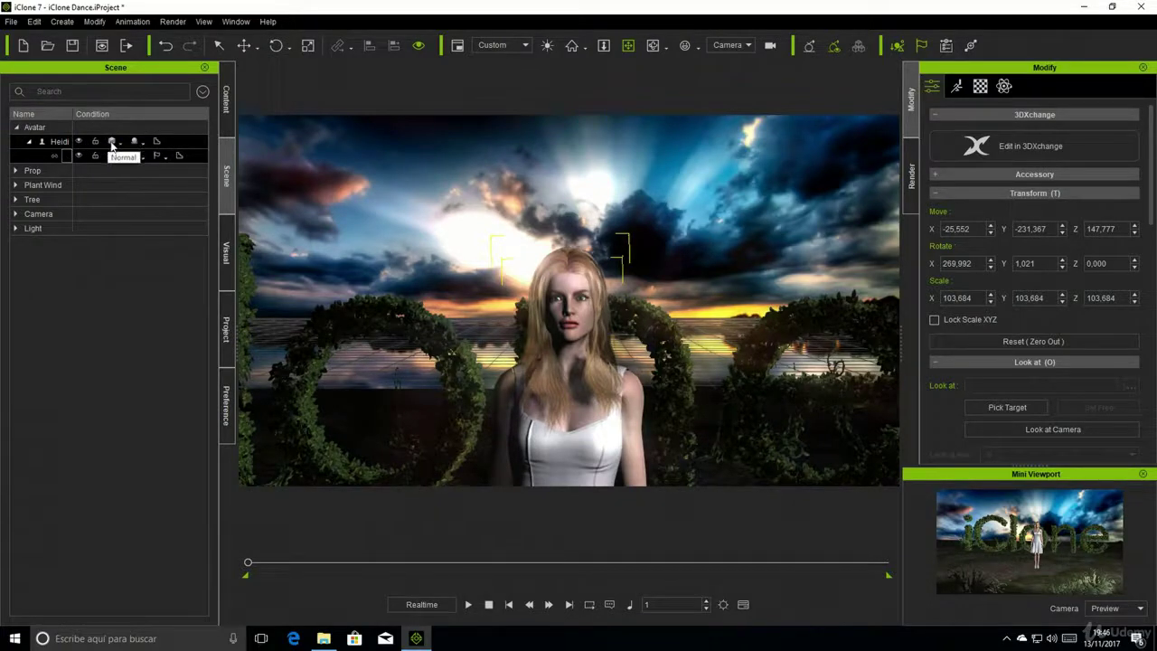
click(97, 144)
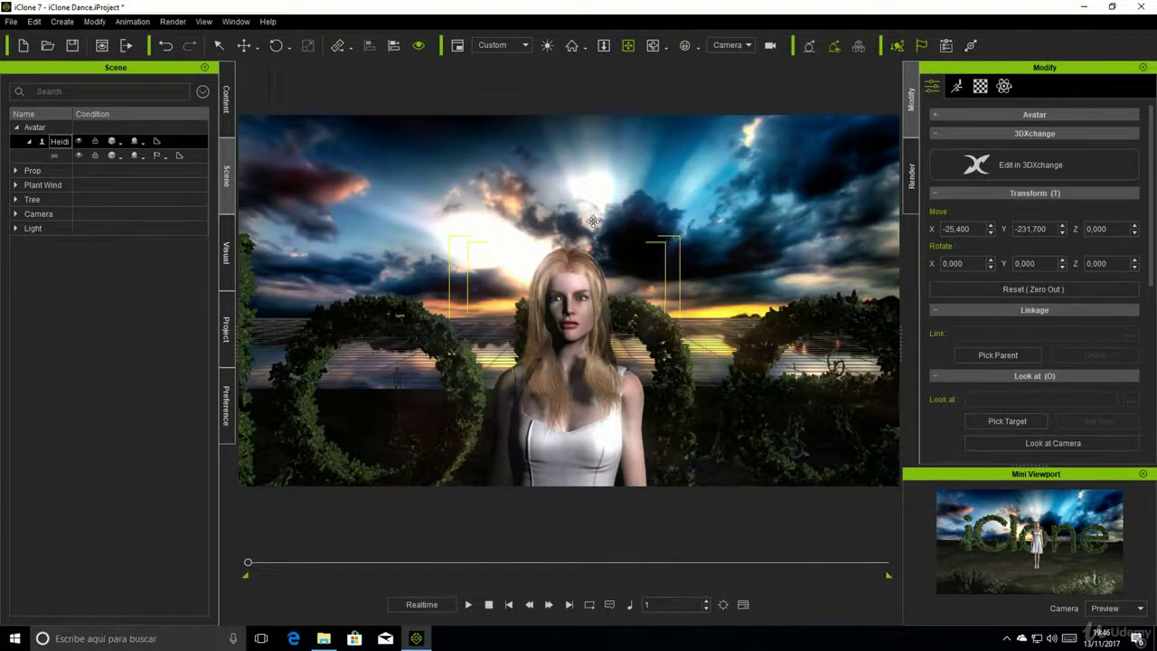
scroll(653, 337, down, 5)
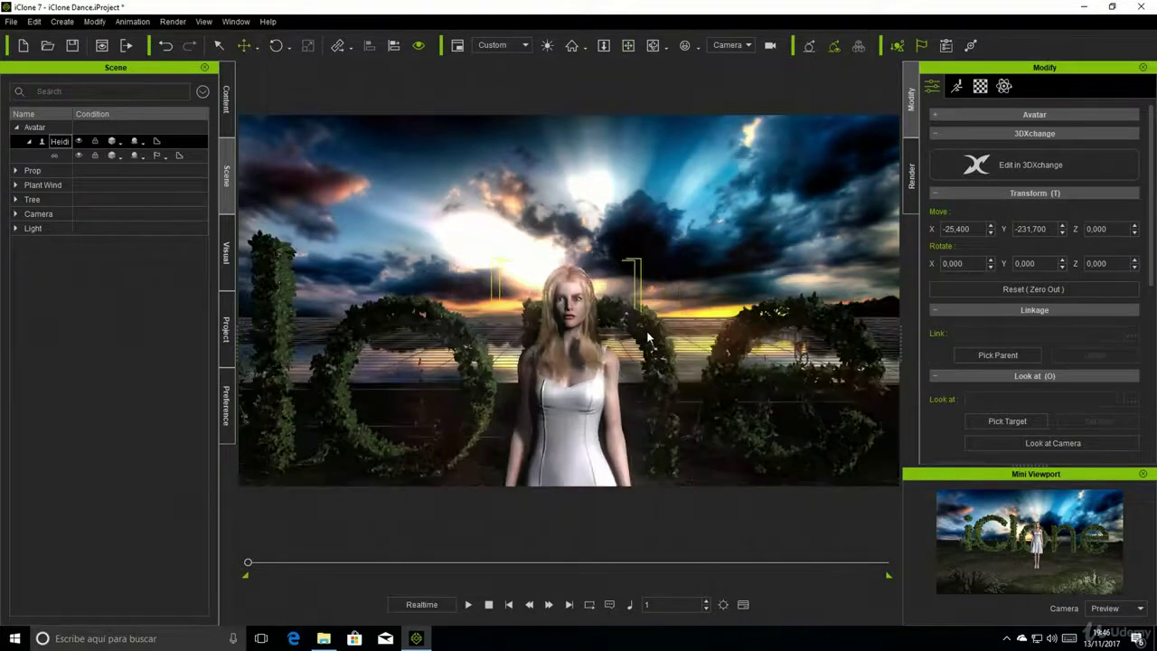
scroll(646, 333, down, 3)
scroll(647, 333, down, 3)
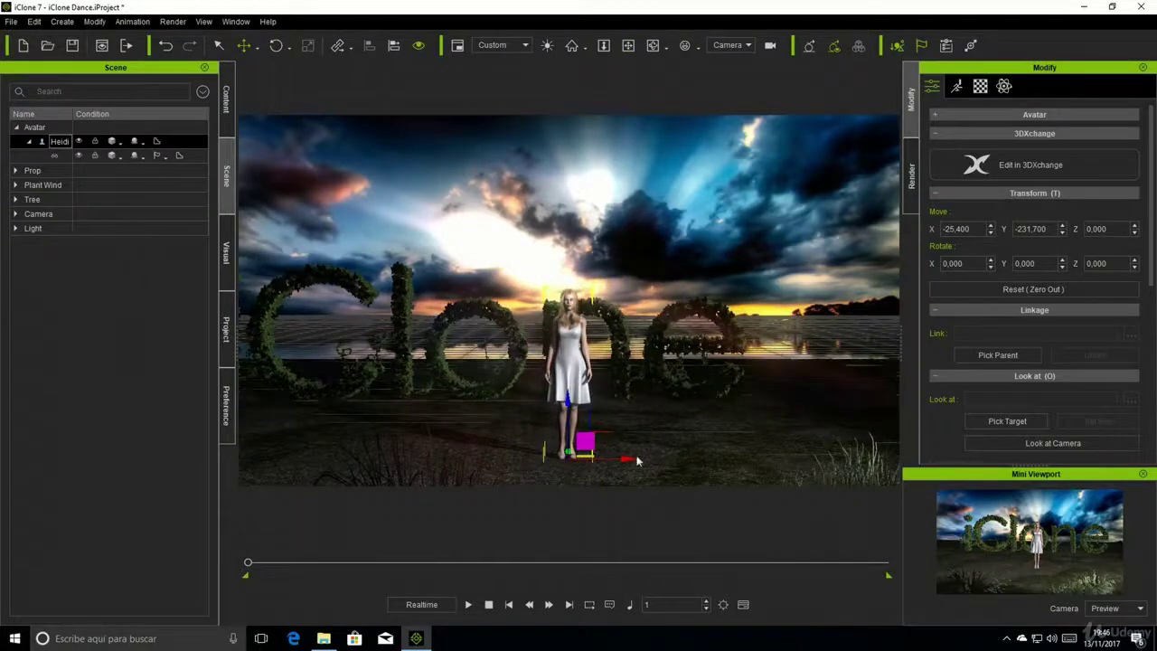
Step: Nudge Heidi along X to Move X -22.709, then zoom the viewport back in
drag(625, 455, 625, 459)
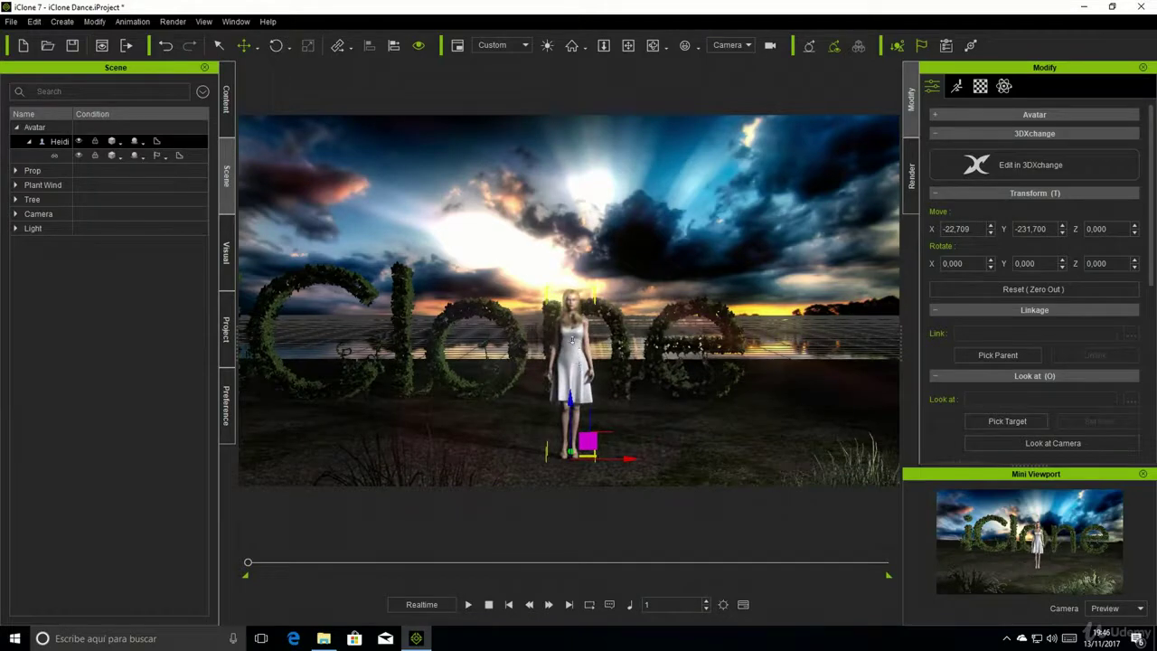
scroll(571, 339, up, 2)
scroll(571, 339, up, 2)
scroll(572, 339, up, 2)
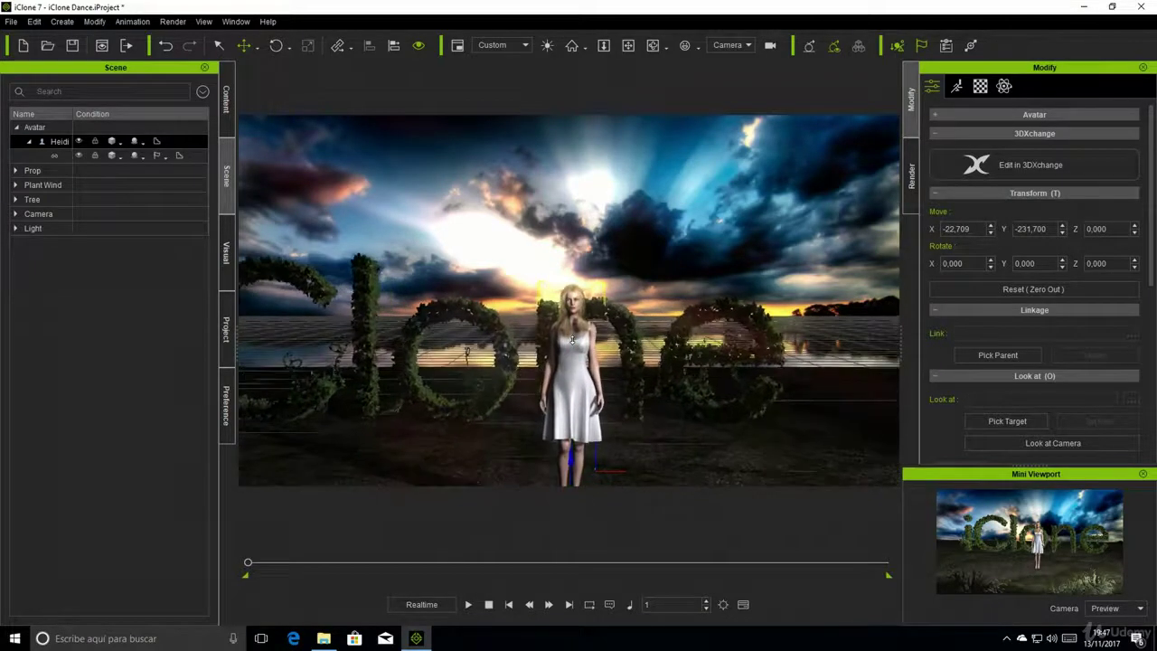
scroll(572, 339, up, 2)
scroll(571, 339, up, 2)
scroll(572, 339, up, 2)
scroll(571, 339, up, 2)
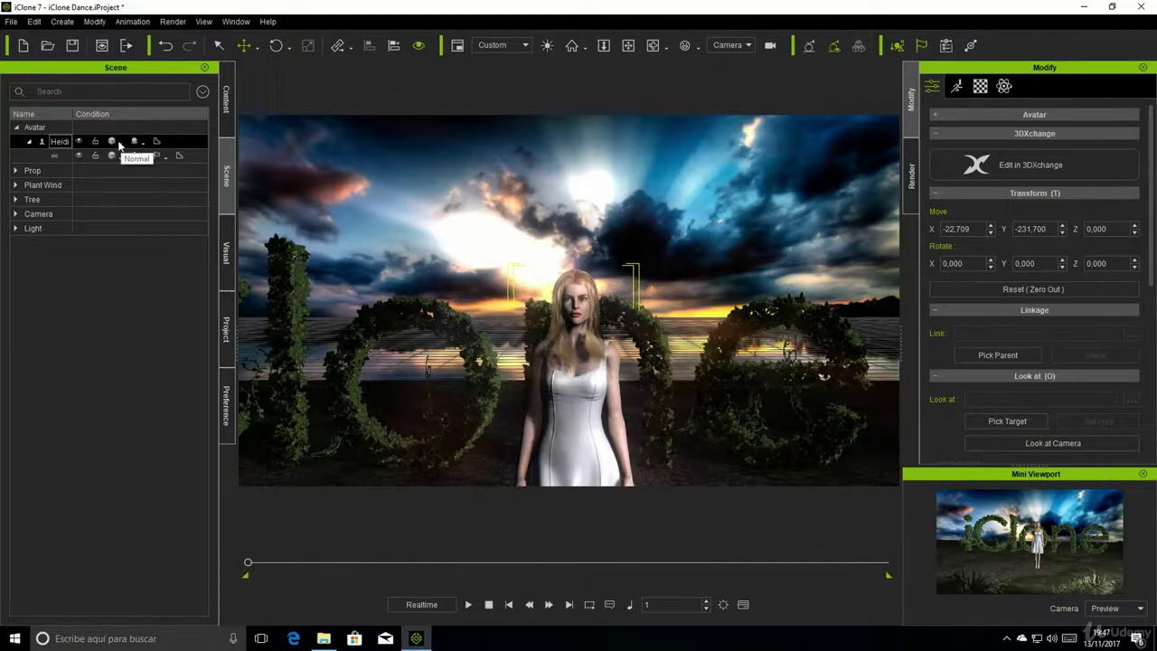
Step: Cycle through Heidi's display modes, settling on Wireframe, and pan the view up
click(118, 143)
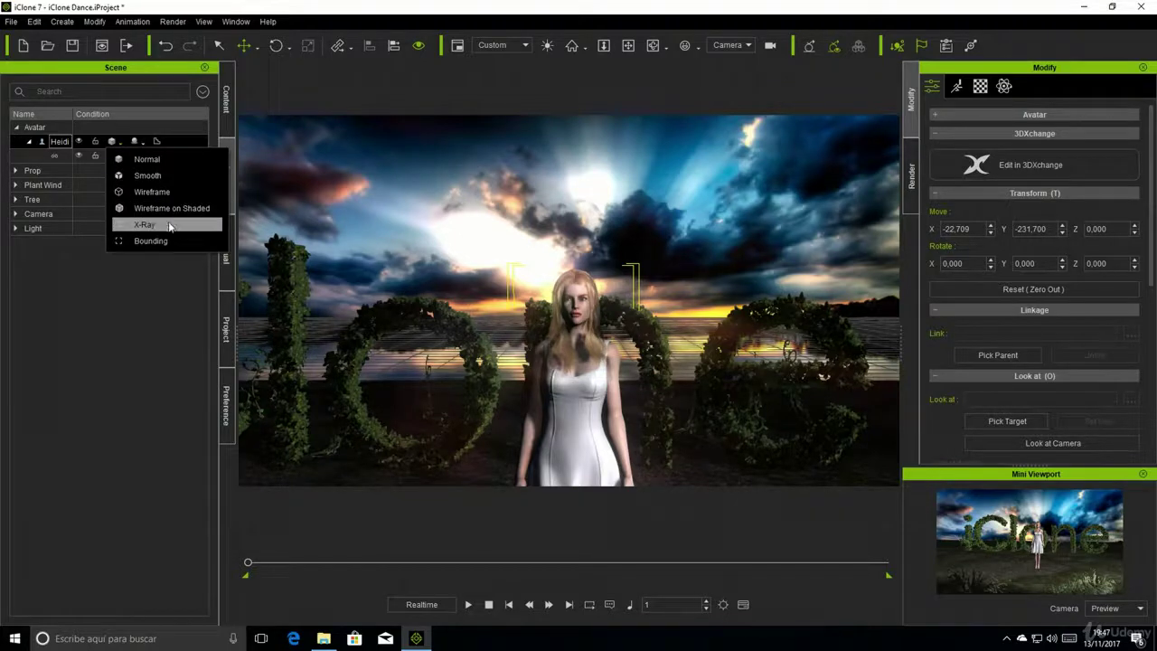
click(149, 161)
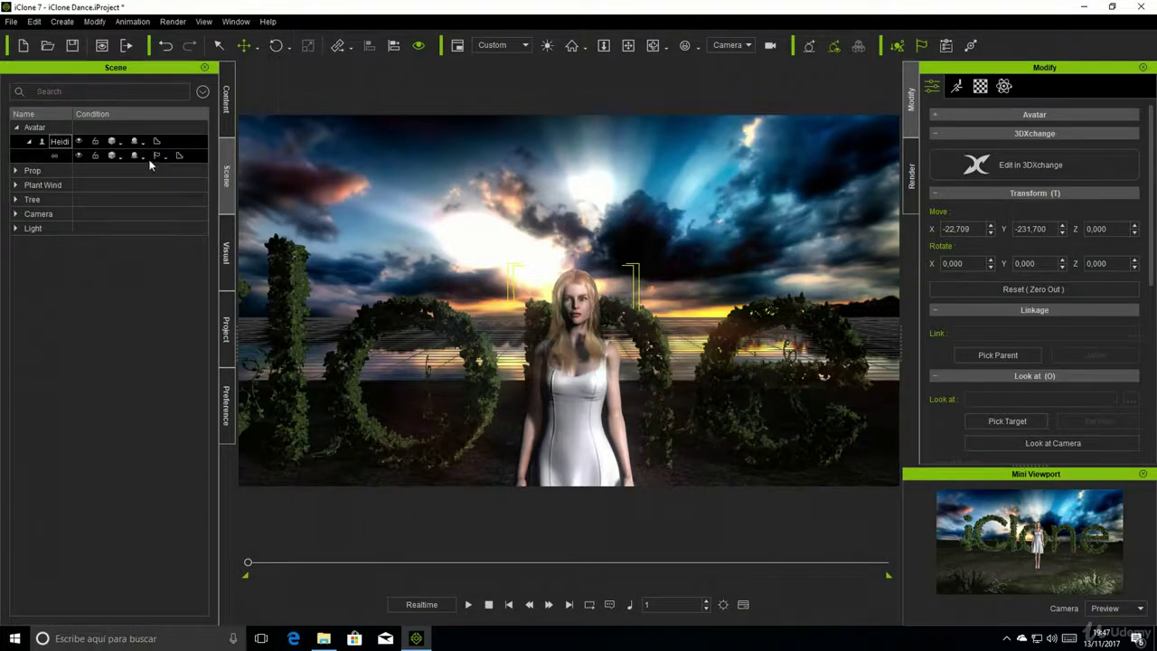
click(118, 143)
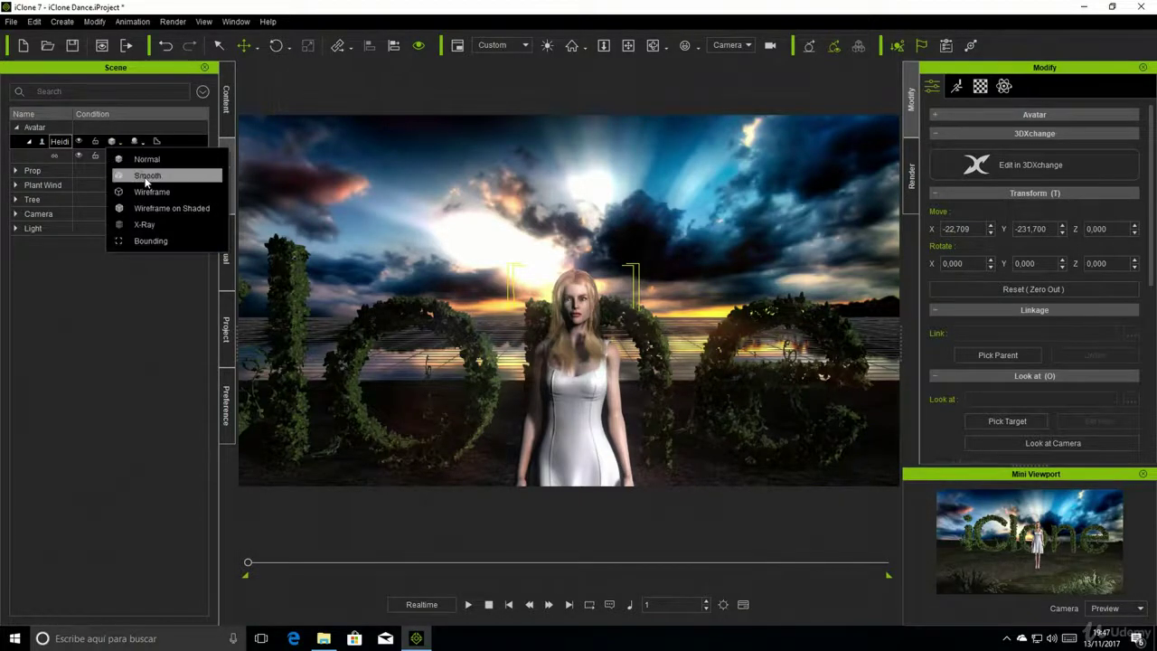
click(145, 175)
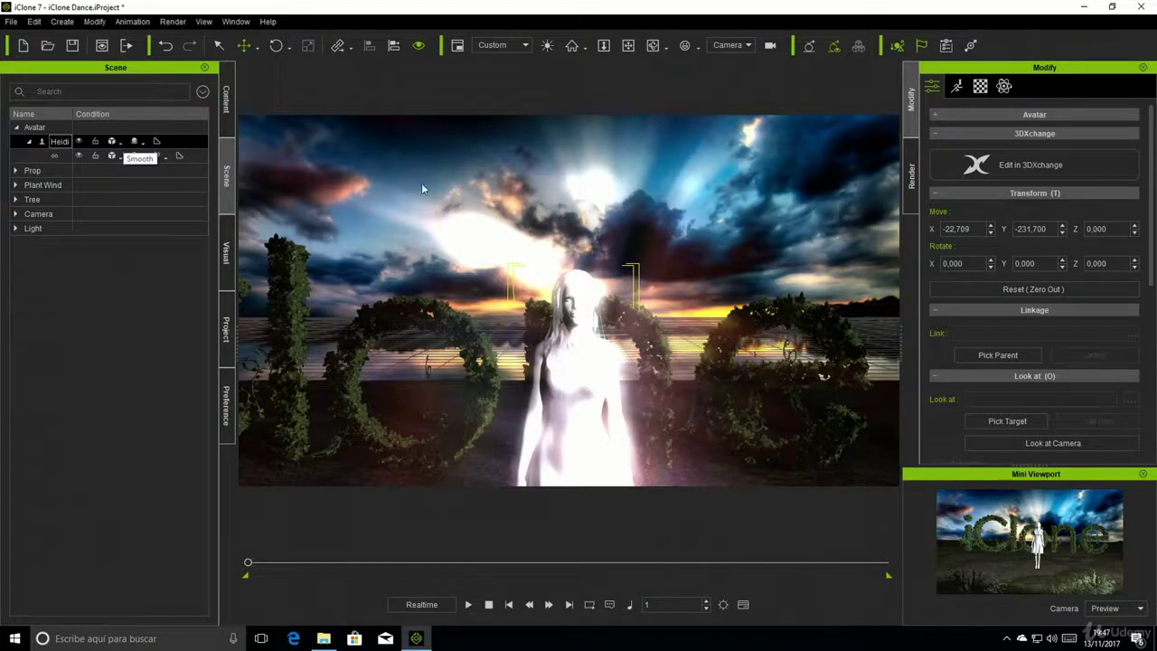
click(120, 147)
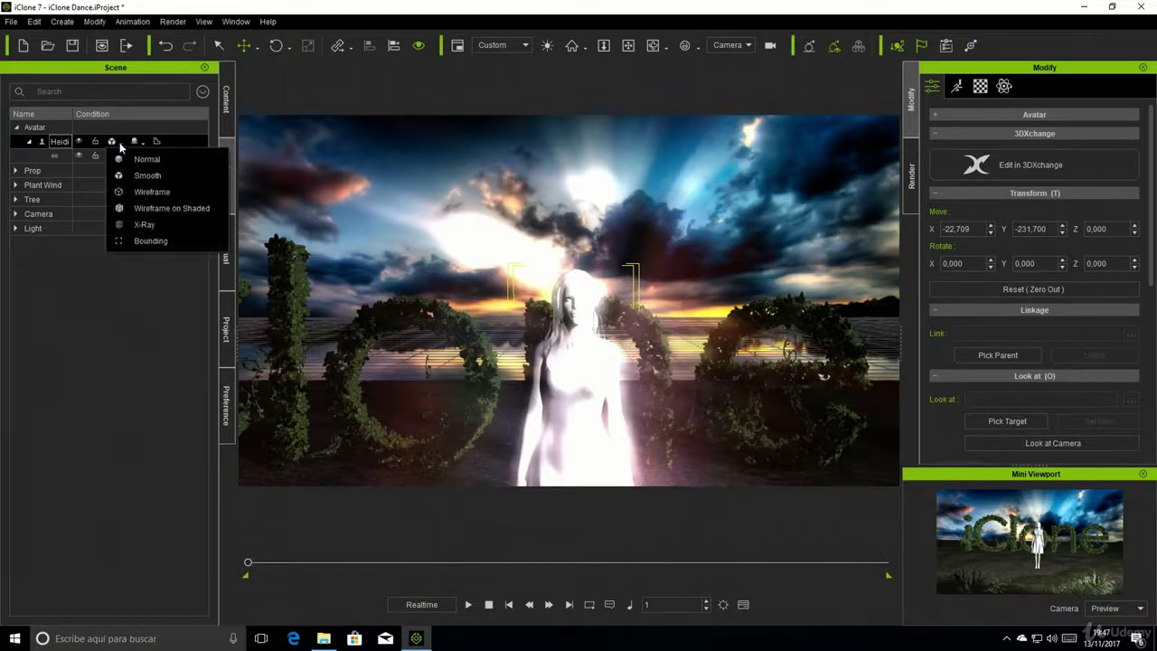
click(138, 192)
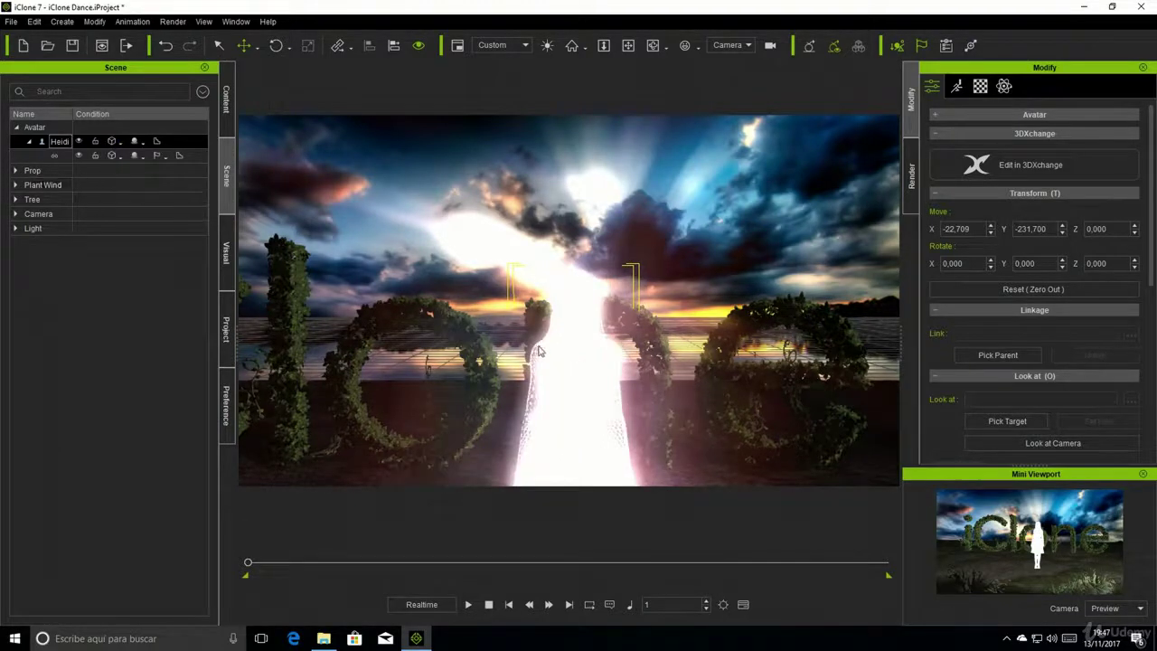
click(628, 45)
mouse_move(532, 290)
mouse_down()
mouse_move(521, 239)
mouse_move(237, 371)
mouse_up()
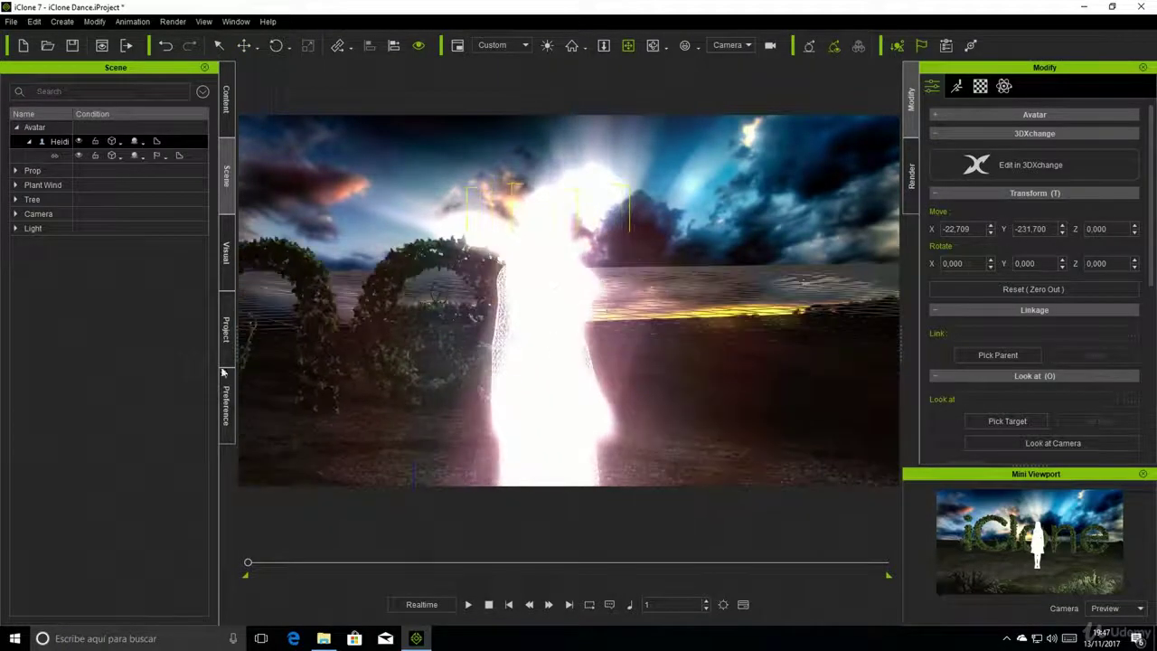
Step: Turn off the HDR Effect in the scene's Visual settings
click(226, 251)
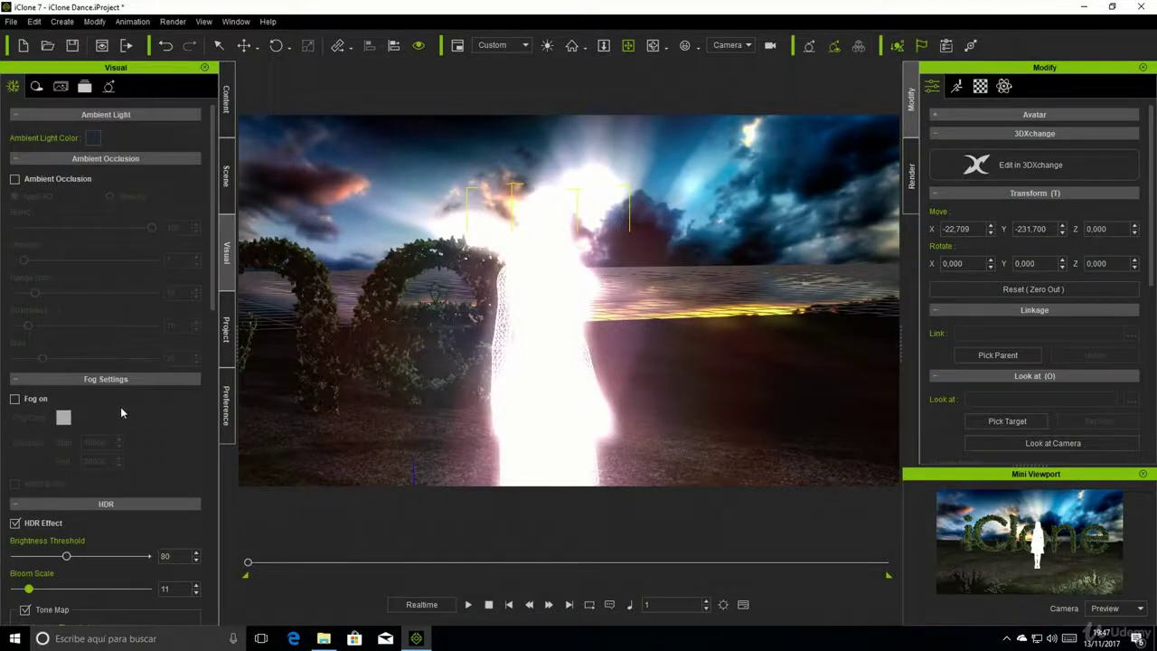
scroll(120, 413, down, 3)
click(14, 411)
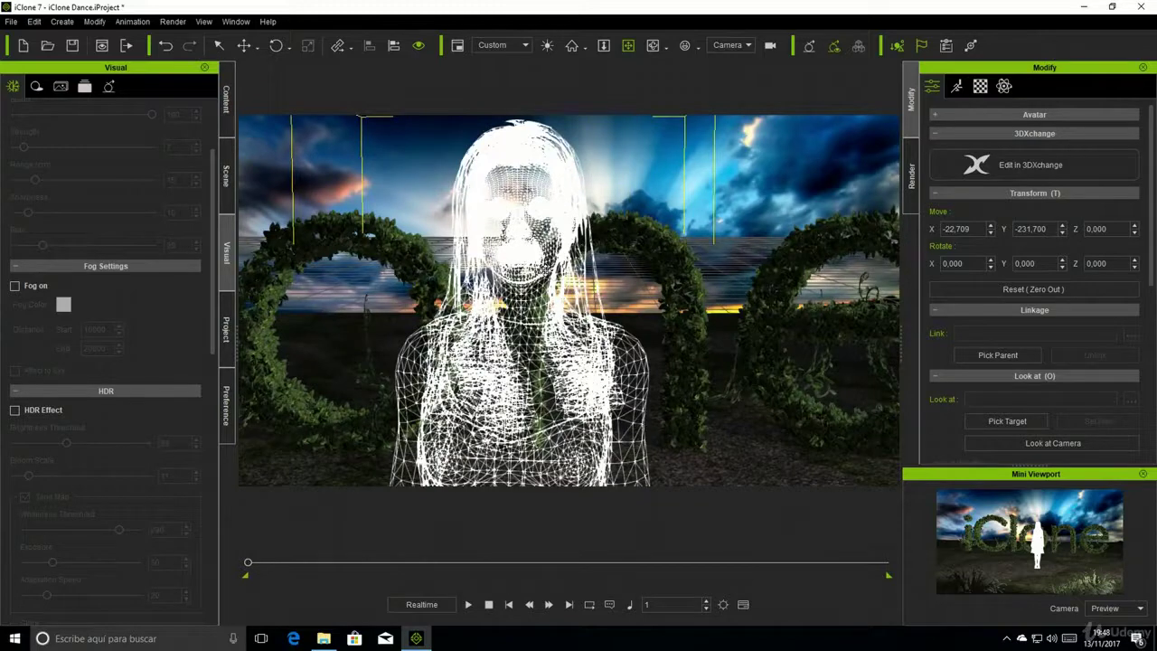
Step: Set Heidi's display mode to Wireframe on Shaded and orbit around her
click(226, 175)
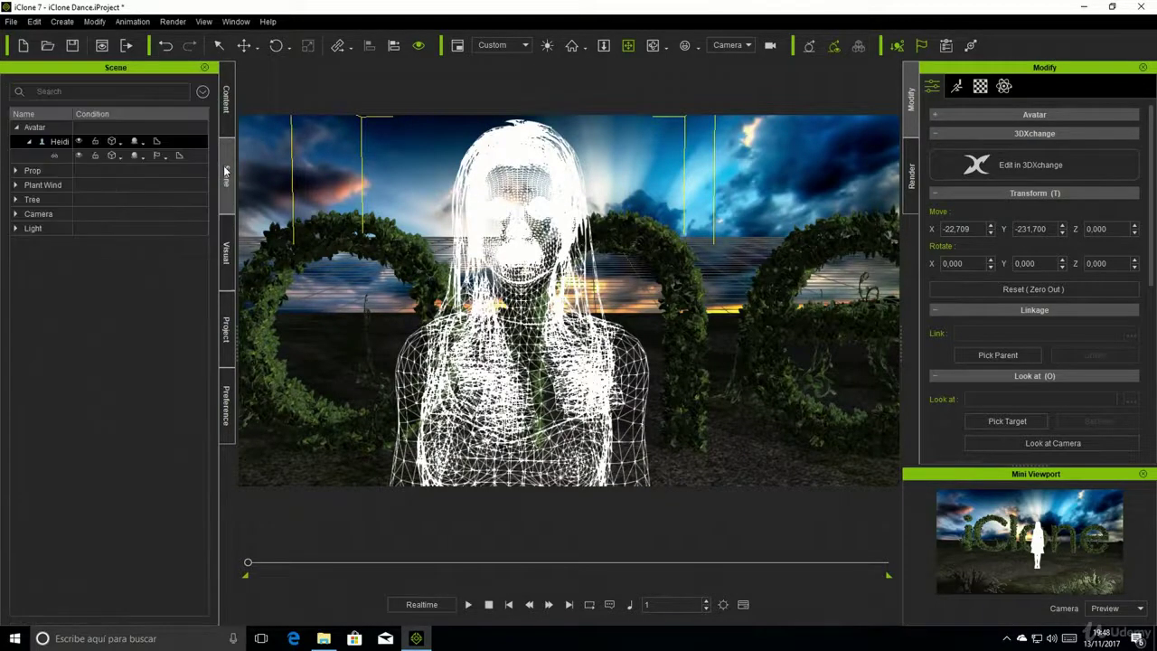
click(120, 142)
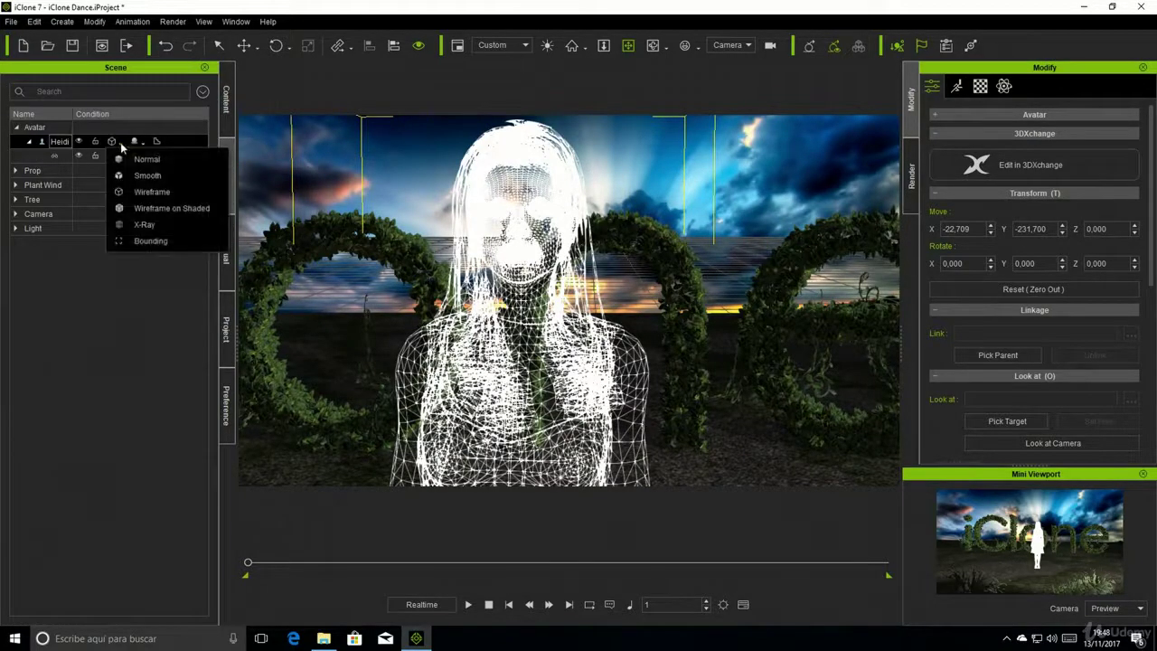
click(148, 211)
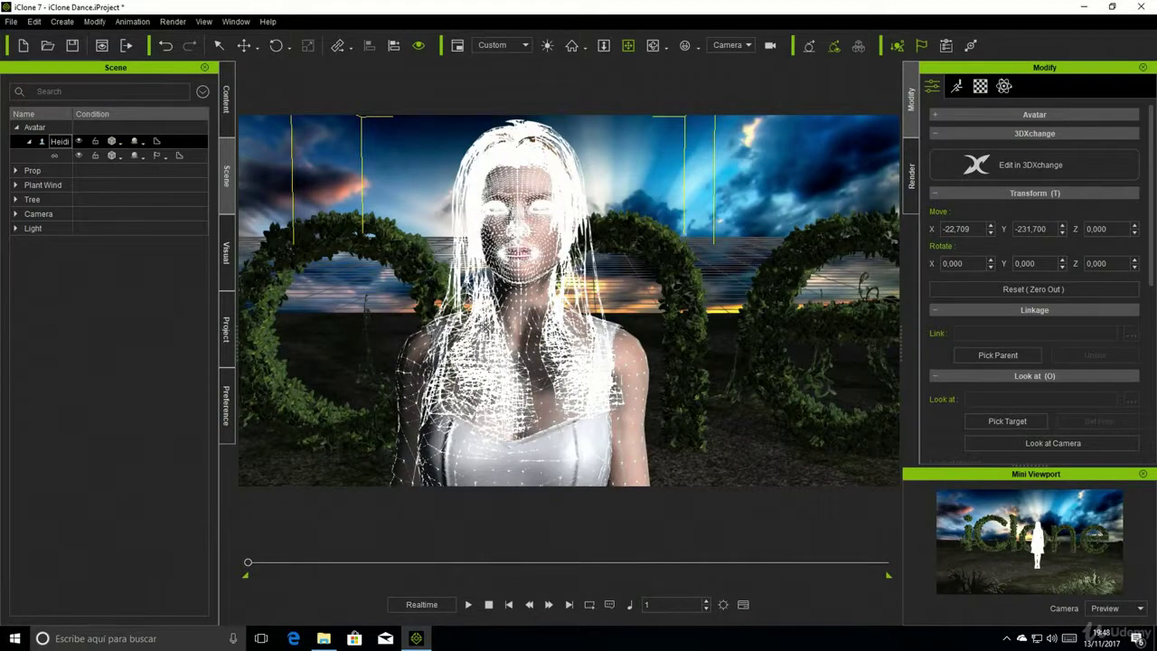
right_drag(485, 325, 633, 398)
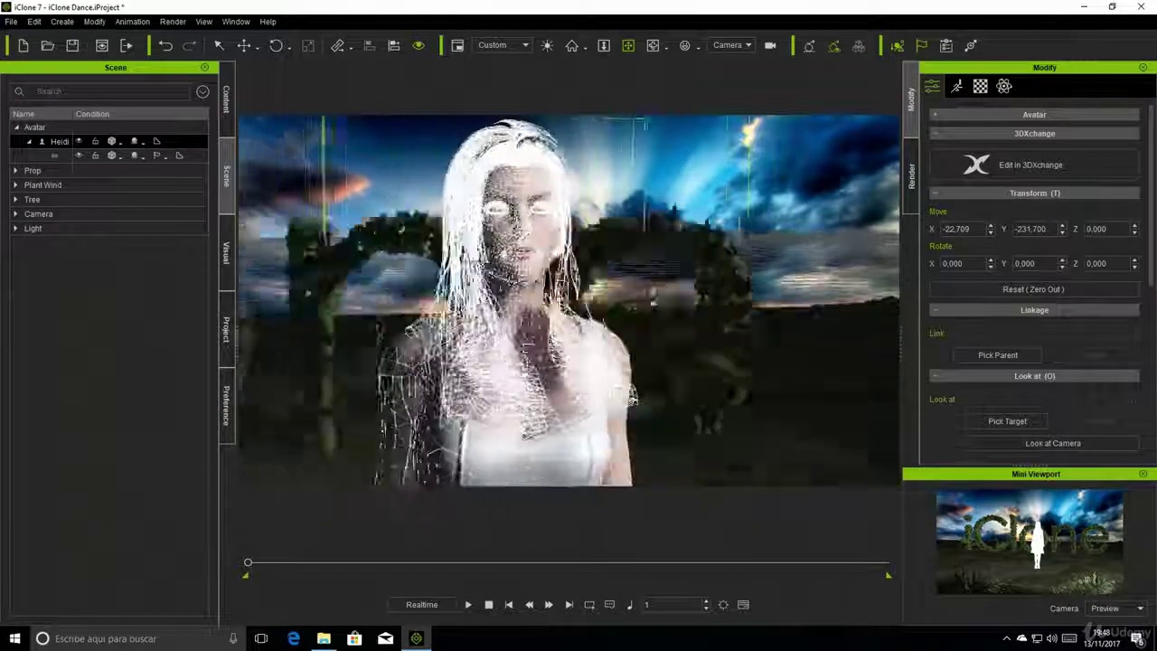
Step: Render Heidi in X-Ray mode, orbiting and zooming to inspect her translucent figure
click(118, 143)
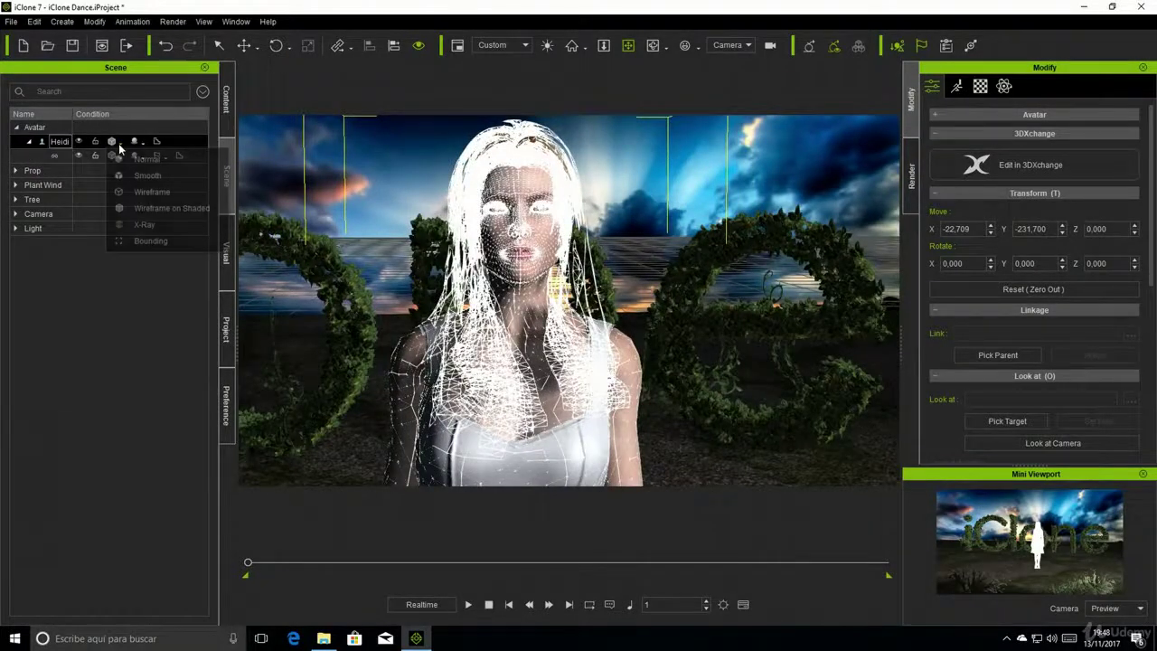
click(136, 224)
right_drag(495, 351, 479, 350)
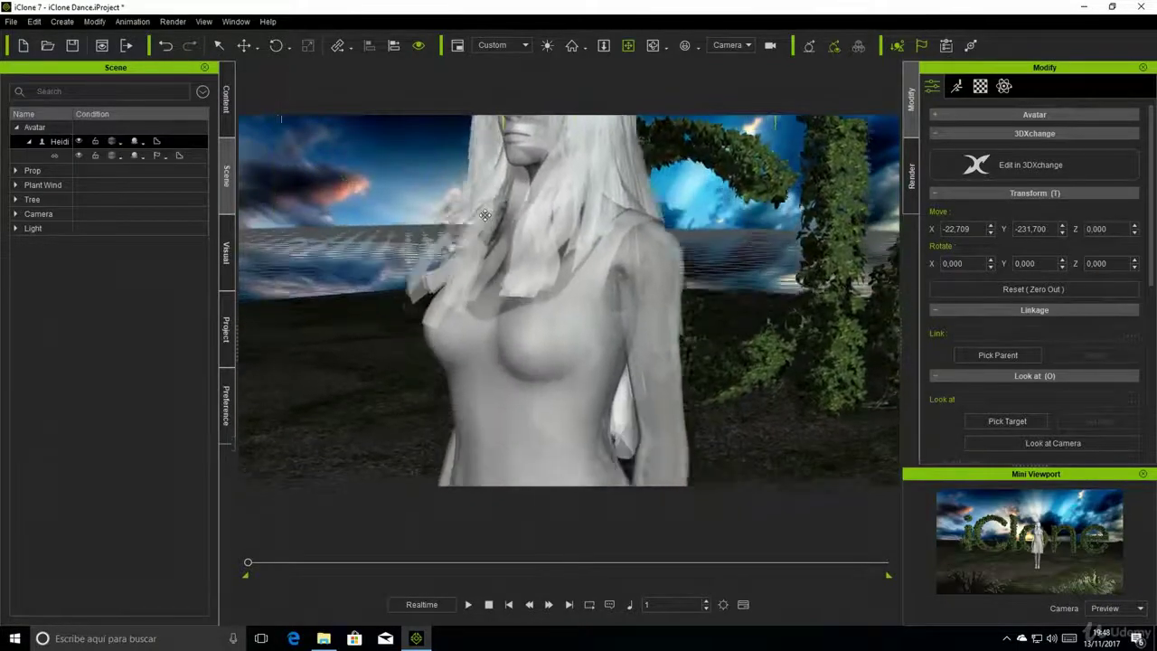
scroll(474, 289, down, 5)
mouse_move(474, 290)
right_down()
mouse_move(520, 343)
mouse_move(538, 299)
mouse_move(543, 320)
mouse_move(614, 331)
mouse_move(453, 356)
mouse_move(470, 344)
right_up()
scroll(538, 287, up, 6)
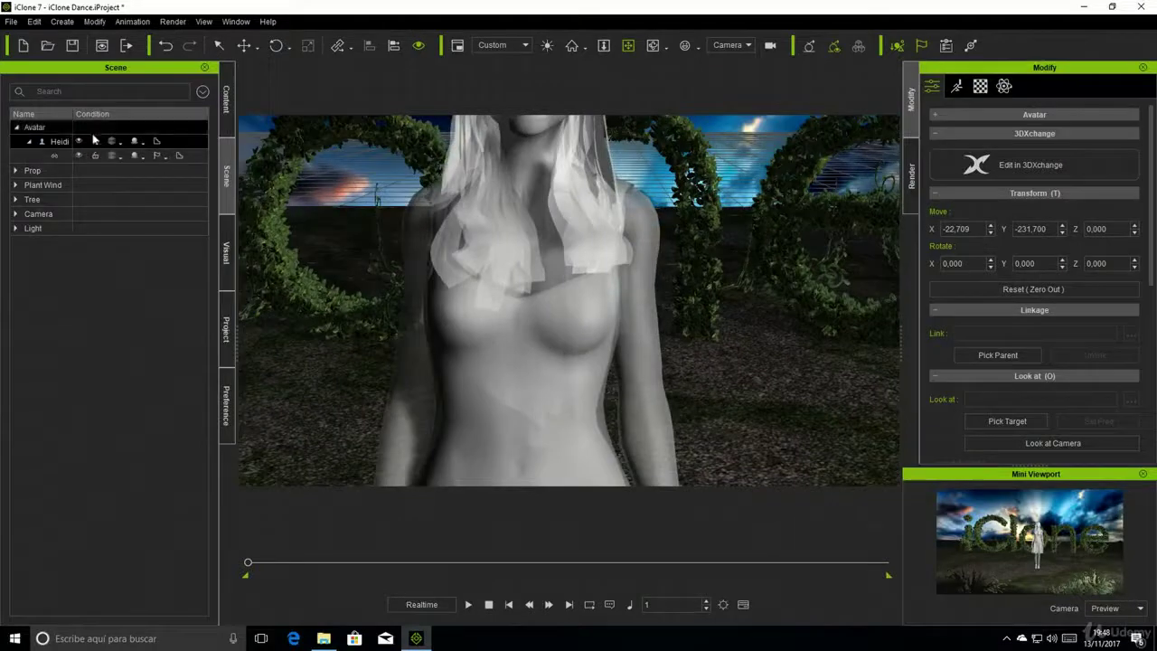
click(118, 144)
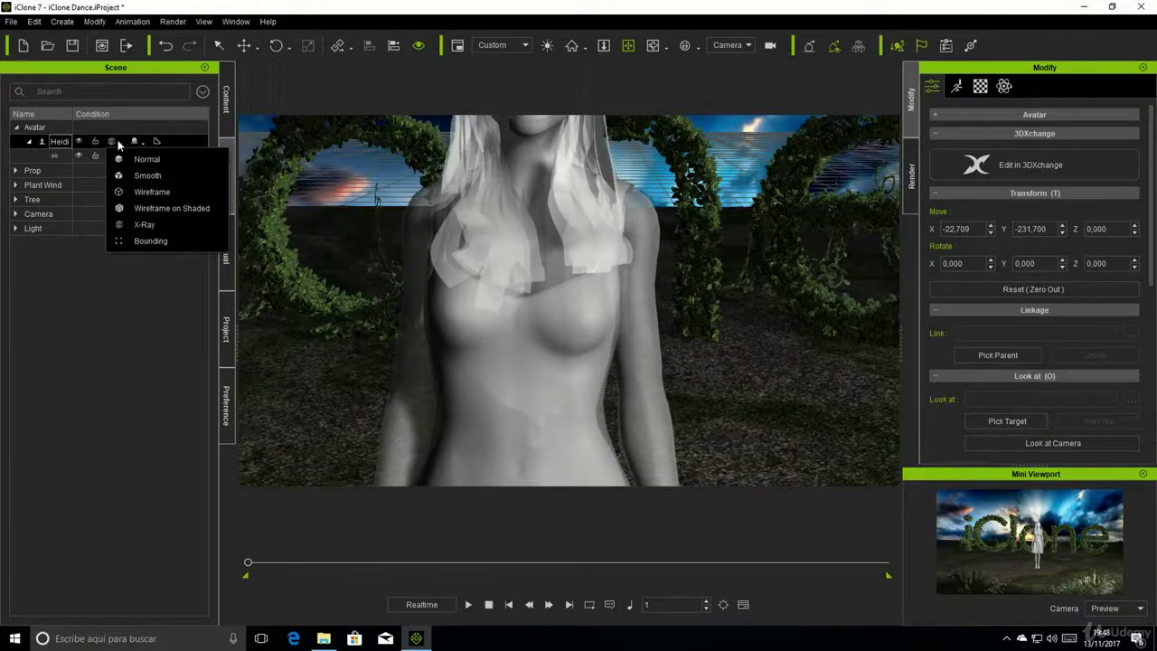
Step: Show Heidi as Bounding boxes and orbit around the boxed avatar
click(143, 242)
scroll(561, 321, down, 5)
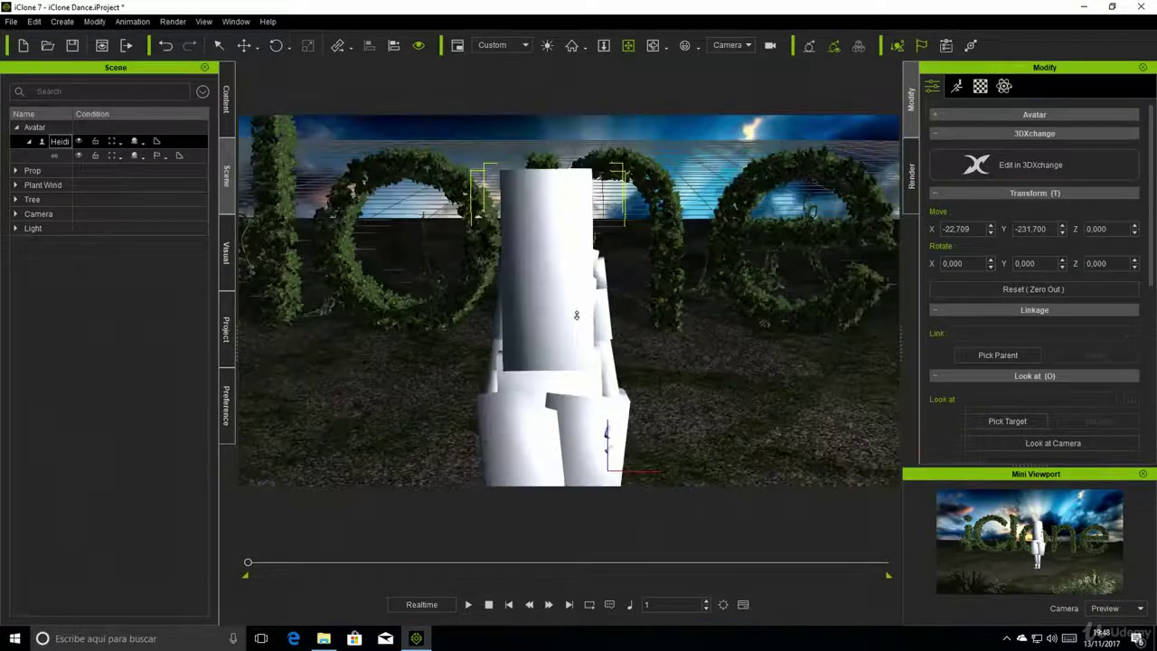
mouse_move(604, 304)
right_down()
mouse_move(378, 312)
mouse_move(589, 322)
mouse_move(491, 349)
mouse_move(663, 328)
mouse_move(432, 328)
mouse_move(597, 329)
mouse_move(531, 239)
mouse_move(474, 292)
mouse_move(372, 264)
right_up()
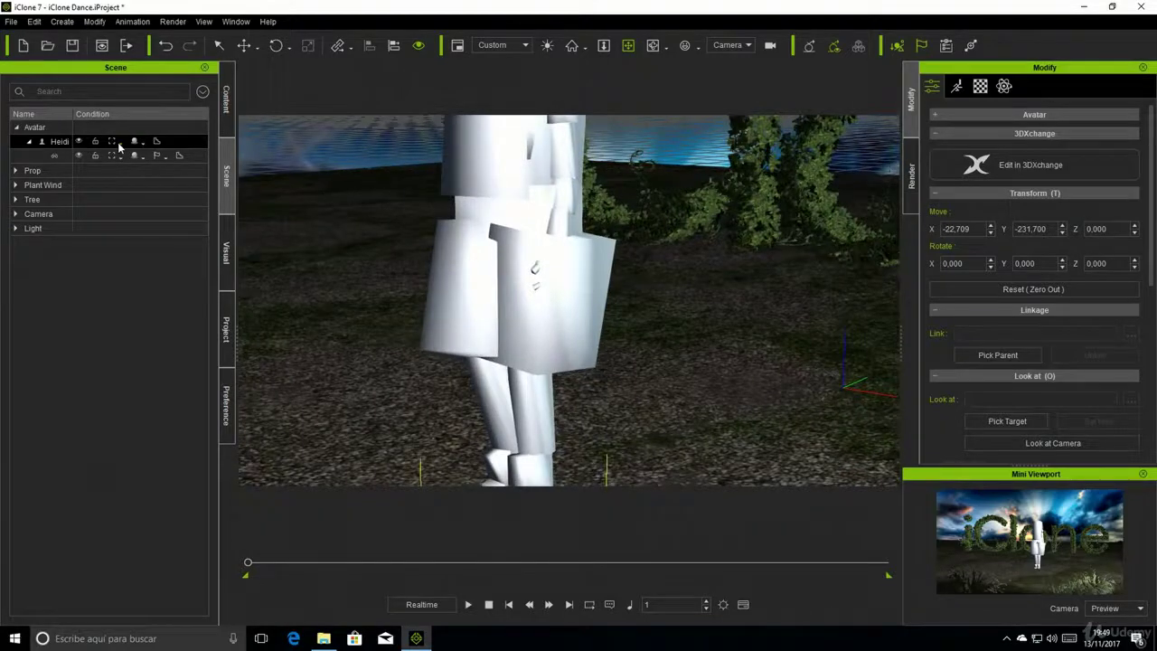
Step: Restore Heidi to Normal display, viewed from a three-quarter angle
click(117, 142)
click(141, 159)
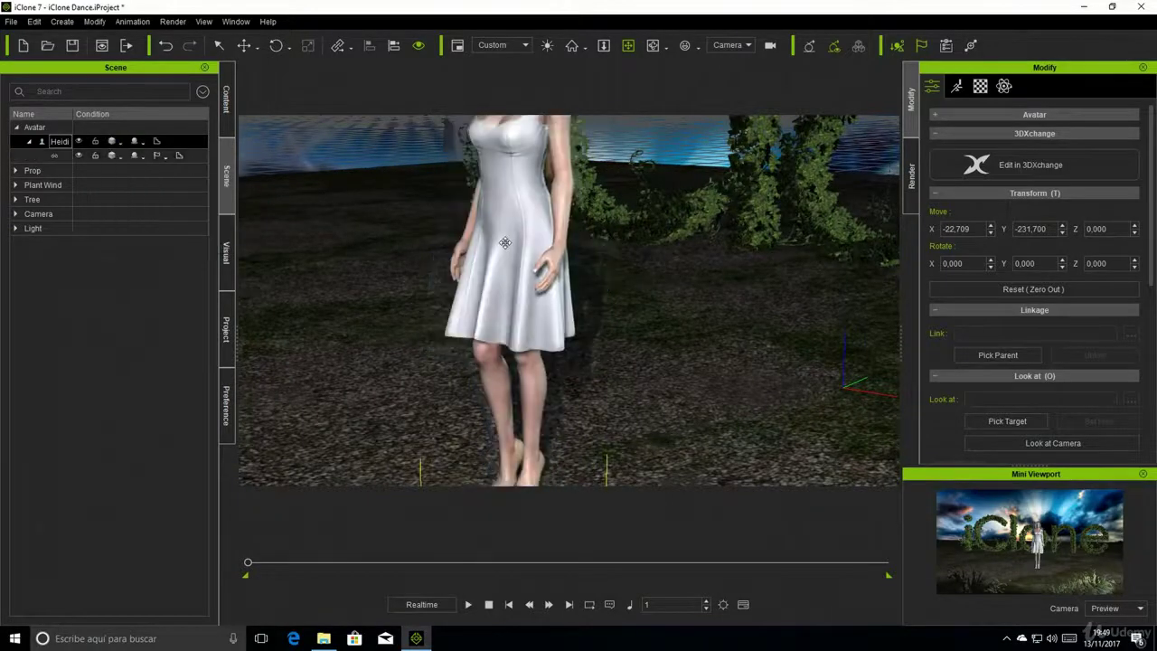
mouse_move(504, 242)
right_down()
mouse_move(472, 349)
mouse_move(610, 344)
mouse_move(267, 281)
right_up()
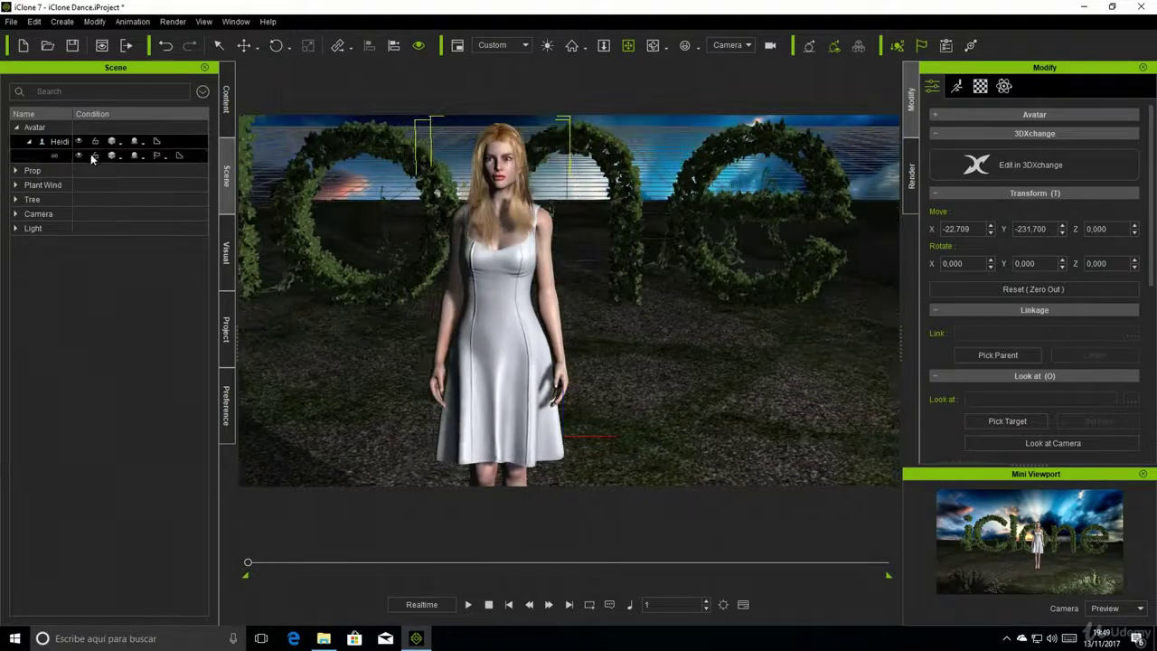
Step: Try Cast Only shadows on Heidi, then restore All Shadows and pull back to see her
click(135, 142)
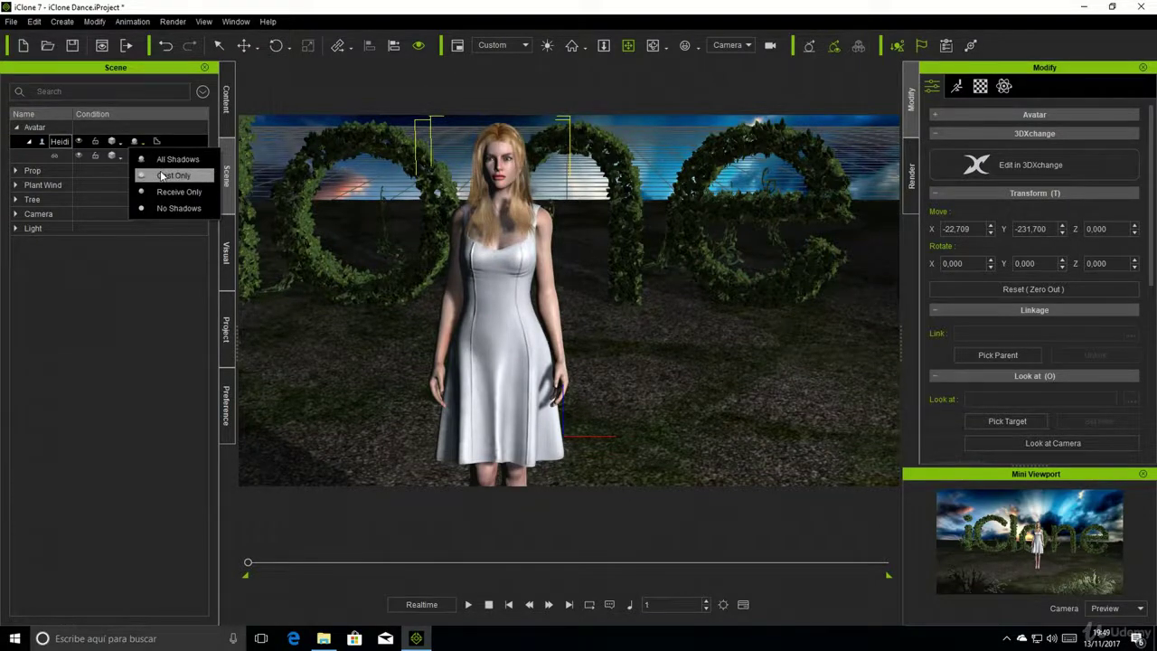
click(161, 175)
mouse_move(452, 316)
right_down()
mouse_move(418, 308)
mouse_move(419, 320)
mouse_move(452, 329)
mouse_move(484, 294)
mouse_move(502, 300)
right_up()
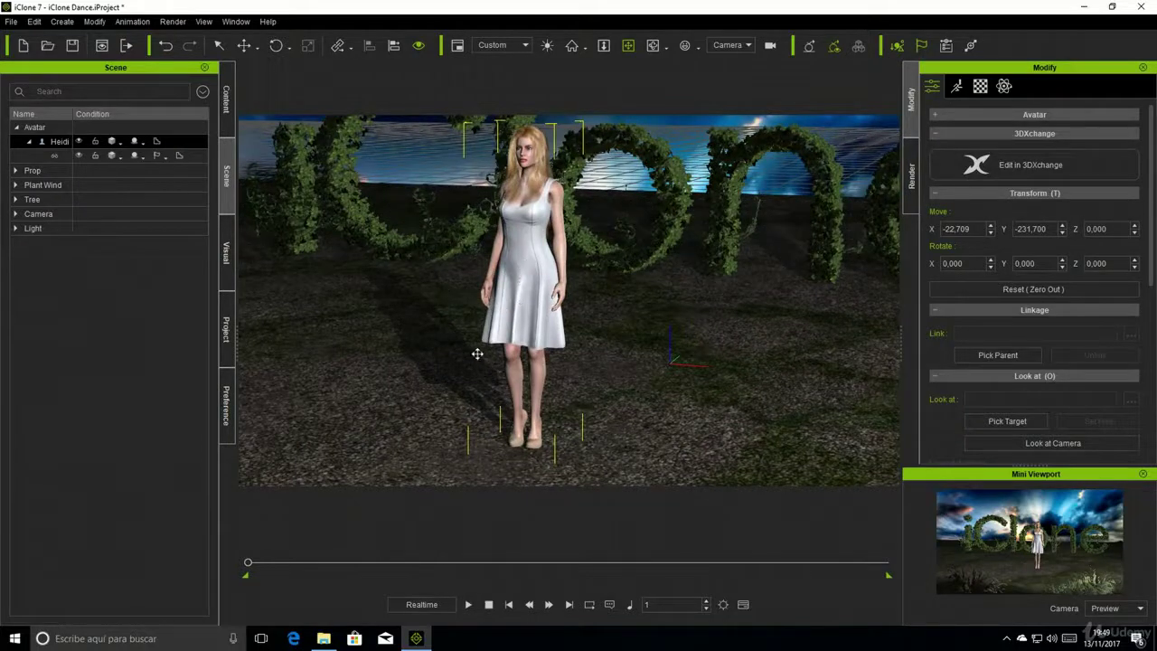
click(142, 144)
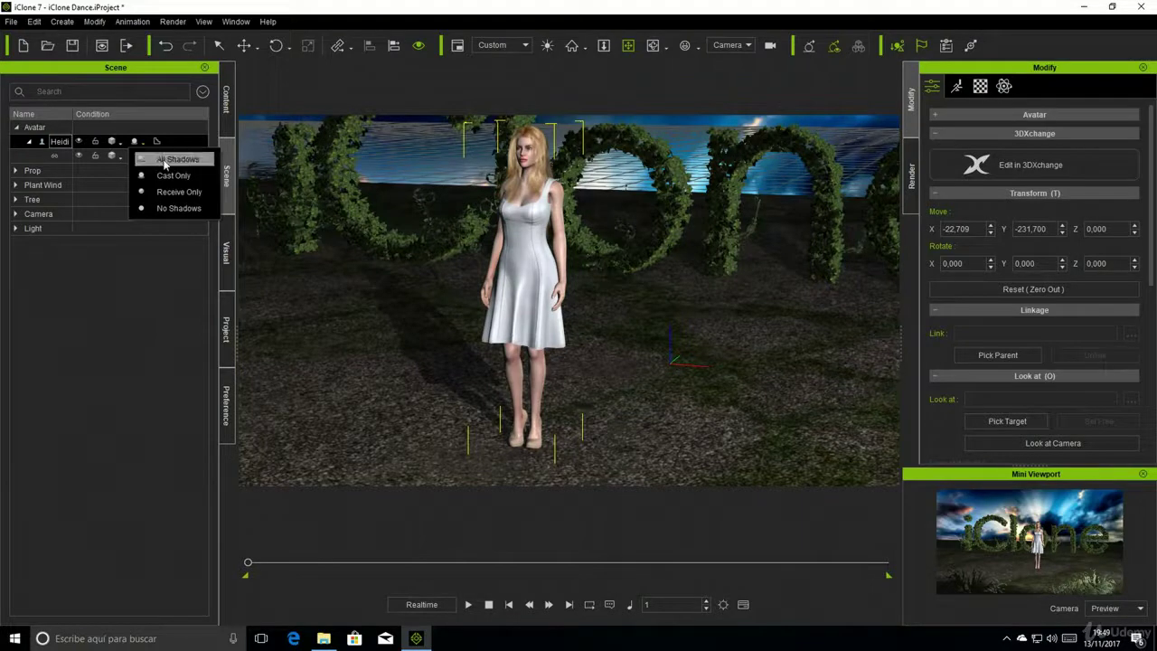
click(163, 177)
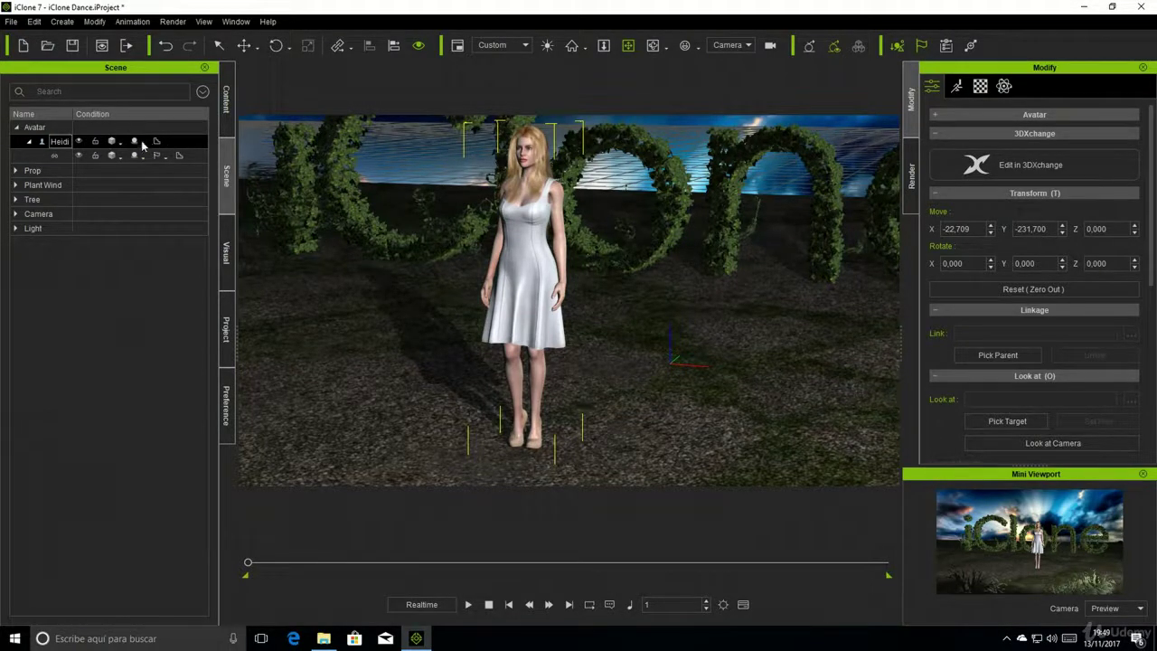
click(142, 145)
click(159, 156)
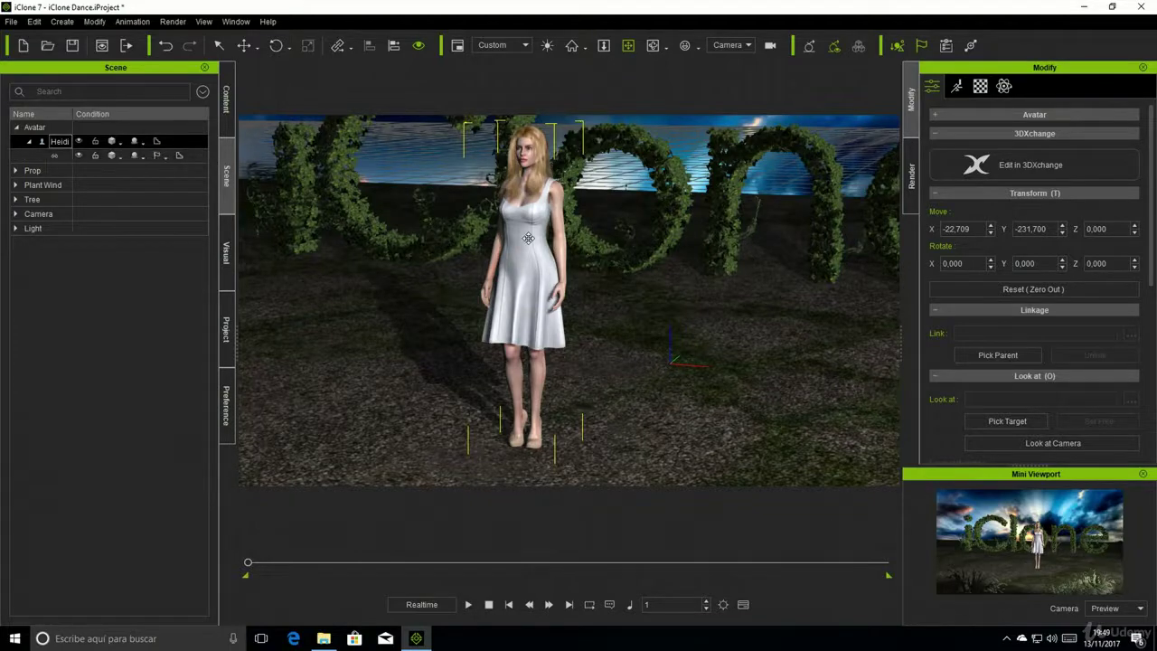
scroll(528, 238, up, 2)
scroll(489, 217, up, 2)
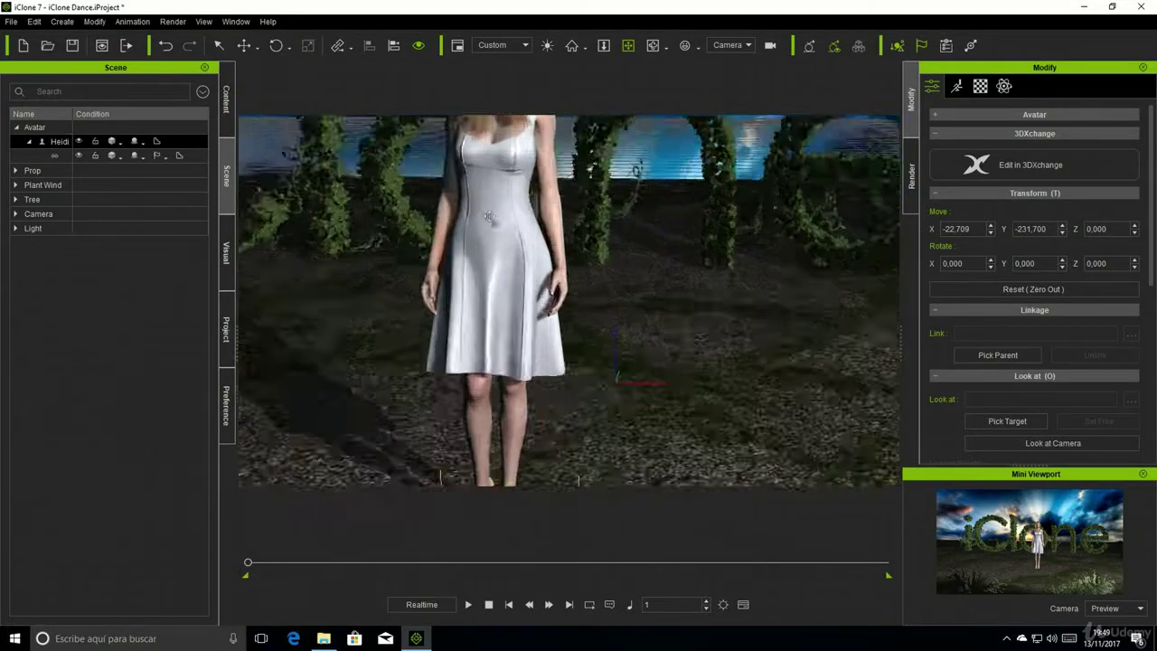
scroll(489, 217, down, 3)
right_drag(489, 217, 492, 244)
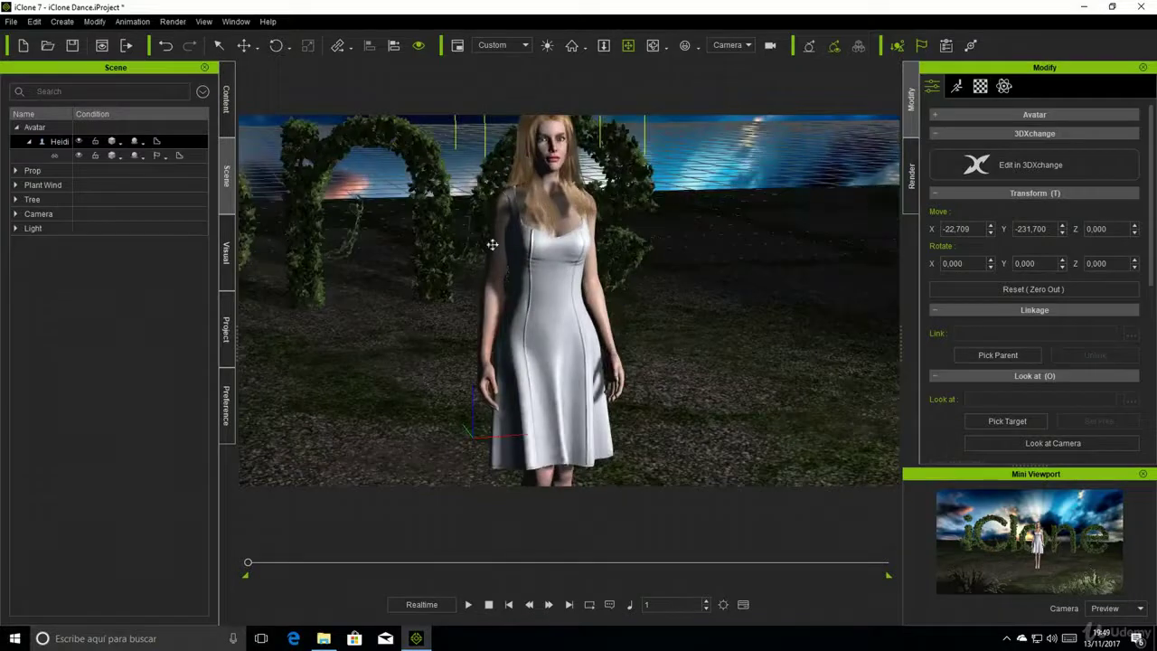
Step: Switch Heidi's shadows to Cast Only, then Receive Only, orbiting to compare
click(143, 142)
click(181, 172)
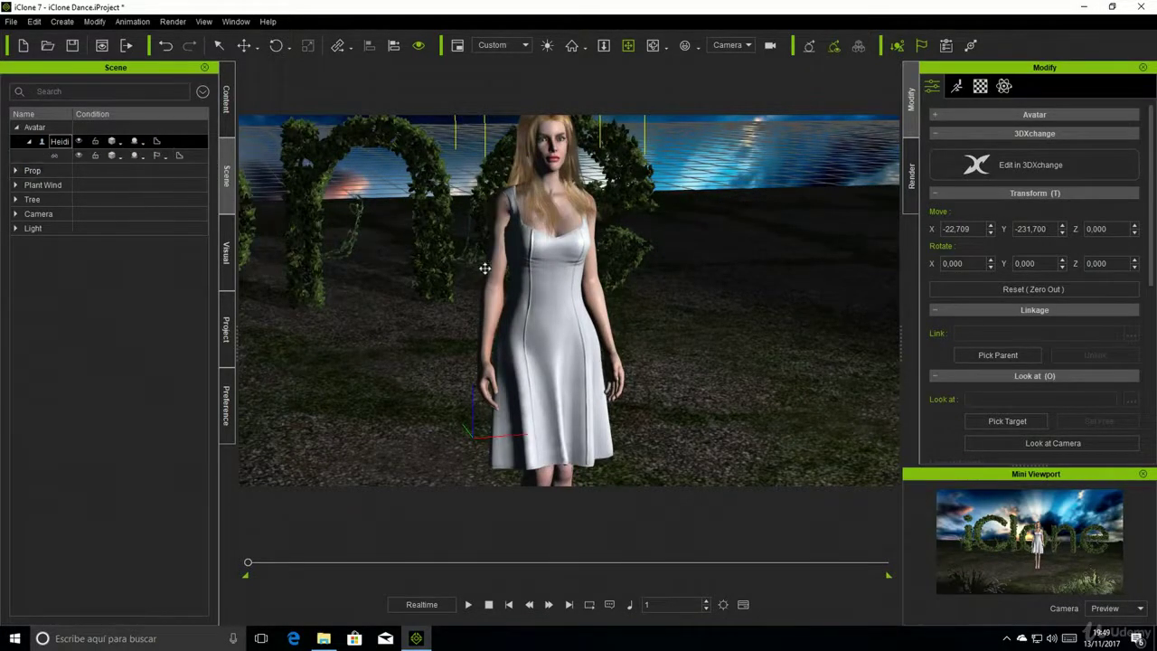
right_drag(485, 269, 506, 271)
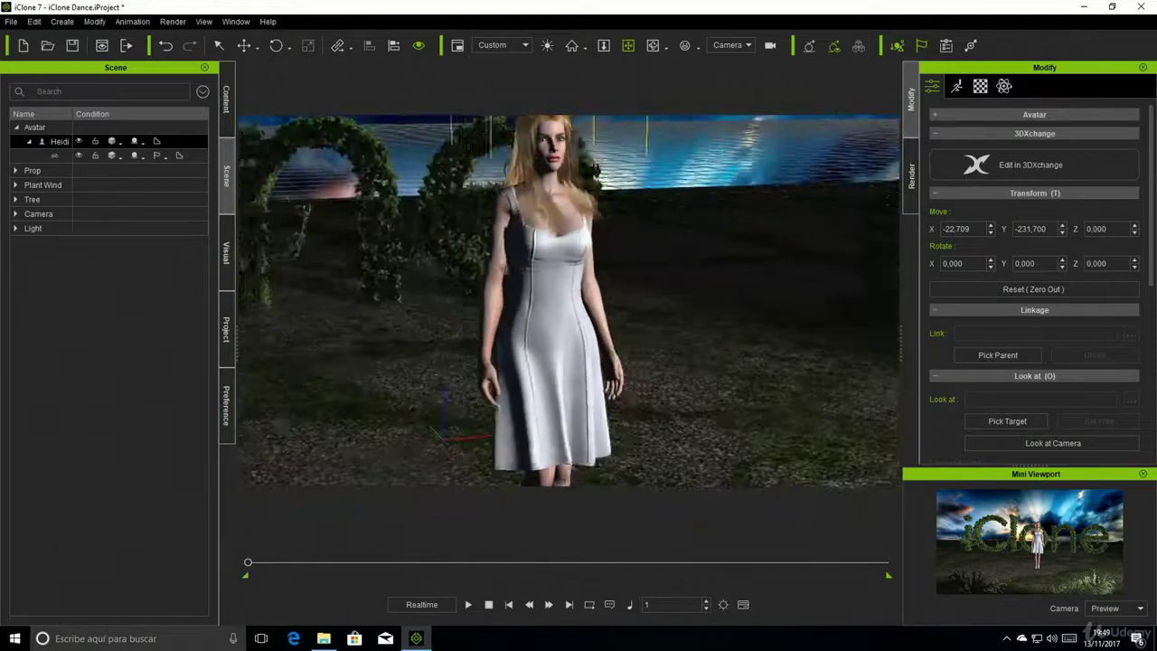
click(145, 140)
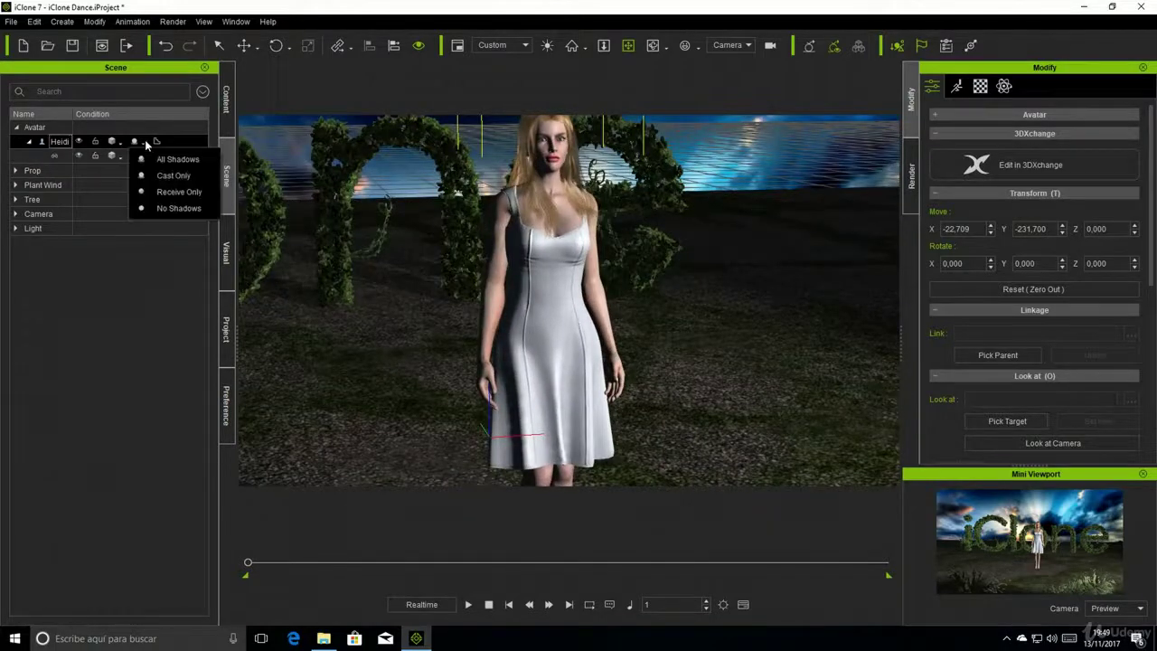
click(164, 196)
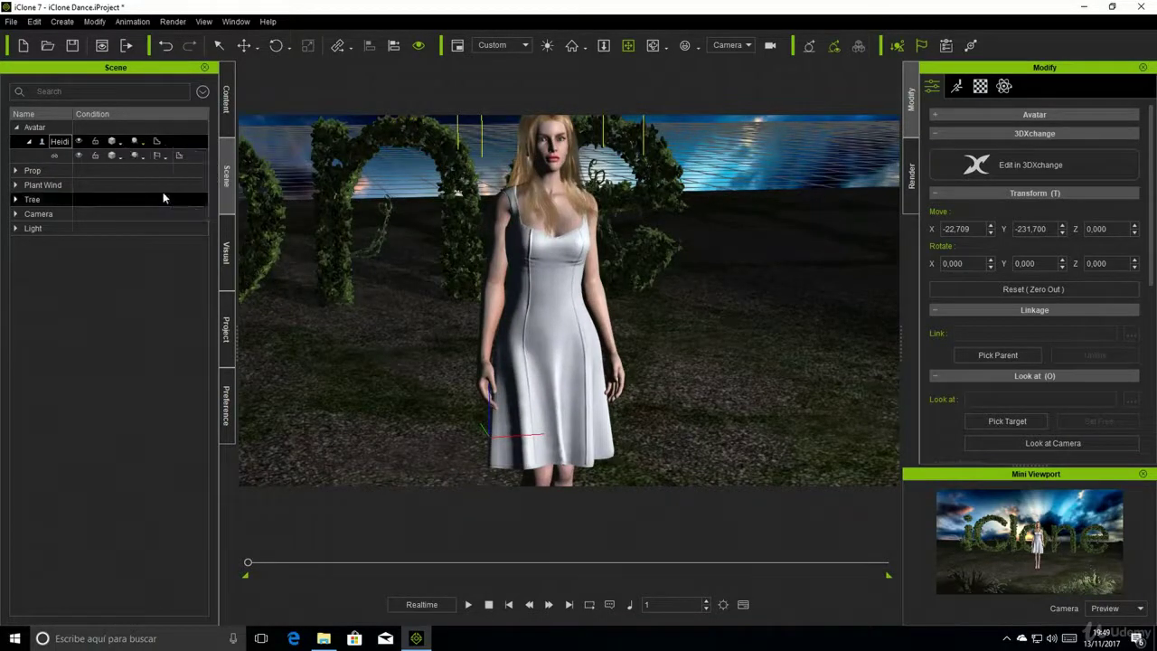
right_drag(444, 347, 359, 400)
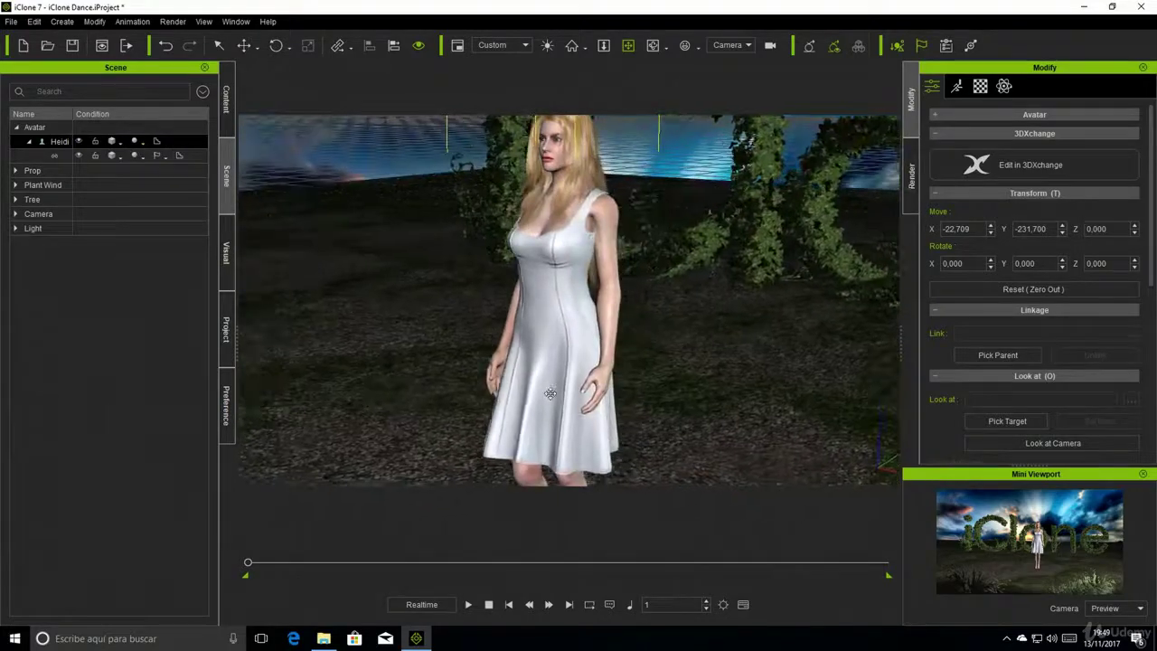
scroll(536, 286, down, 5)
right_drag(536, 287, 409, 234)
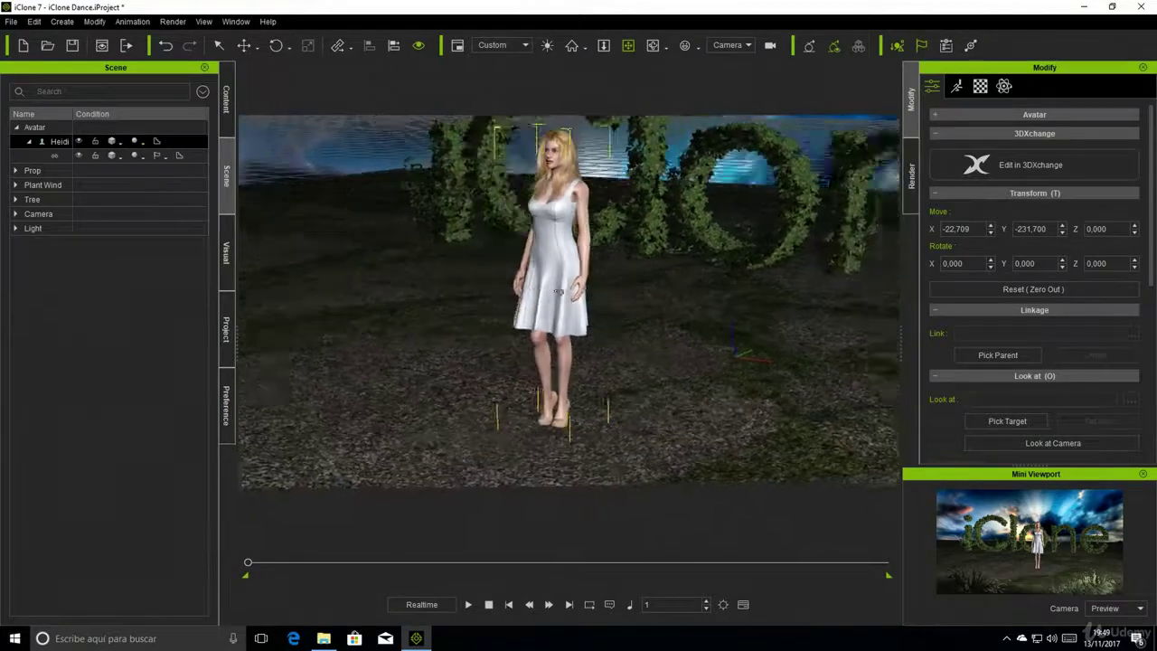
Step: Turn Heidi's shadows off, then make her cast a shadow on the ground again
click(137, 142)
click(166, 209)
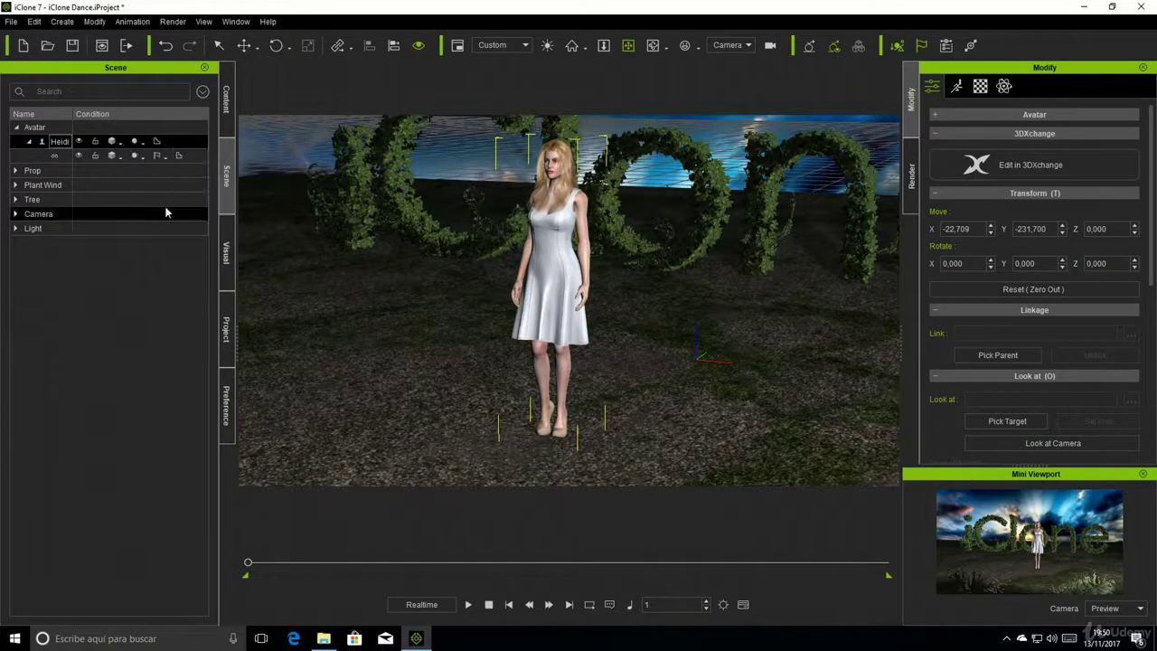
mouse_move(544, 333)
right_down()
mouse_move(690, 327)
mouse_move(566, 329)
right_up()
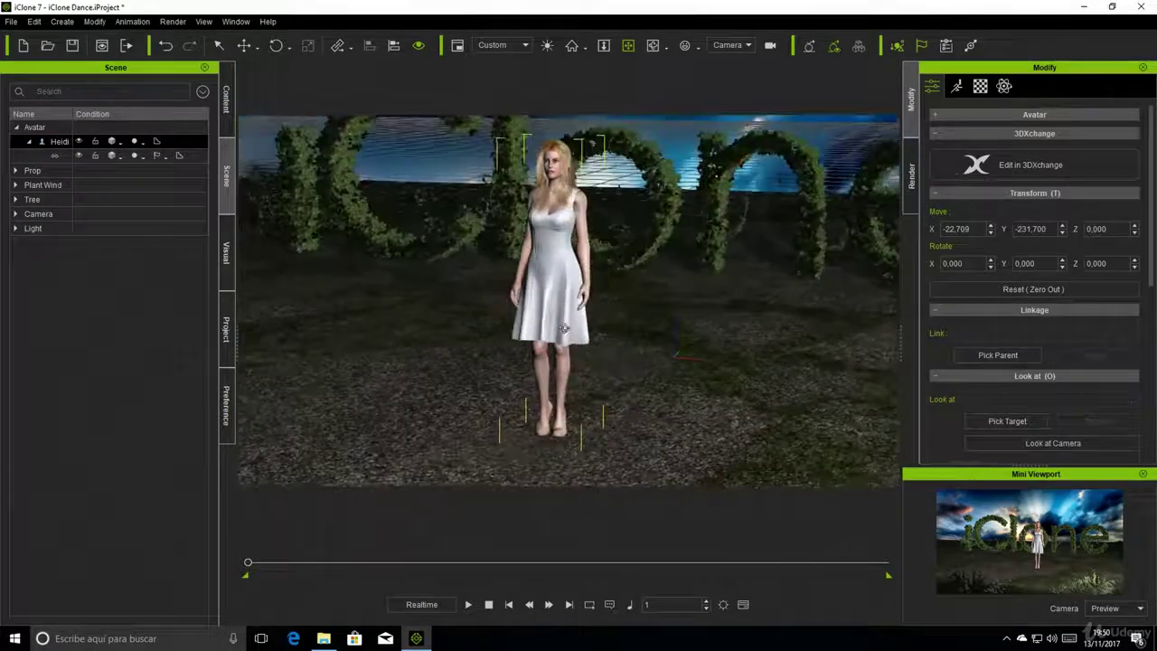
click(145, 145)
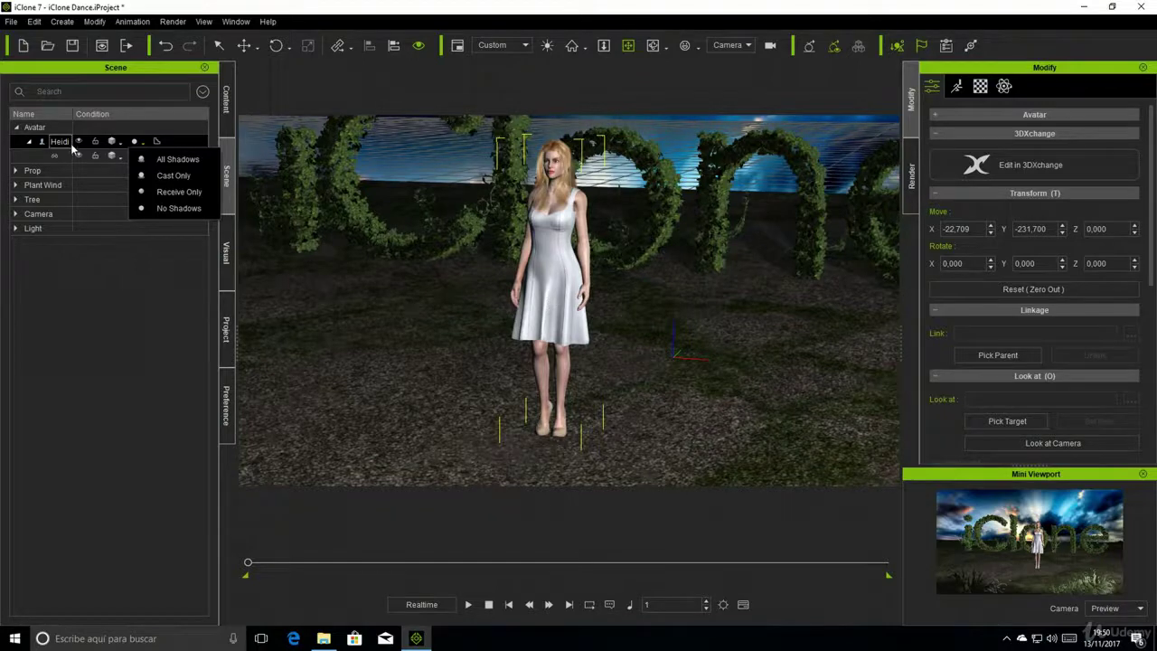
click(166, 160)
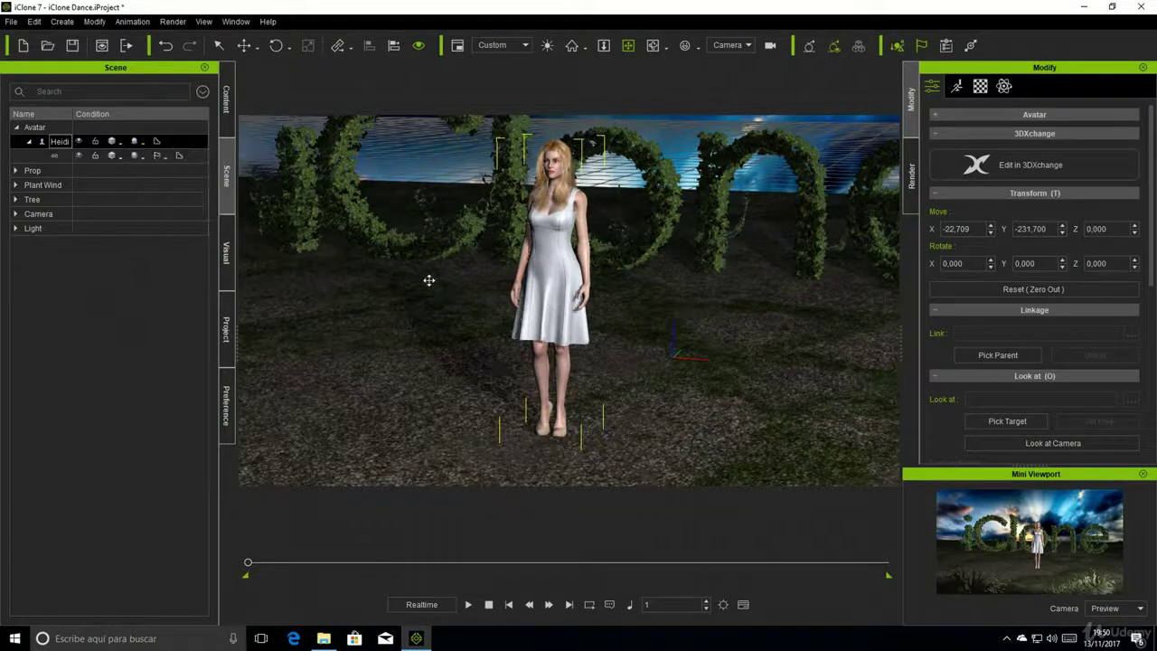
mouse_move(443, 289)
right_down()
mouse_move(490, 290)
mouse_move(375, 269)
right_up()
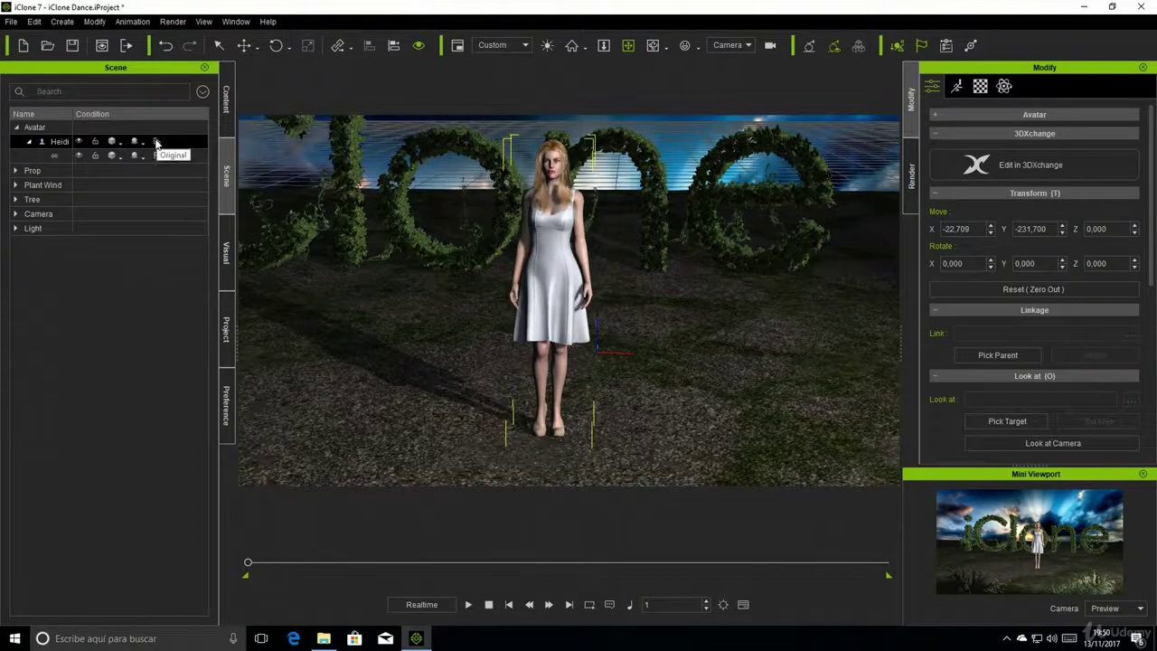
Step: Switch Heidi to her Original display and zoom toward the avatar's right side
click(155, 143)
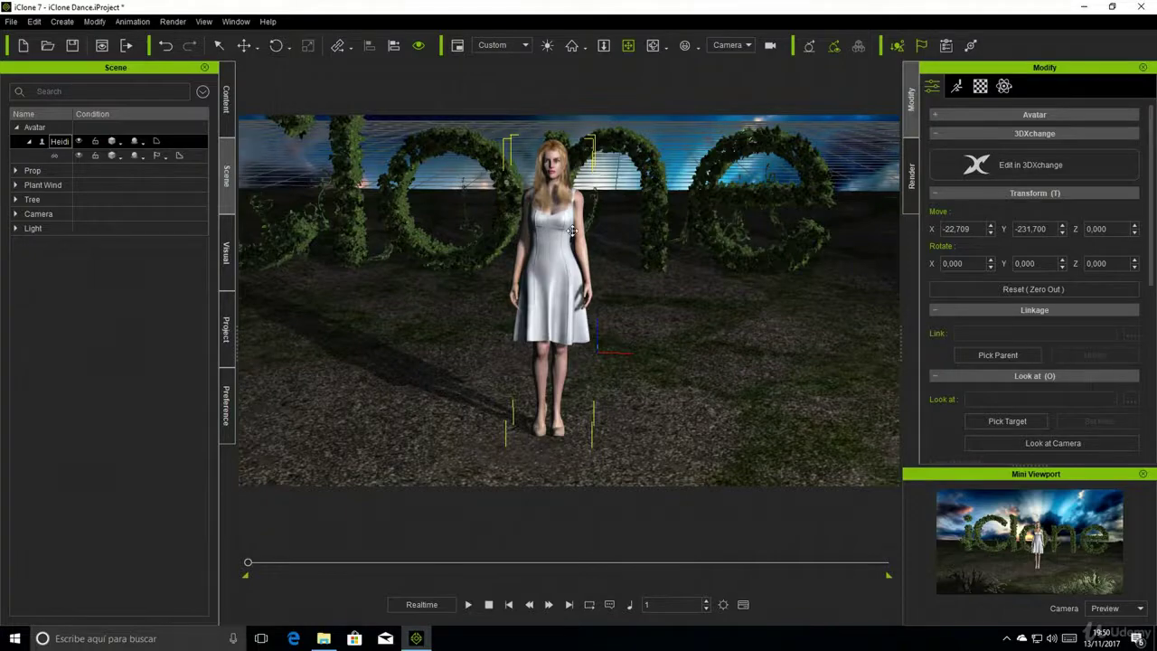
scroll(509, 217, up, 3)
scroll(524, 340, down, 1)
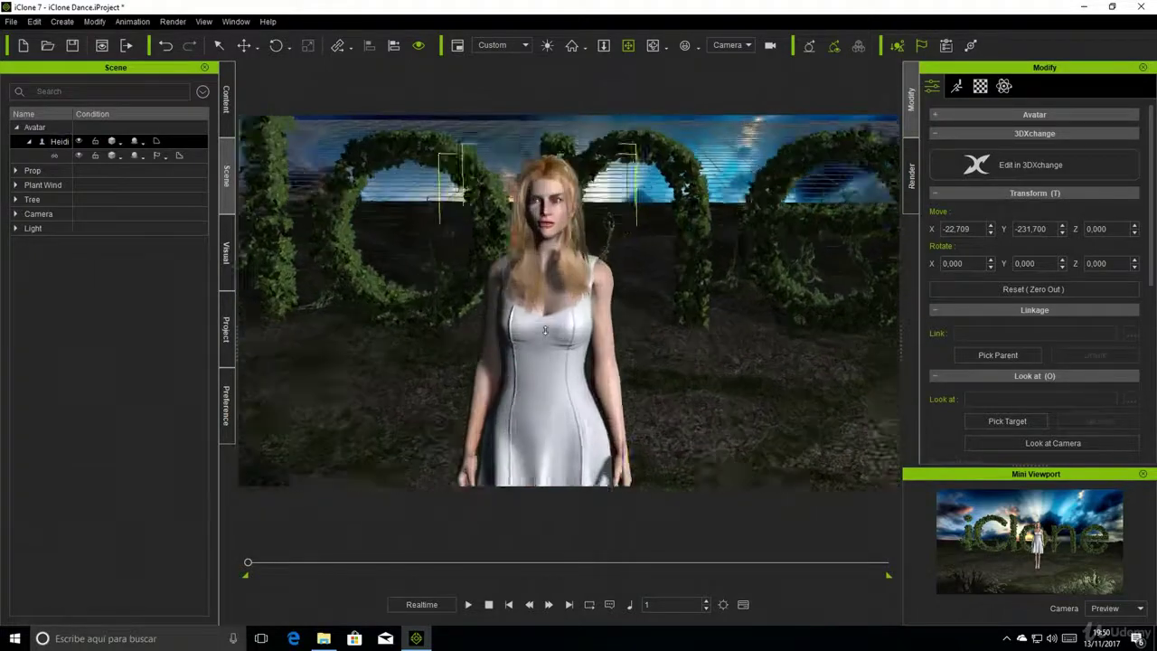
scroll(545, 331, up, 3)
right_drag(541, 331, 416, 311)
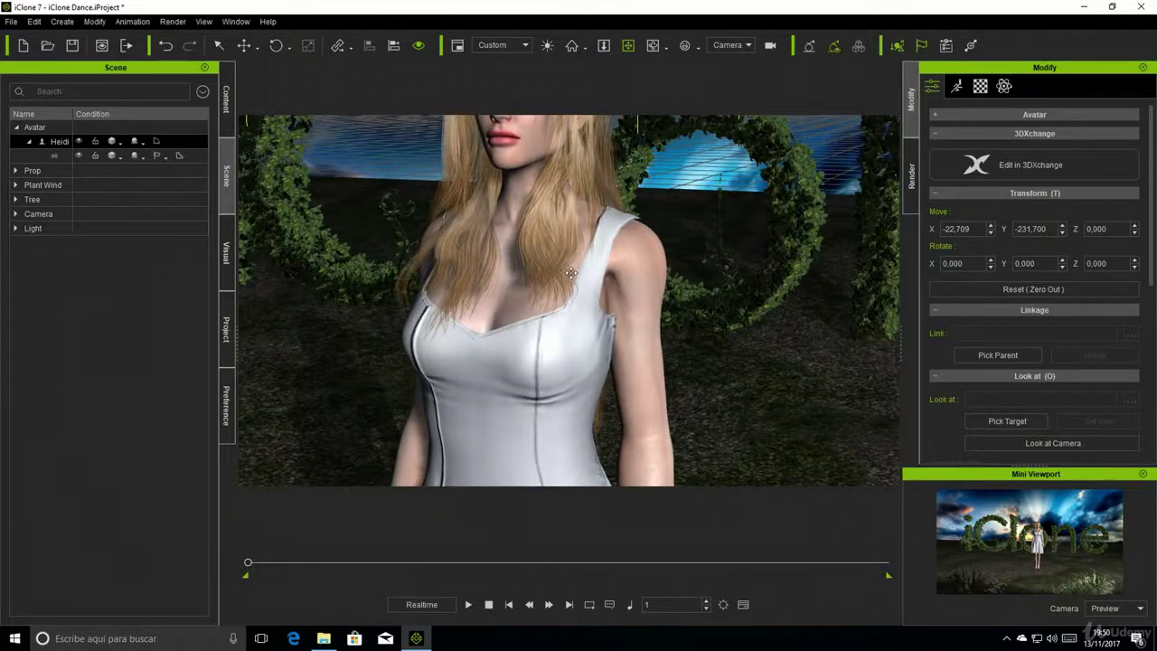
Step: Frame Heidi's head, select her Long Hair accessory, and collapse her entry
double_click(155, 145)
click(188, 159)
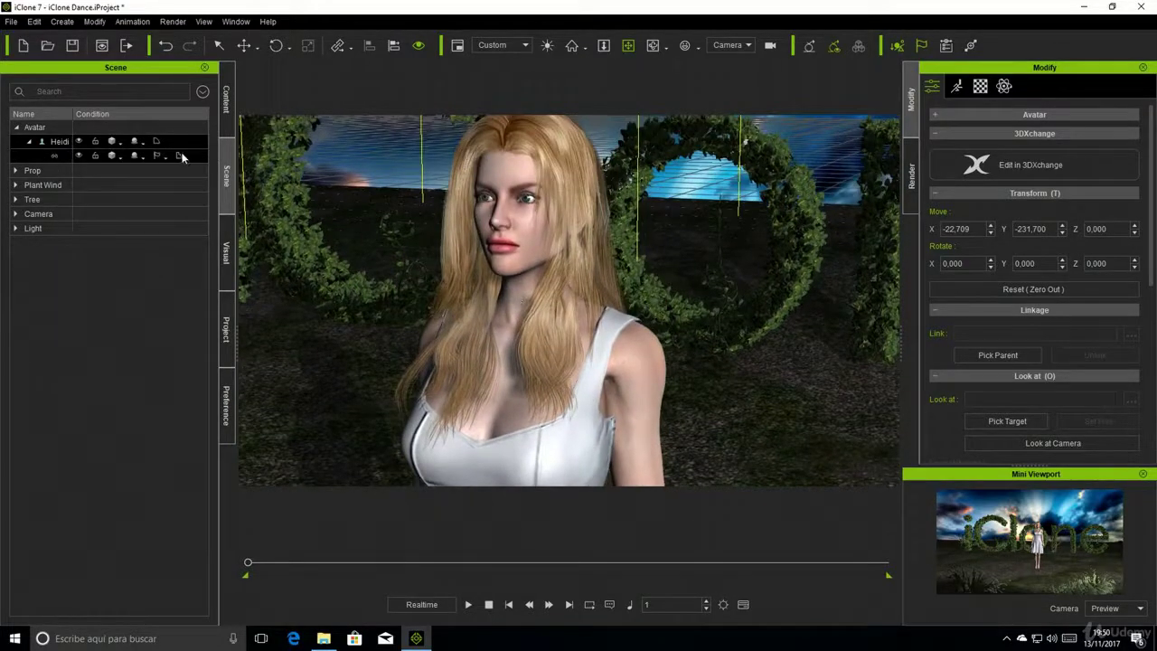
click(29, 145)
Step: Collapse Heidi and the Avatar group, expand Prop, and select the Plane
click(21, 129)
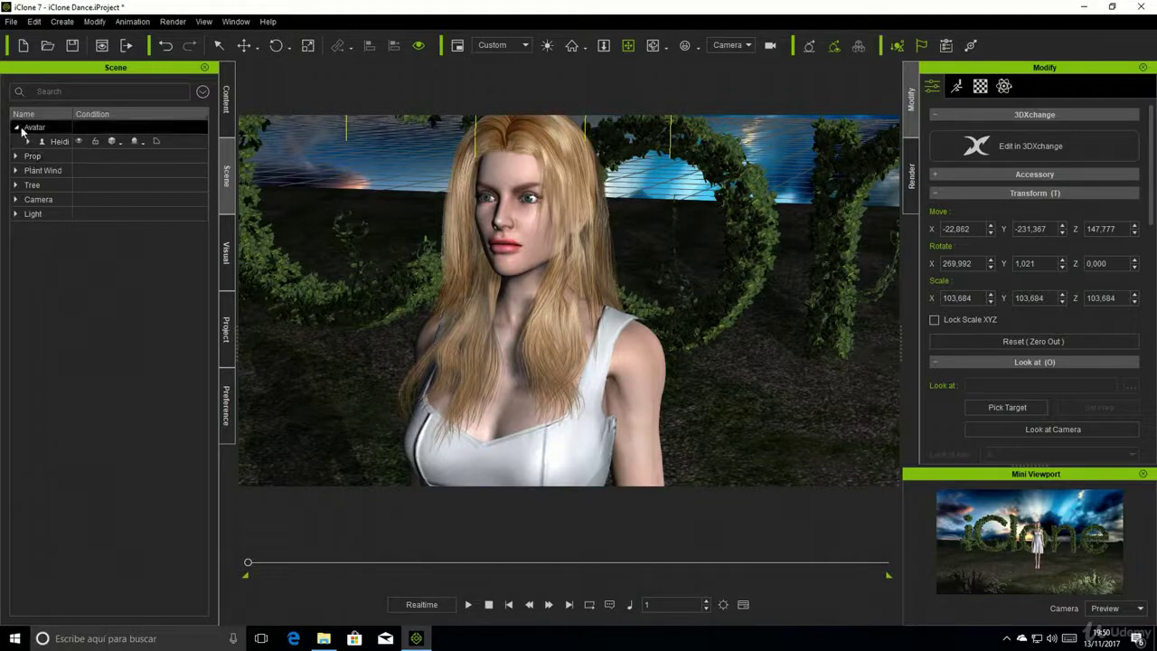
click(17, 127)
click(15, 141)
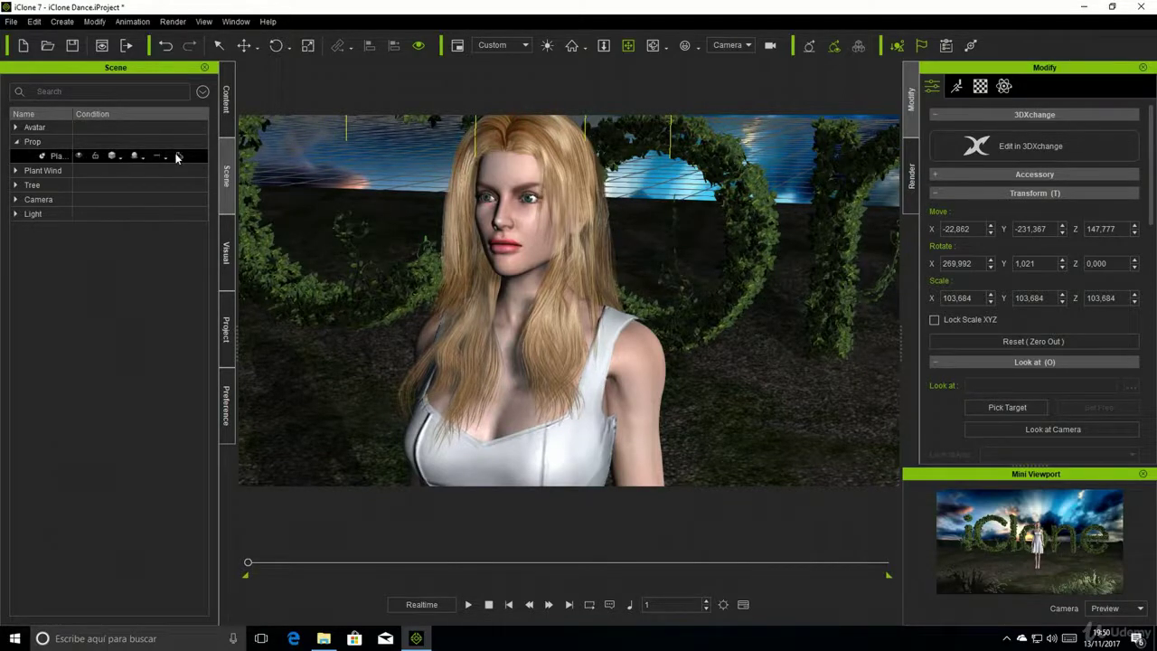
click(79, 156)
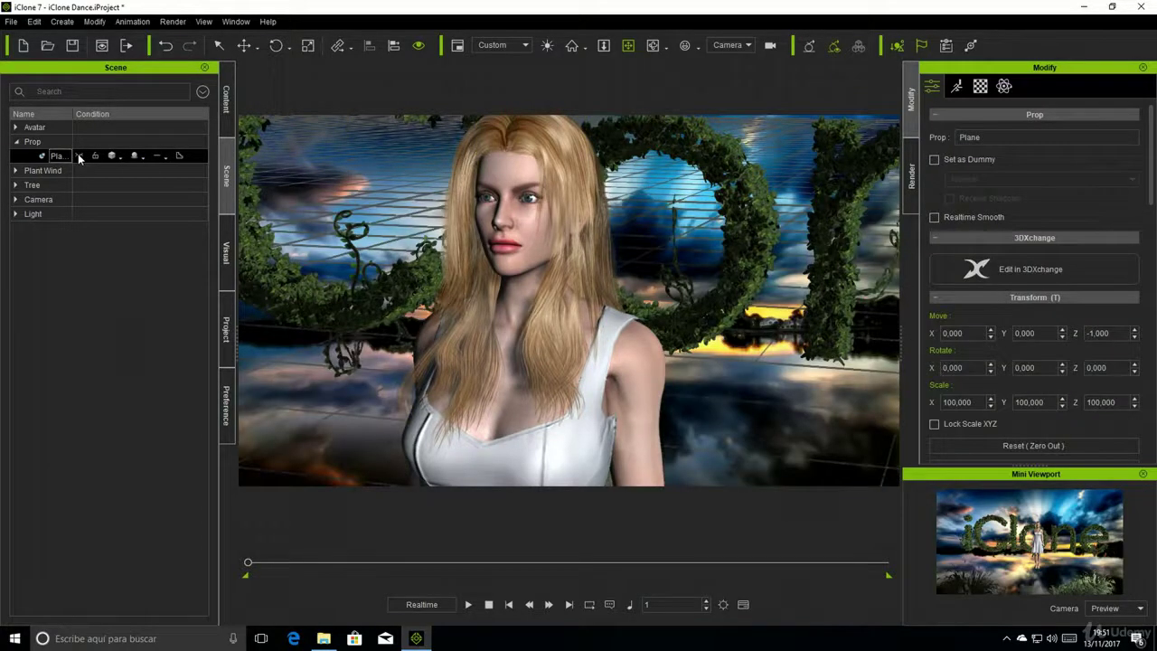
Step: Toggle the reflective Plane floor on and off, then bring up its display-mode choices
scroll(336, 316, down, 5)
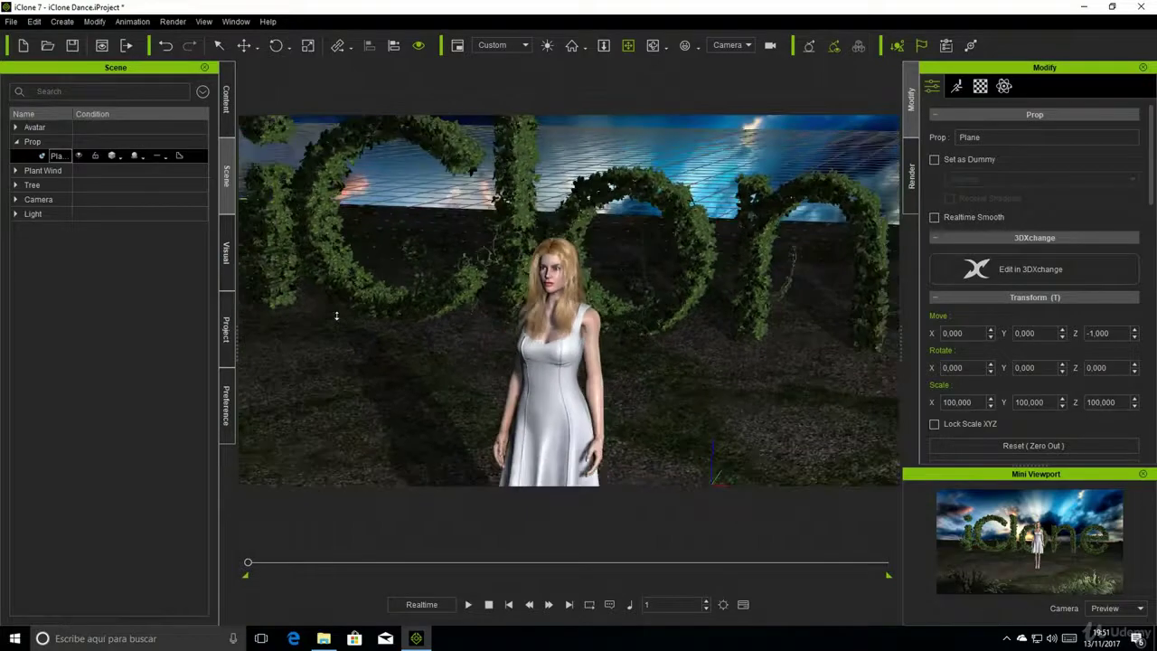
scroll(336, 315, down, 3)
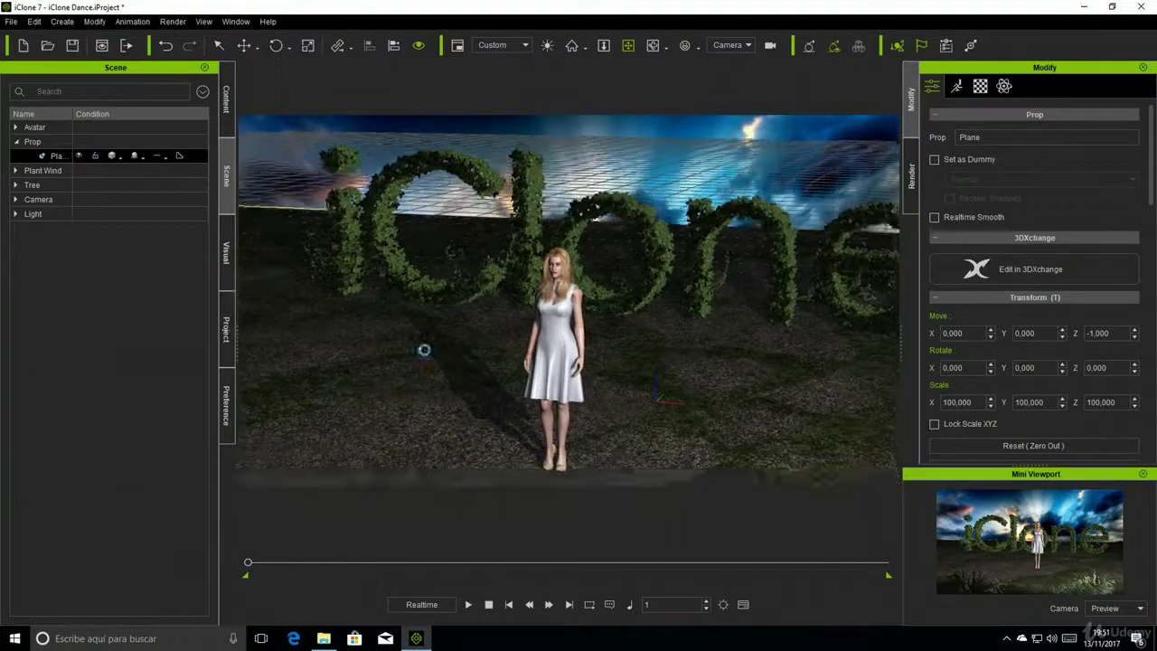
mouse_move(421, 347)
right_down()
mouse_move(417, 296)
mouse_move(424, 336)
right_up()
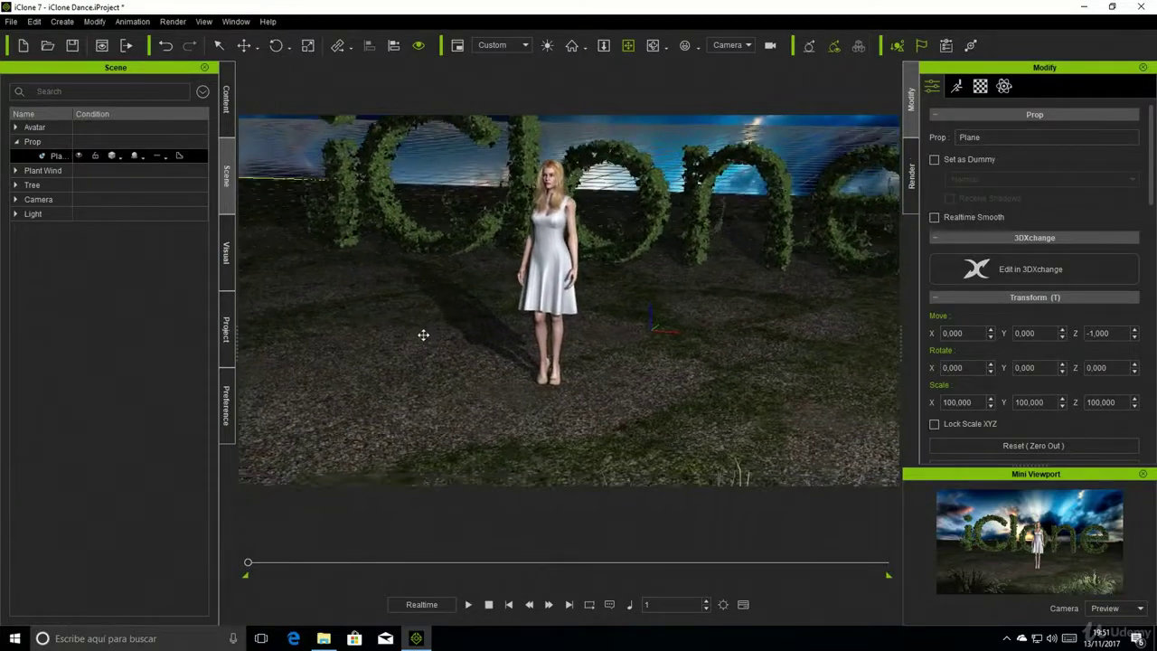
click(79, 157)
click(80, 157)
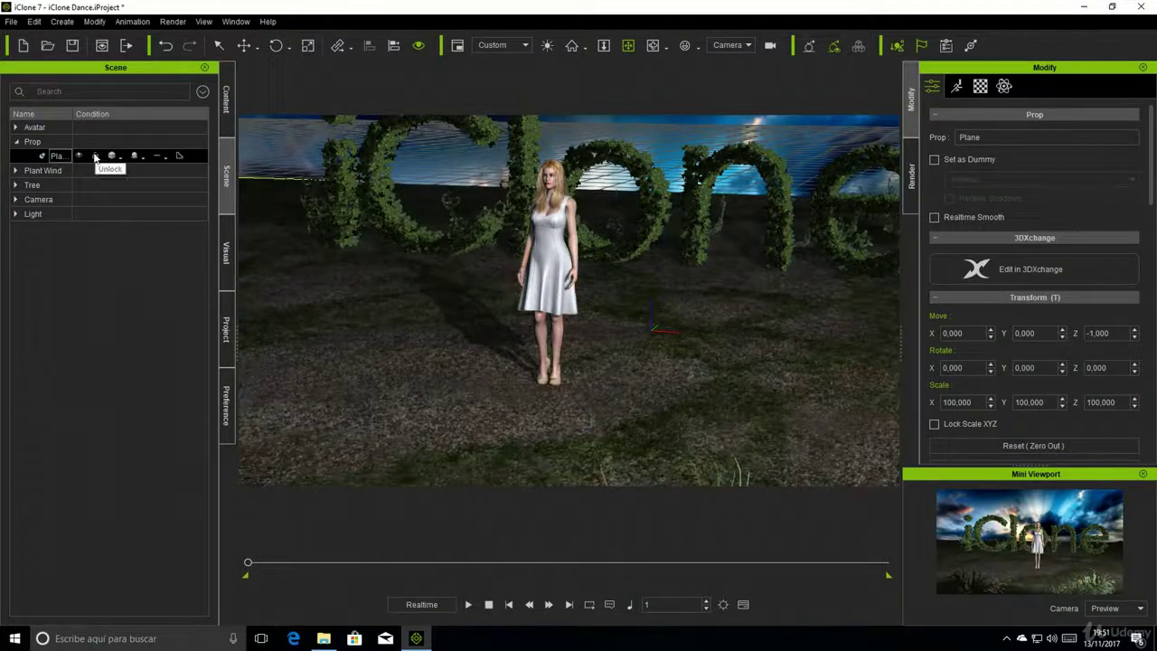
click(119, 158)
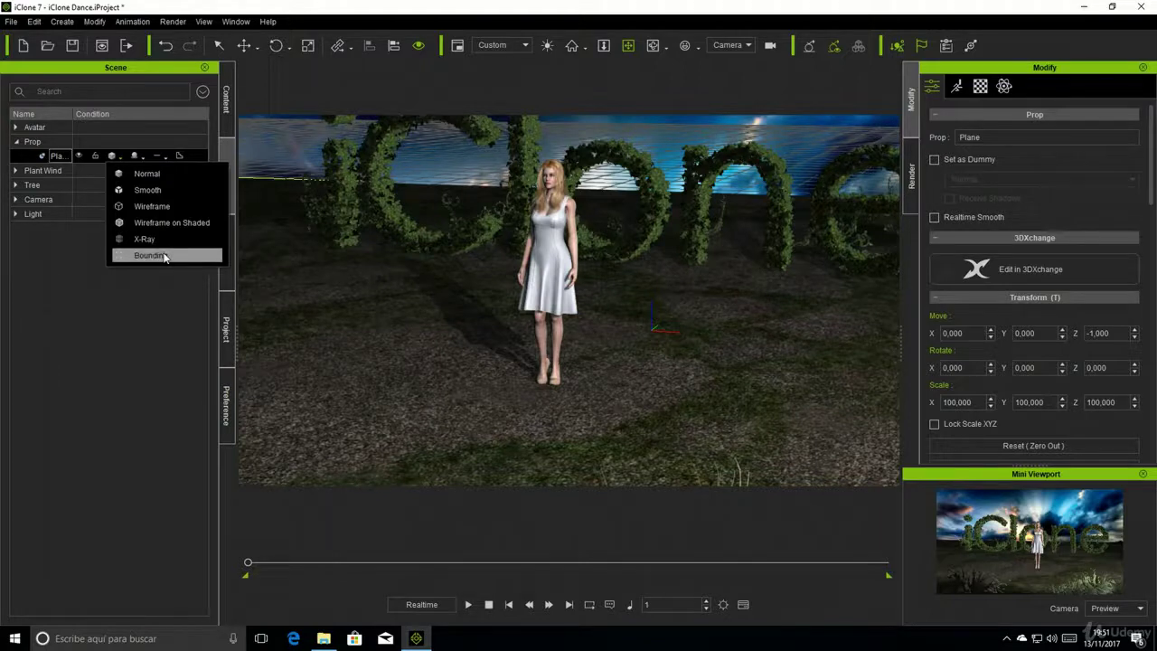
Step: Select the Wind object under Plant Wind, orbit to its emitter, then collapse Plant Wind
click(77, 258)
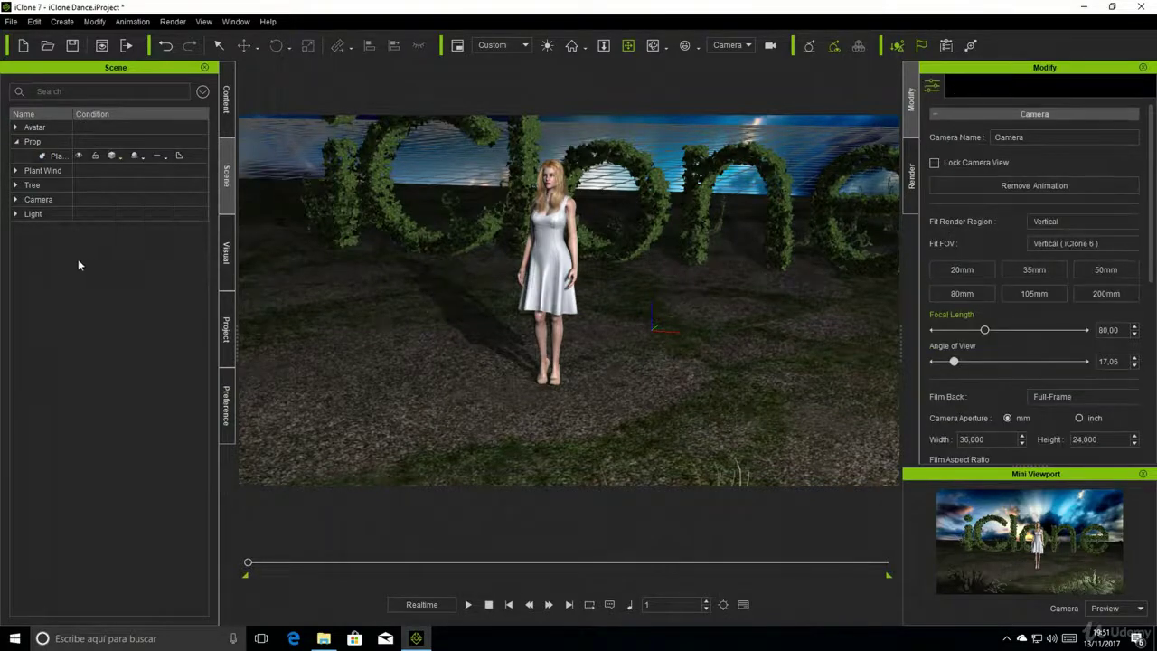
click(17, 171)
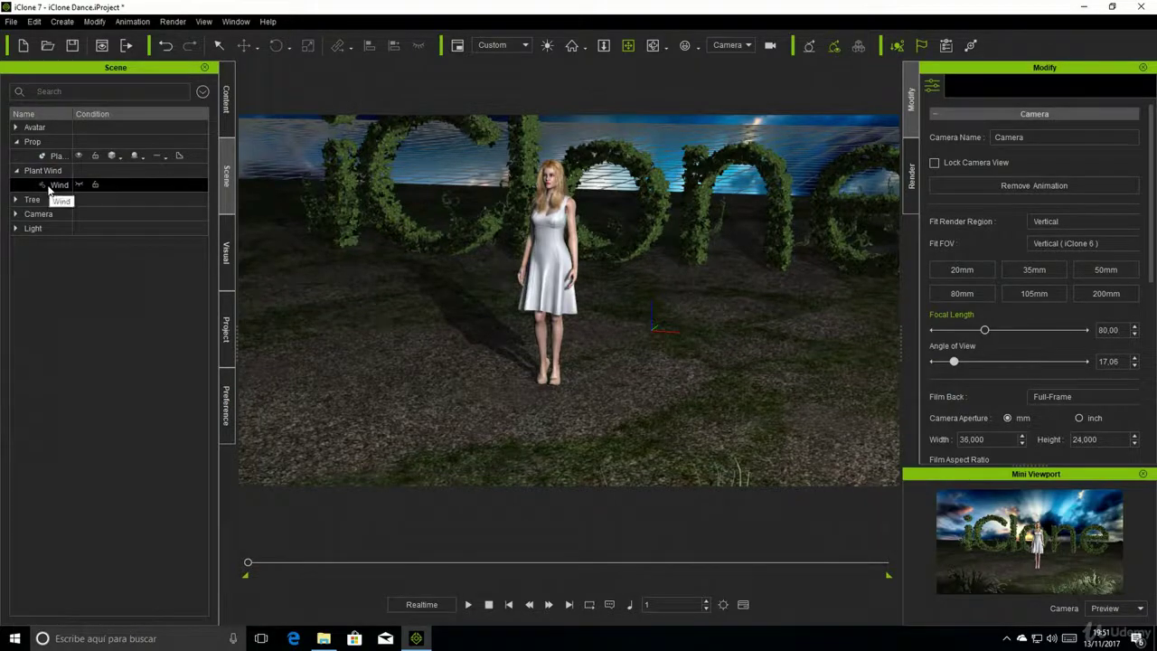
click(56, 172)
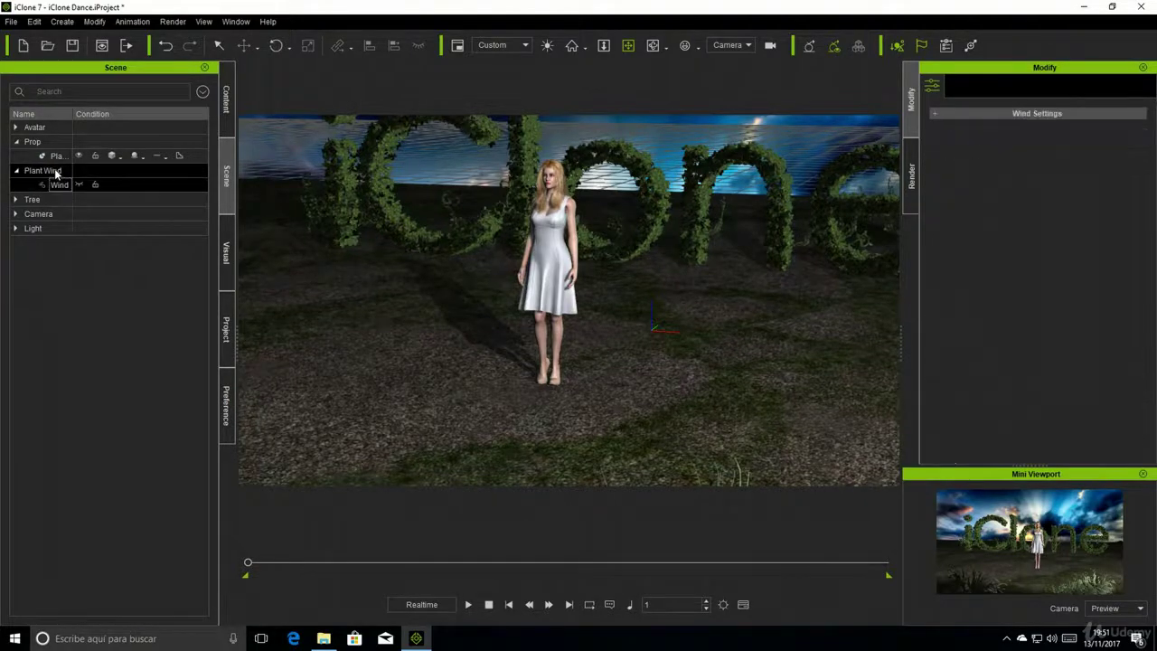
click(60, 186)
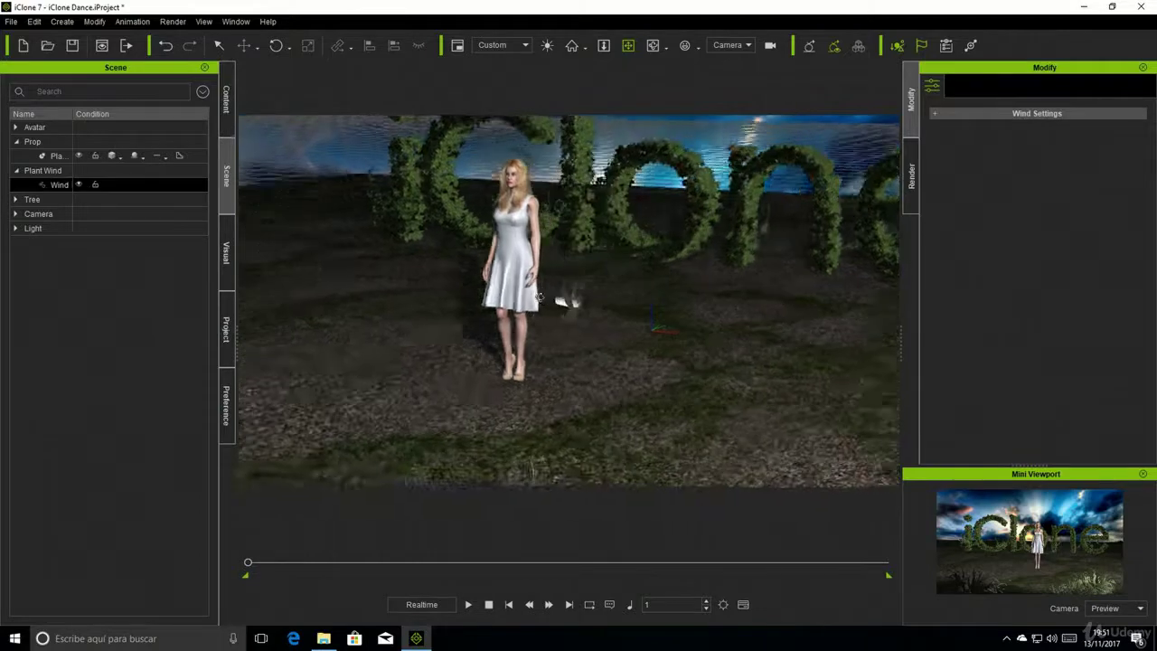
mouse_move(594, 294)
right_down()
mouse_move(569, 166)
mouse_move(516, 328)
right_up()
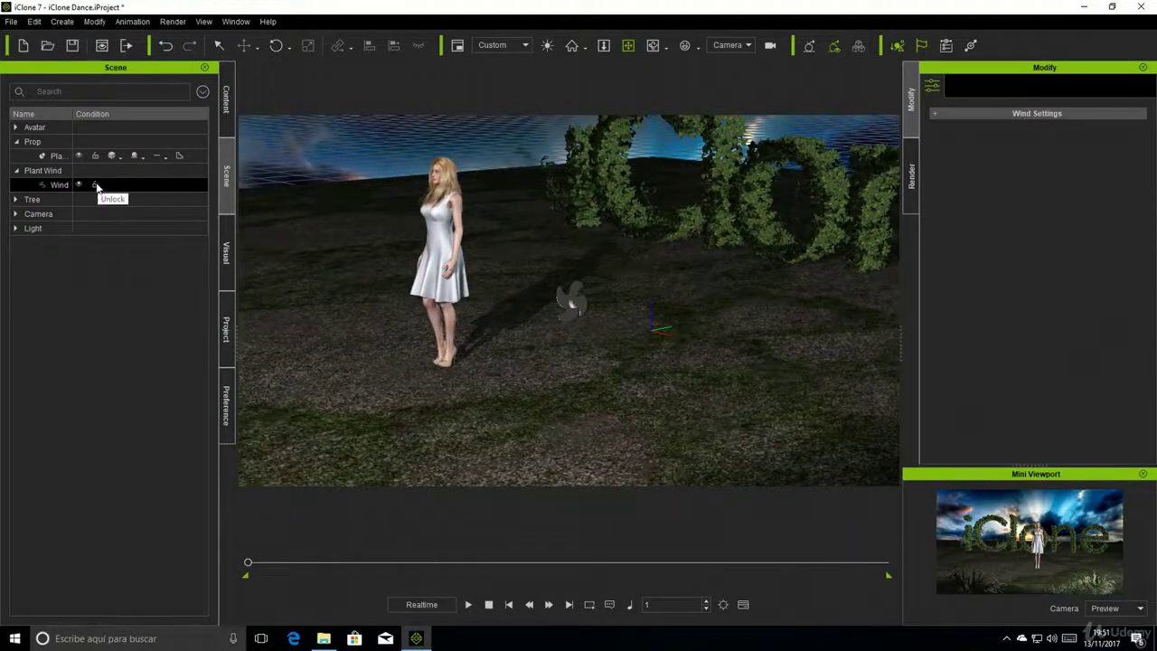
right_drag(568, 304, 395, 263)
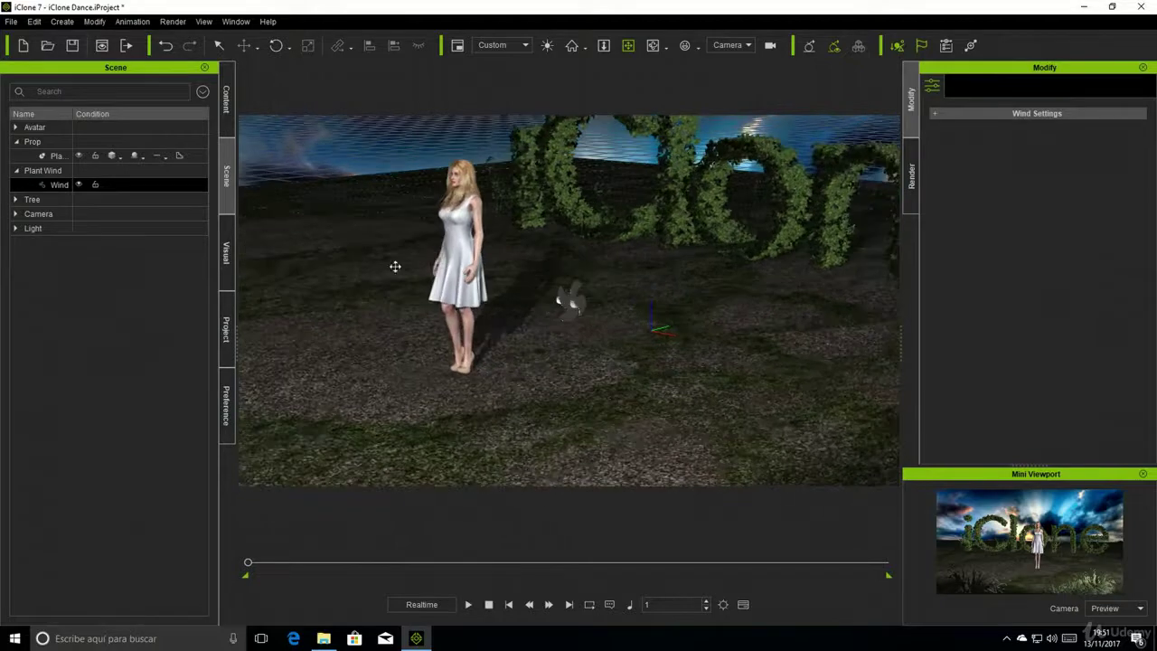
click(16, 171)
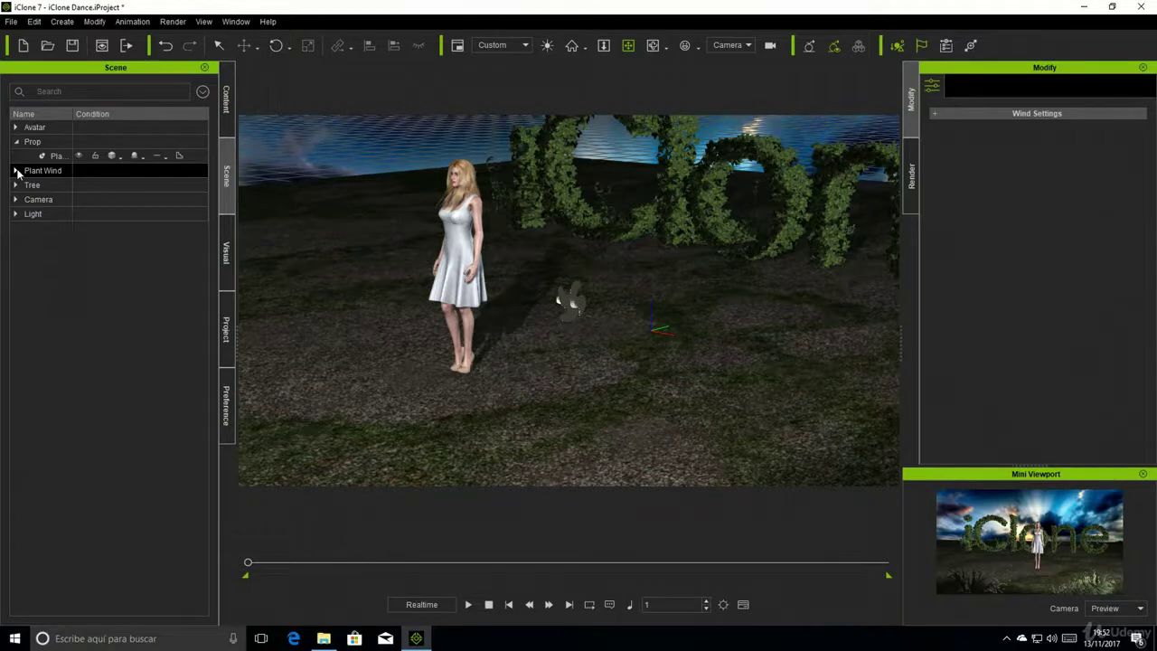
Step: Select the first tree, then the scene Camera, showing Focal Length 80.00
click(16, 185)
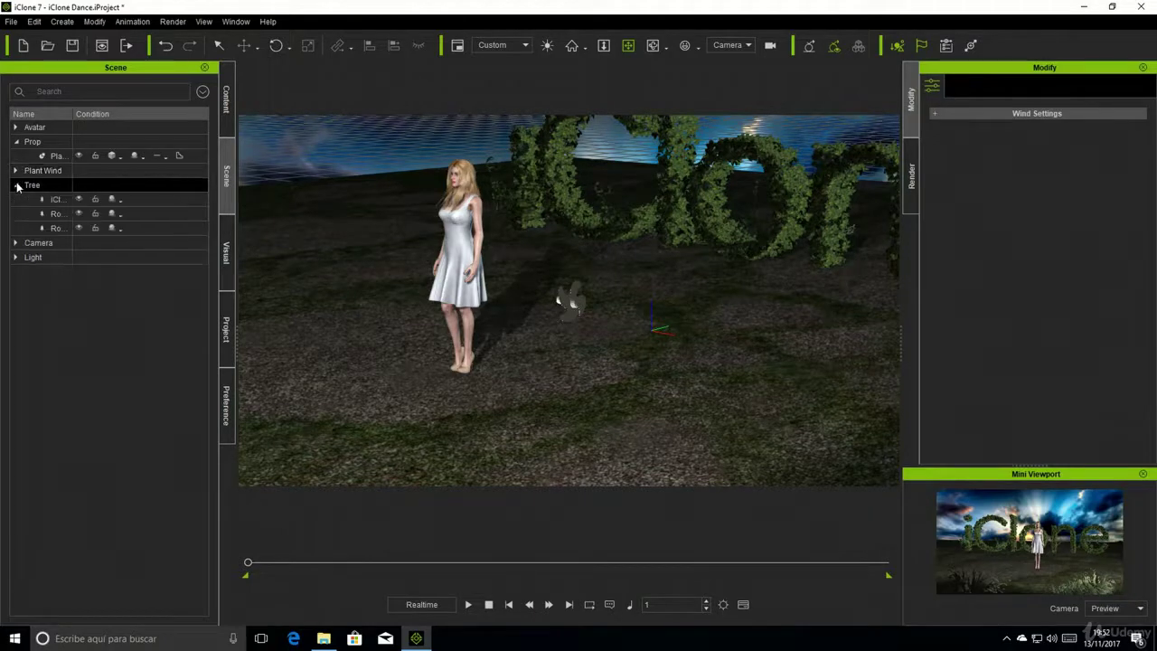
click(79, 203)
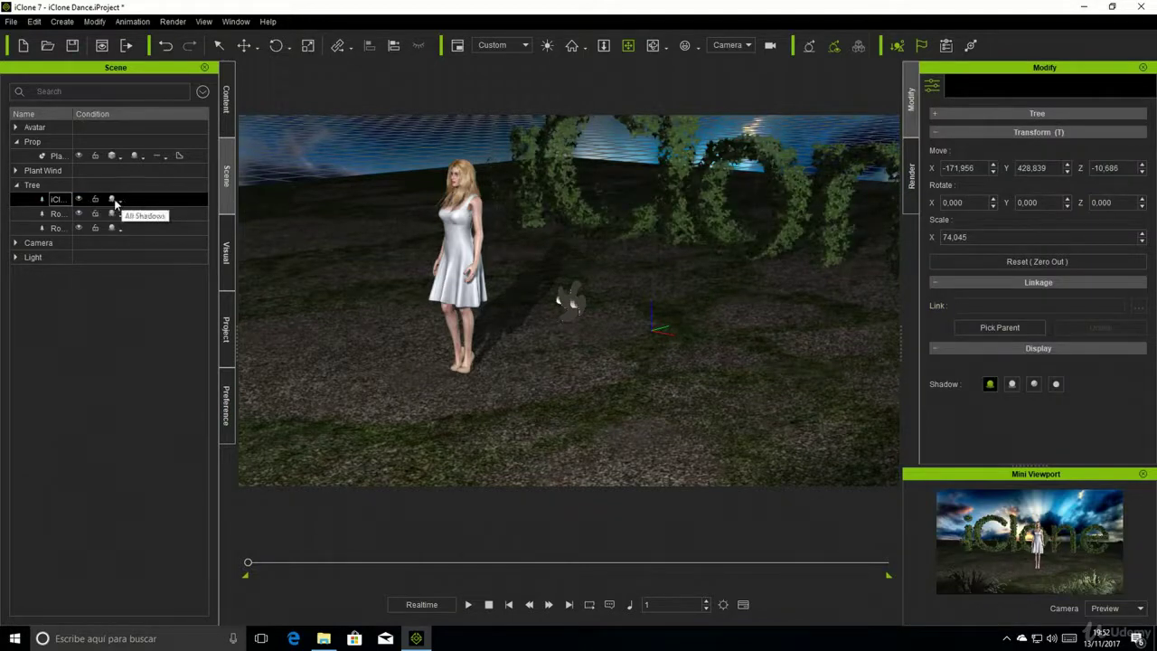
click(16, 242)
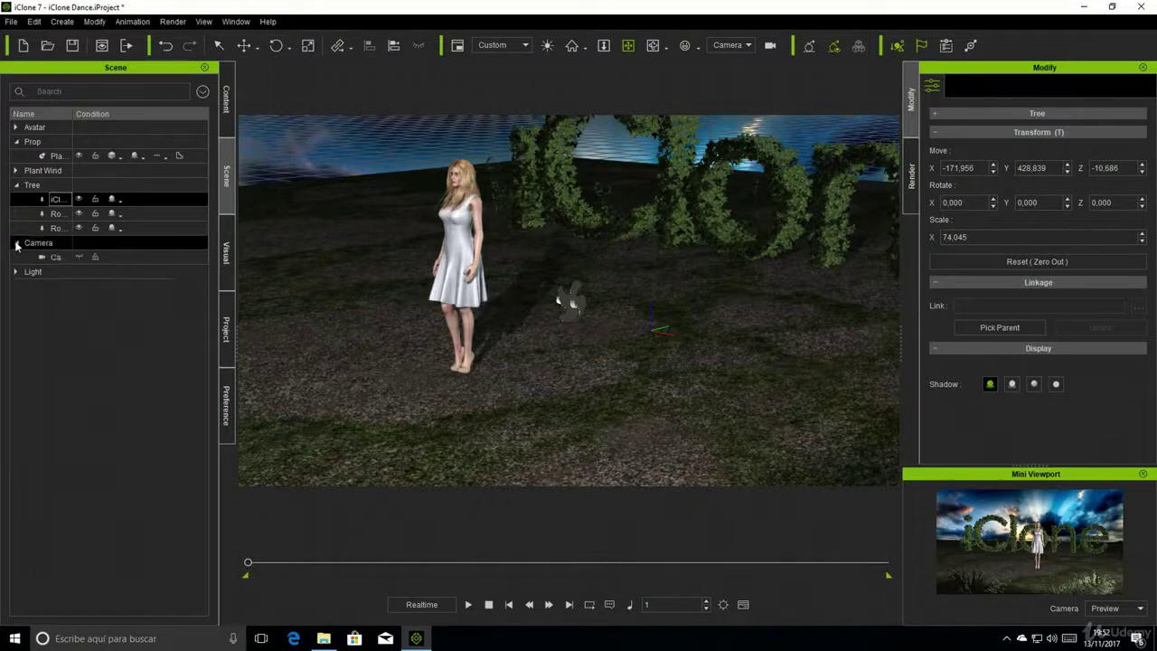
click(80, 255)
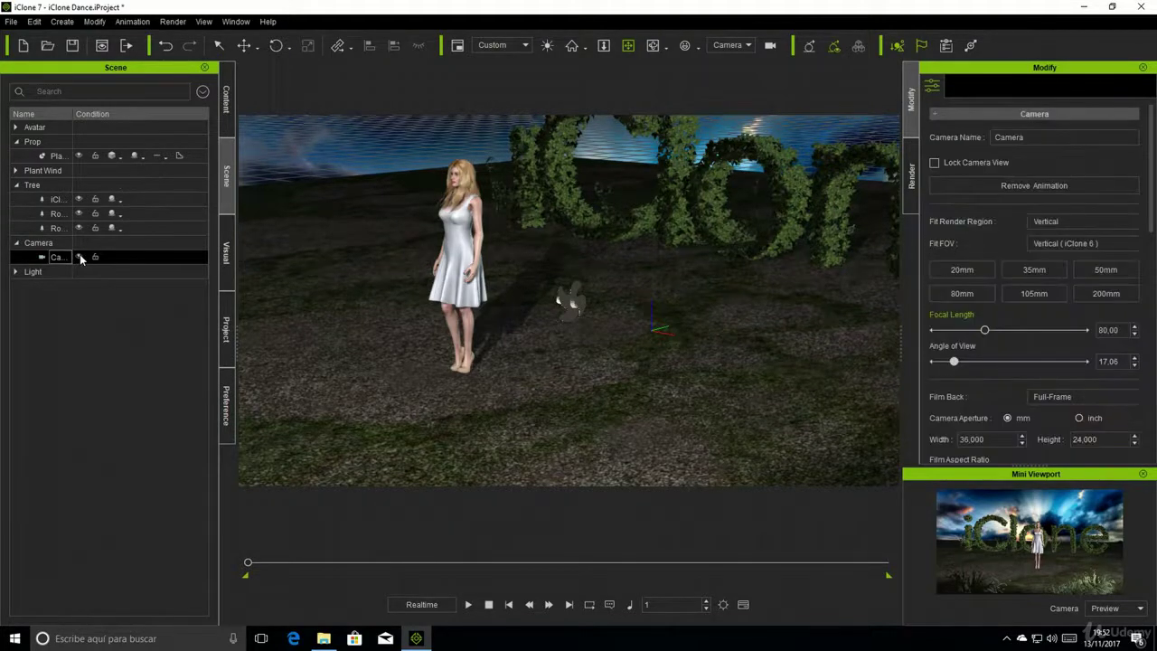
Step: Zoom and swing the camera in close to the woman between the hedge letters
scroll(375, 298, down, 5)
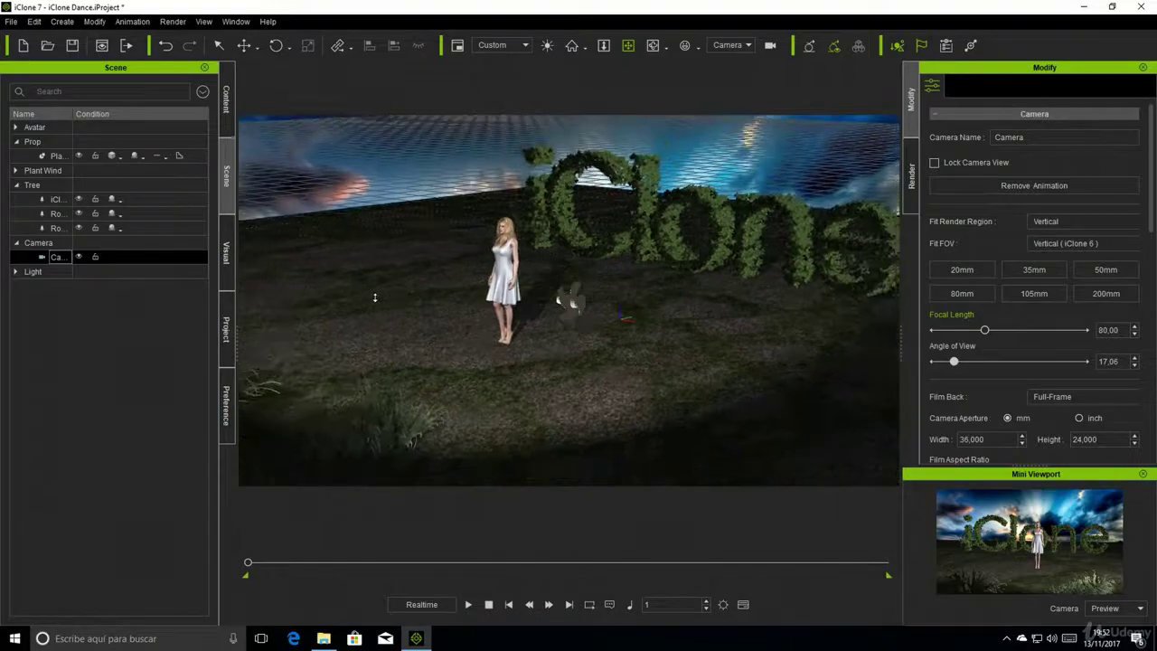
scroll(375, 299, up, 5)
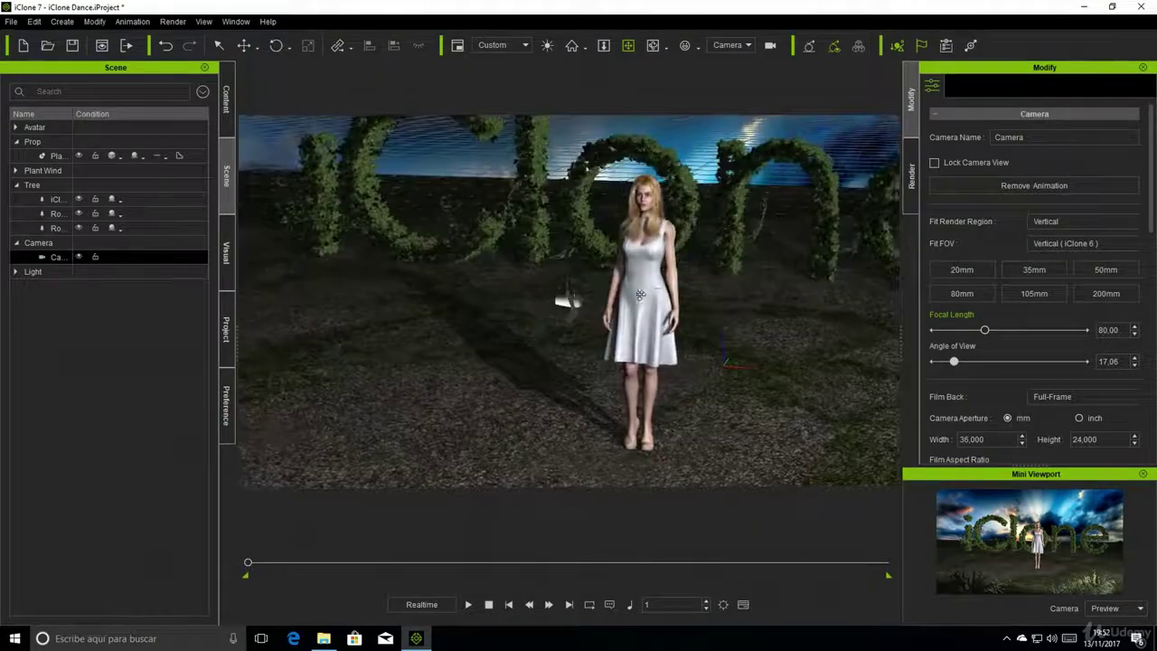
middle_drag(641, 294, 486, 341)
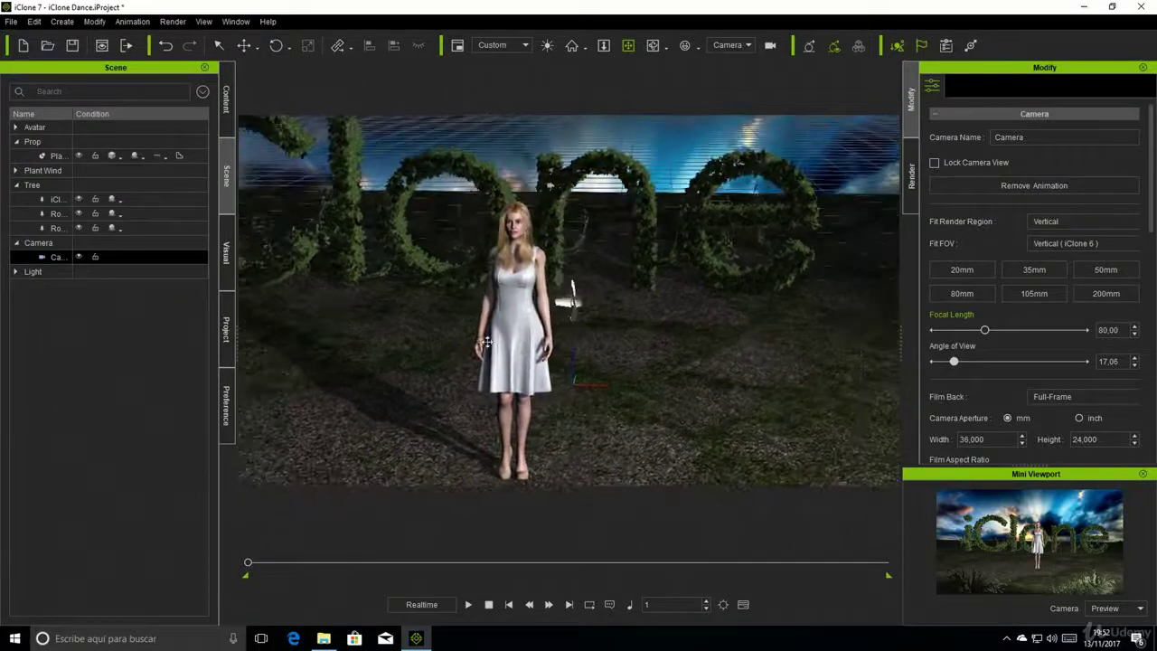
scroll(487, 342, up, 5)
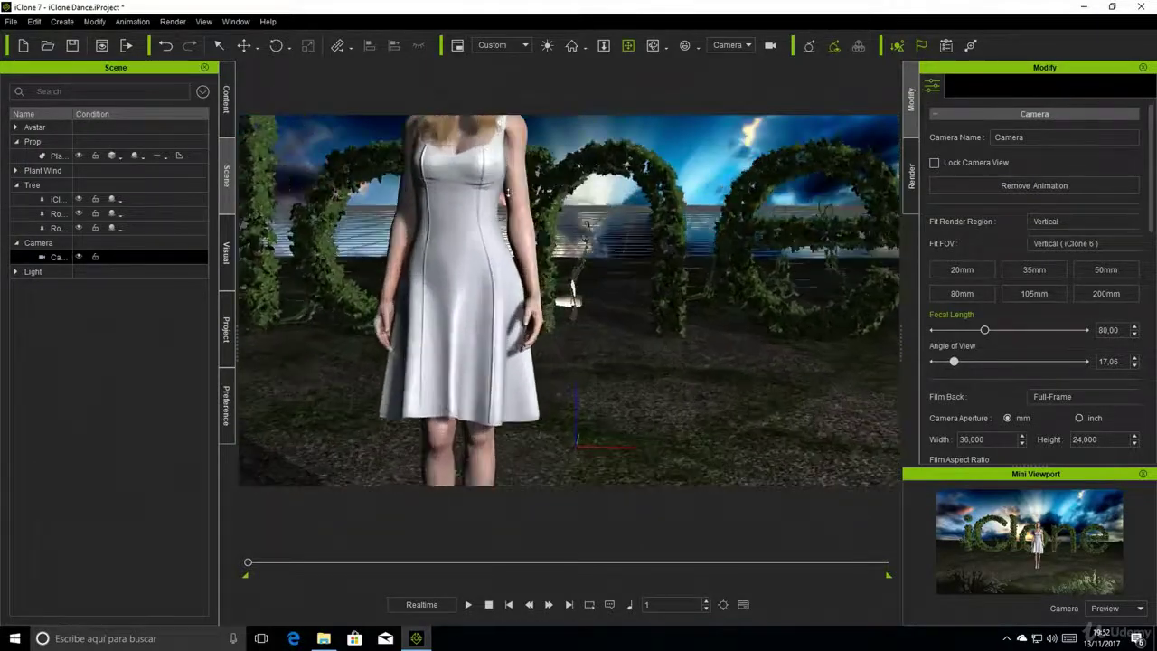
Step: Set the main view to the Preview camera and the Mini Viewport to Camera
scroll(509, 192, down, 5)
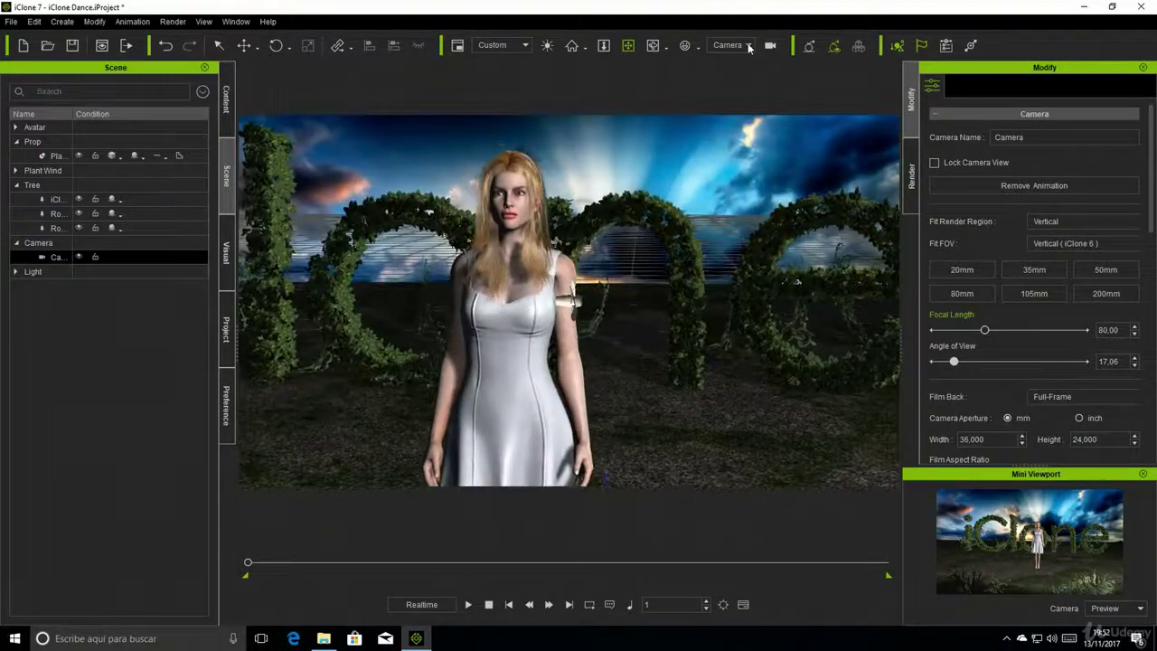
click(748, 48)
click(732, 58)
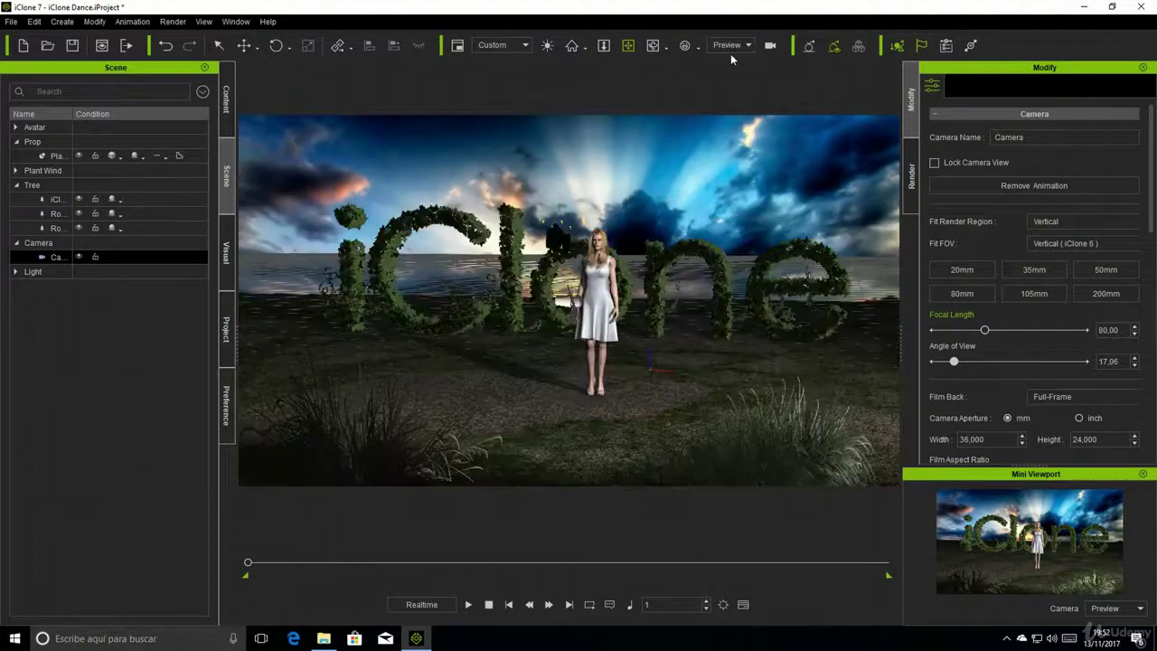
click(1142, 612)
click(1112, 630)
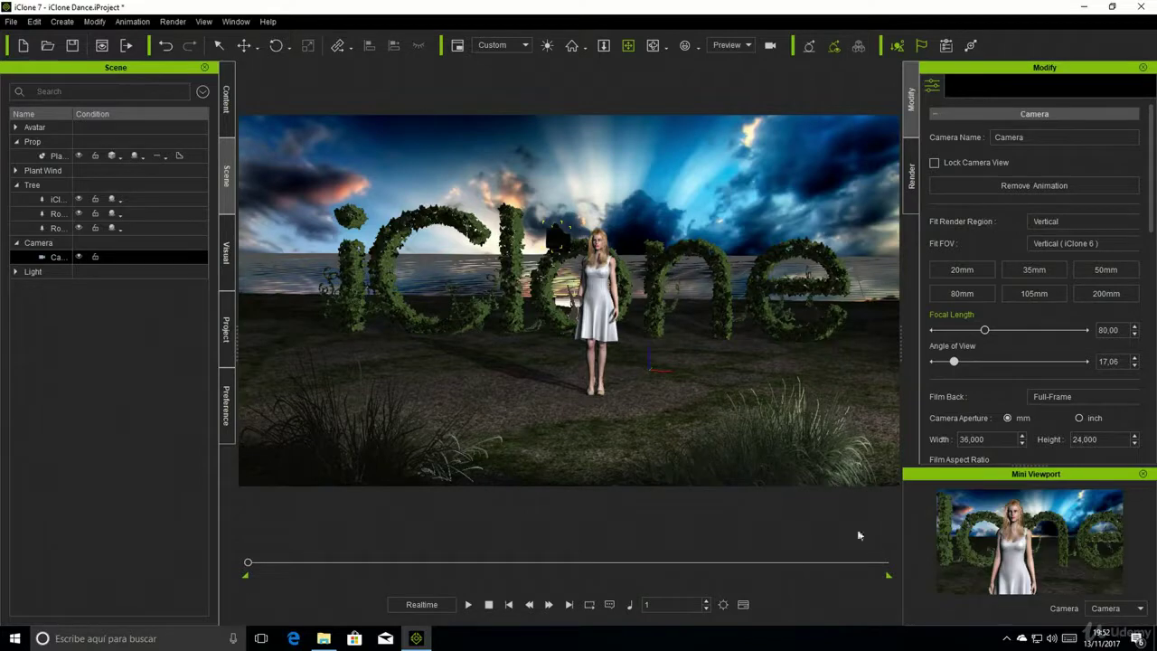
Step: Pan and orbit the Preview view to centre the woman against the hedge letters
middle_drag(606, 303, 790, 331)
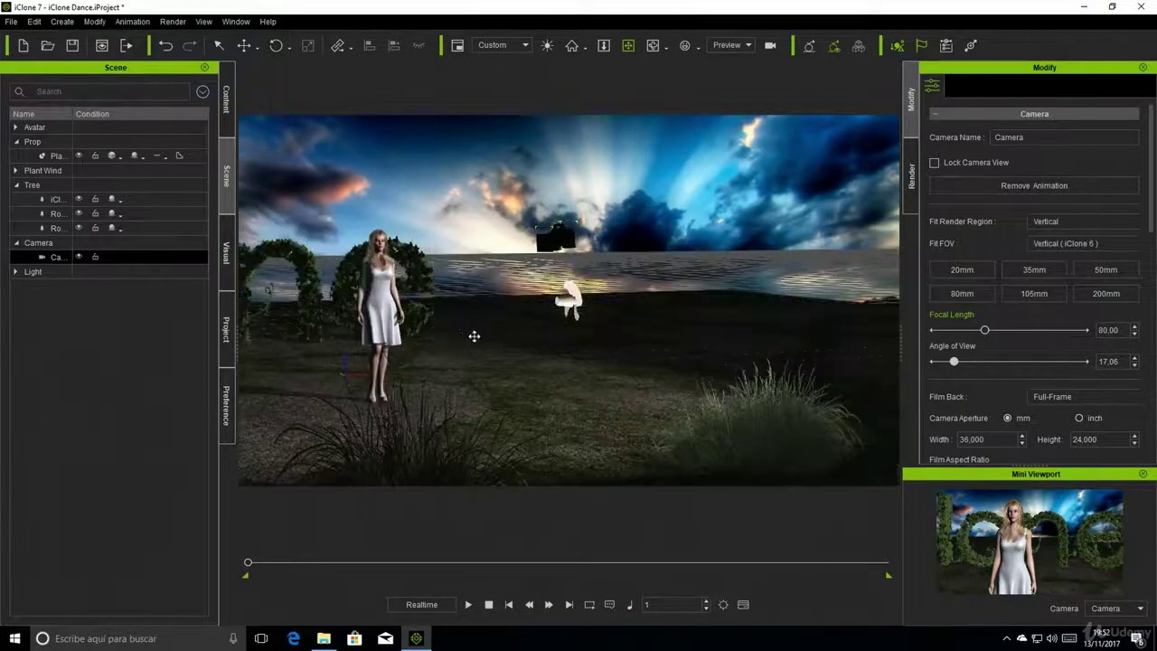
right_drag(493, 339, 563, 377)
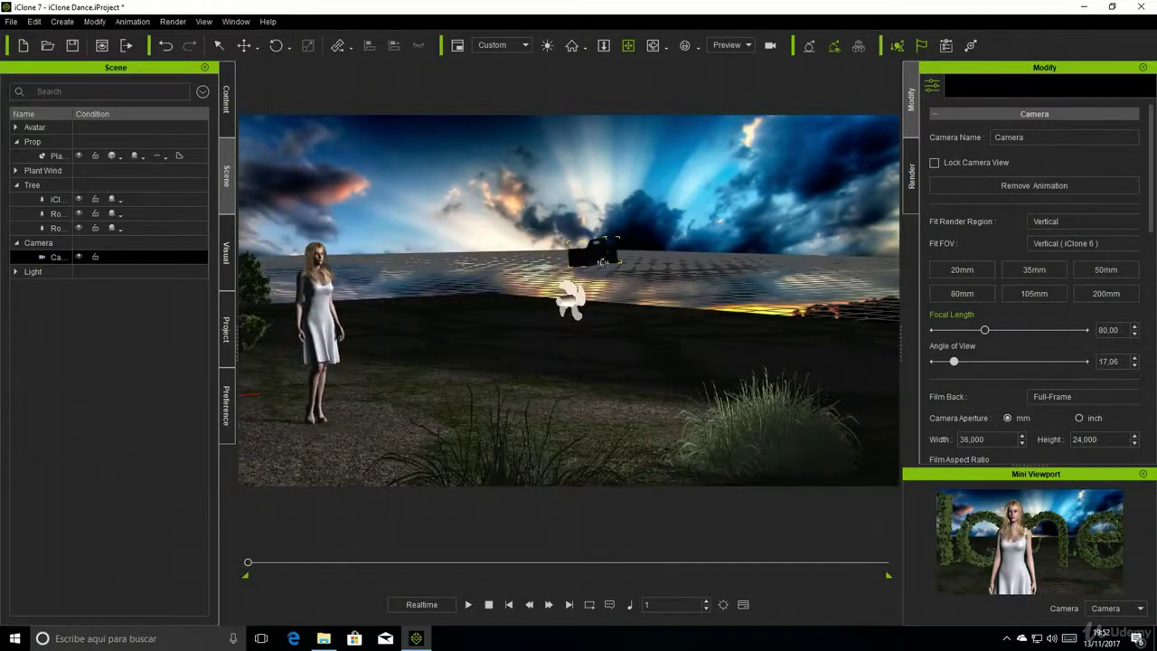
right_drag(601, 261, 403, 280)
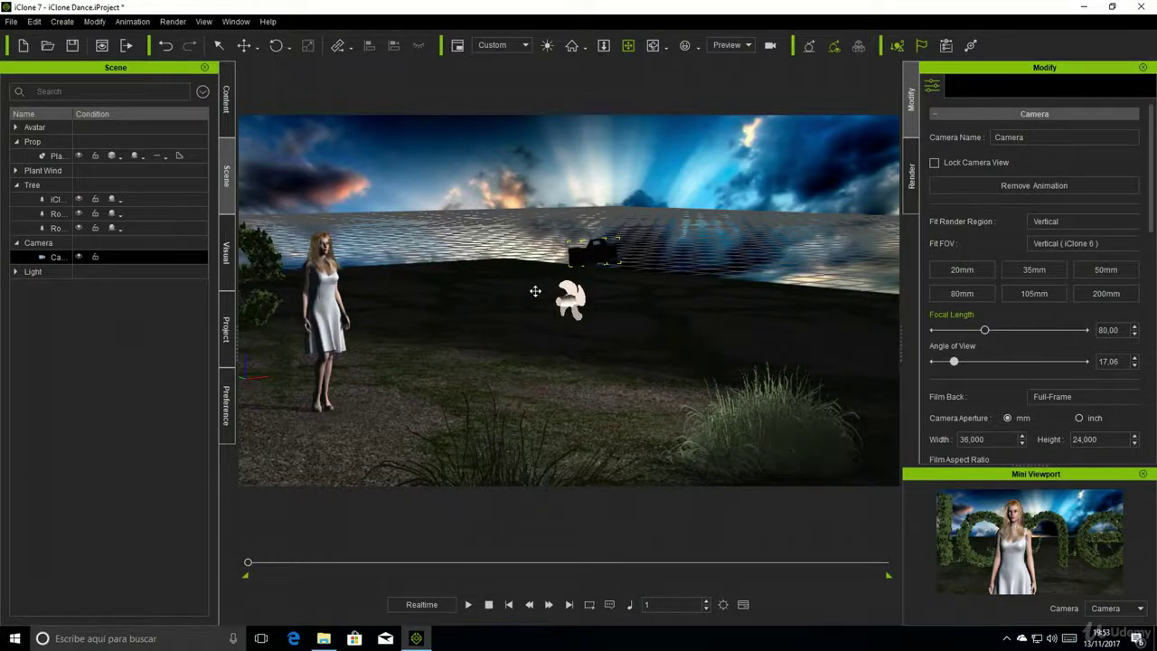
right_drag(543, 269, 446, 264)
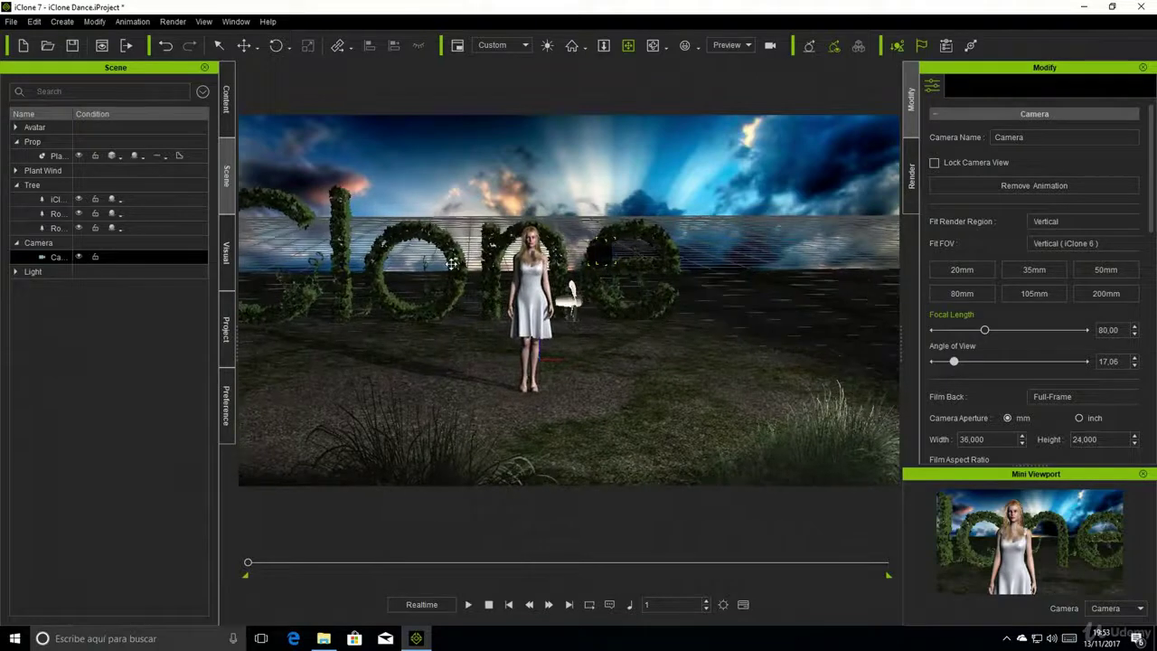
mouse_move(491, 280)
right_down()
mouse_move(496, 293)
mouse_move(493, 267)
right_up()
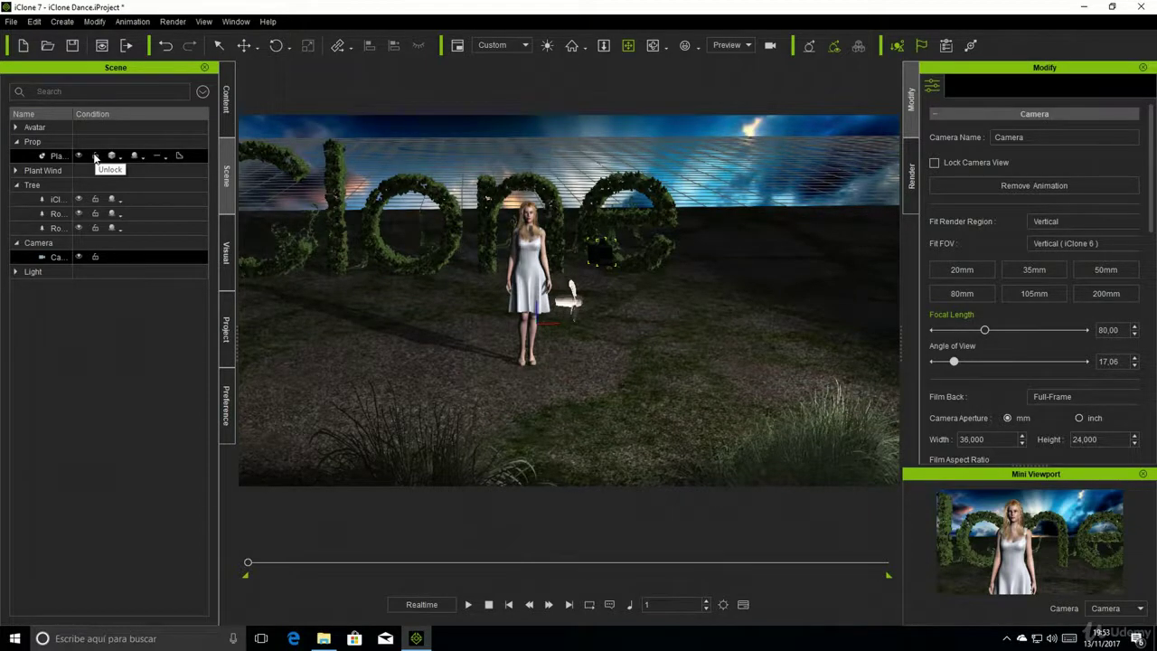
Step: Expand the Light group to list the Key, Rim and Sp lights and select Key
click(419, 272)
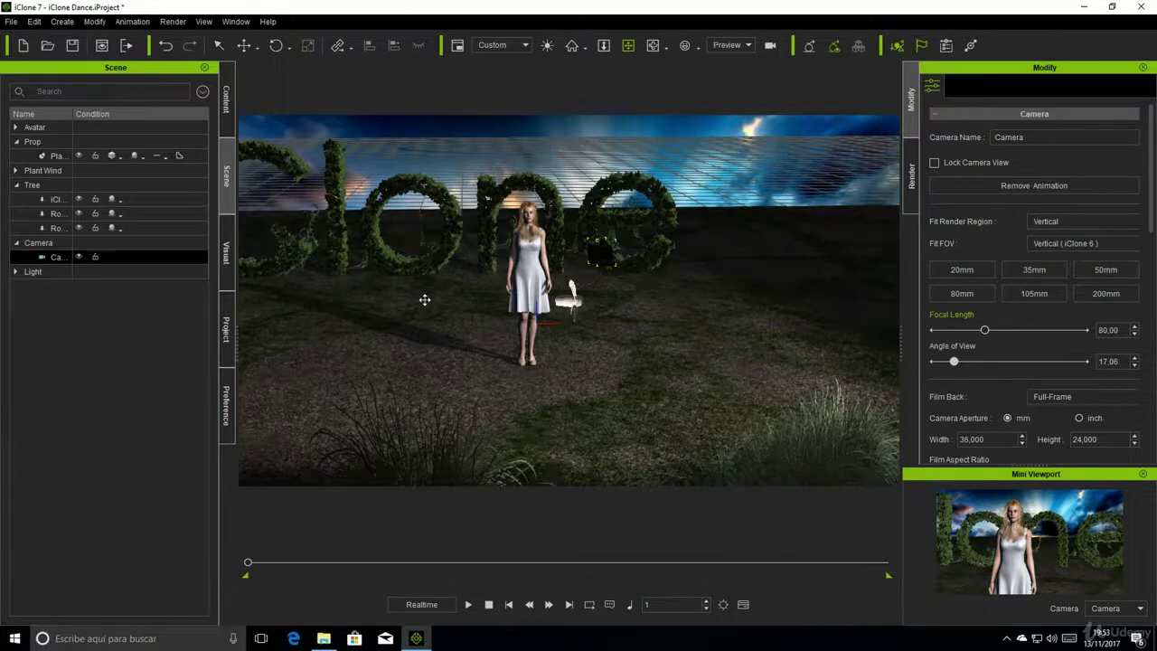
click(24, 275)
click(16, 275)
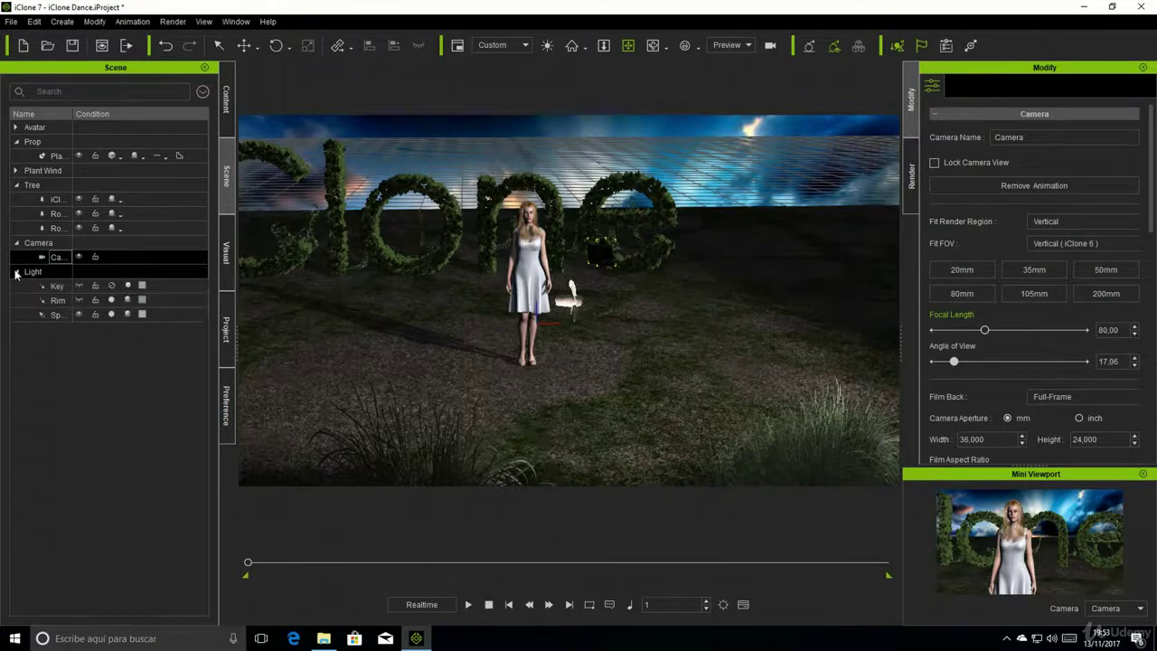
click(84, 287)
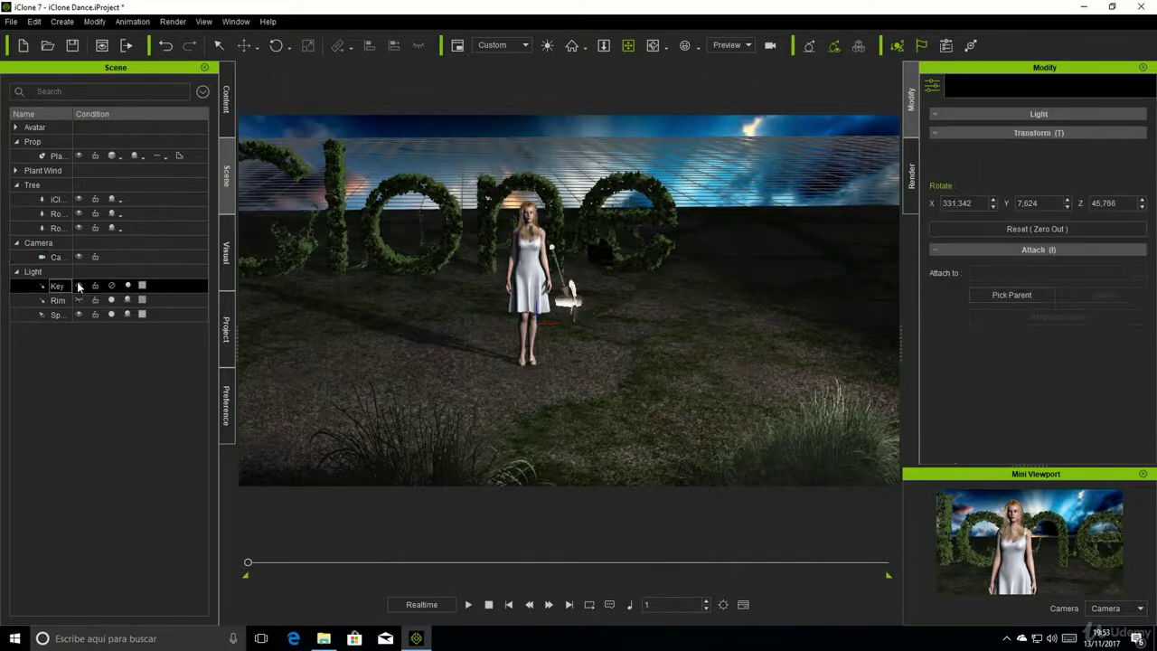
Step: Switch the Key light on, then off again, and show its light settings
ctrl+click(80, 302)
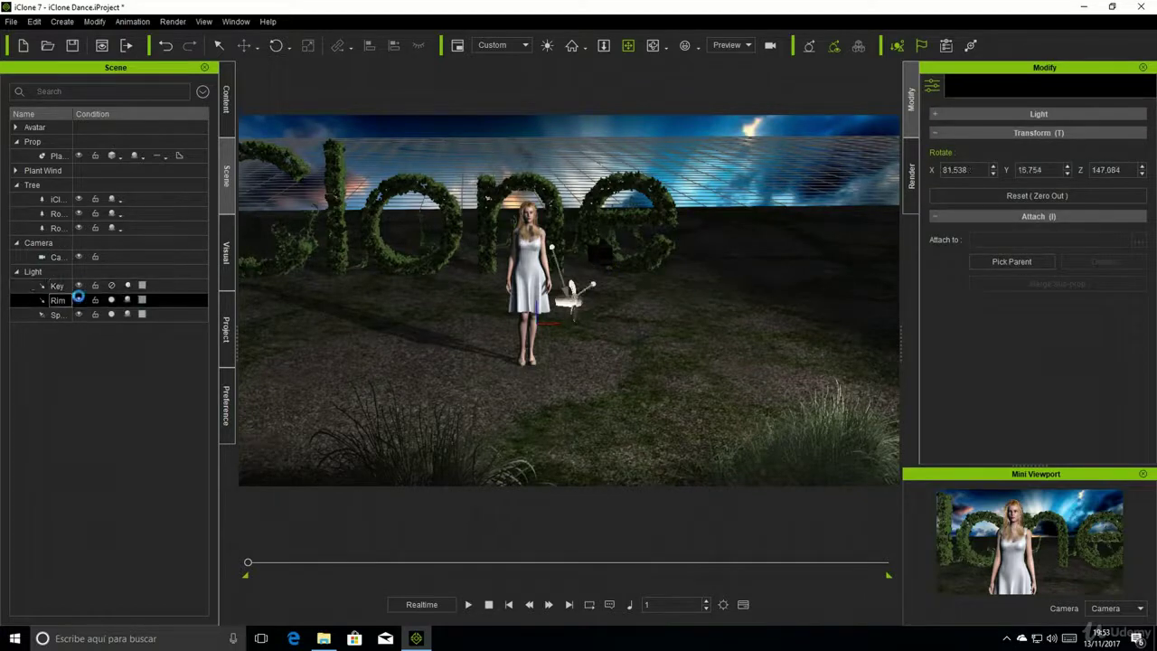
click(109, 287)
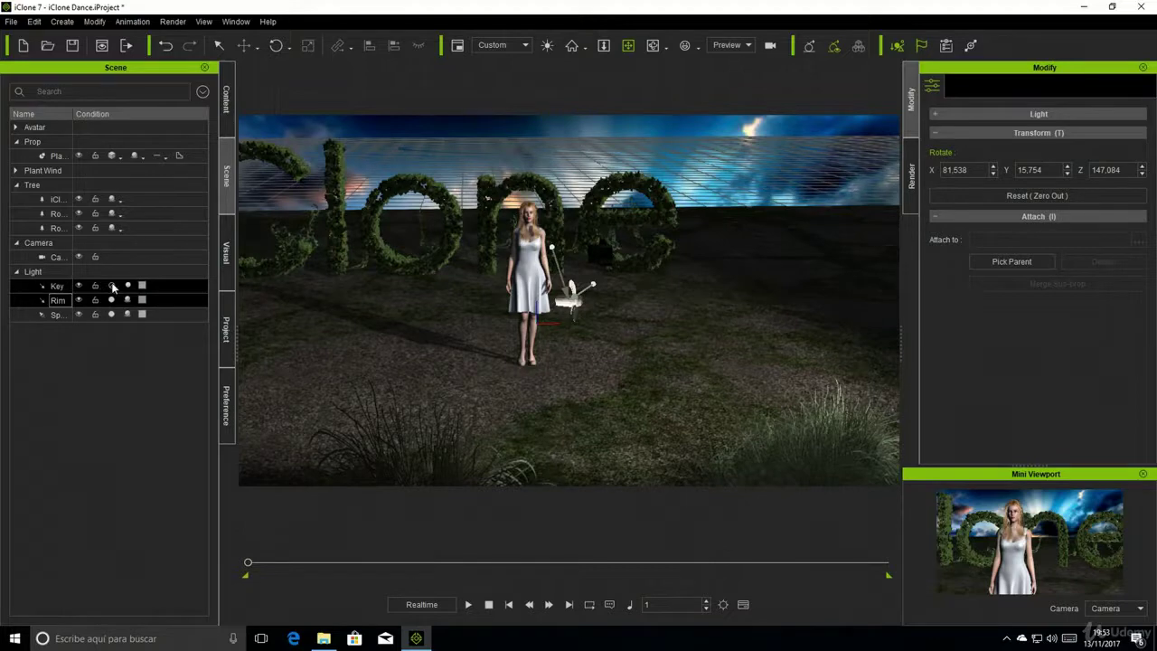
click(112, 287)
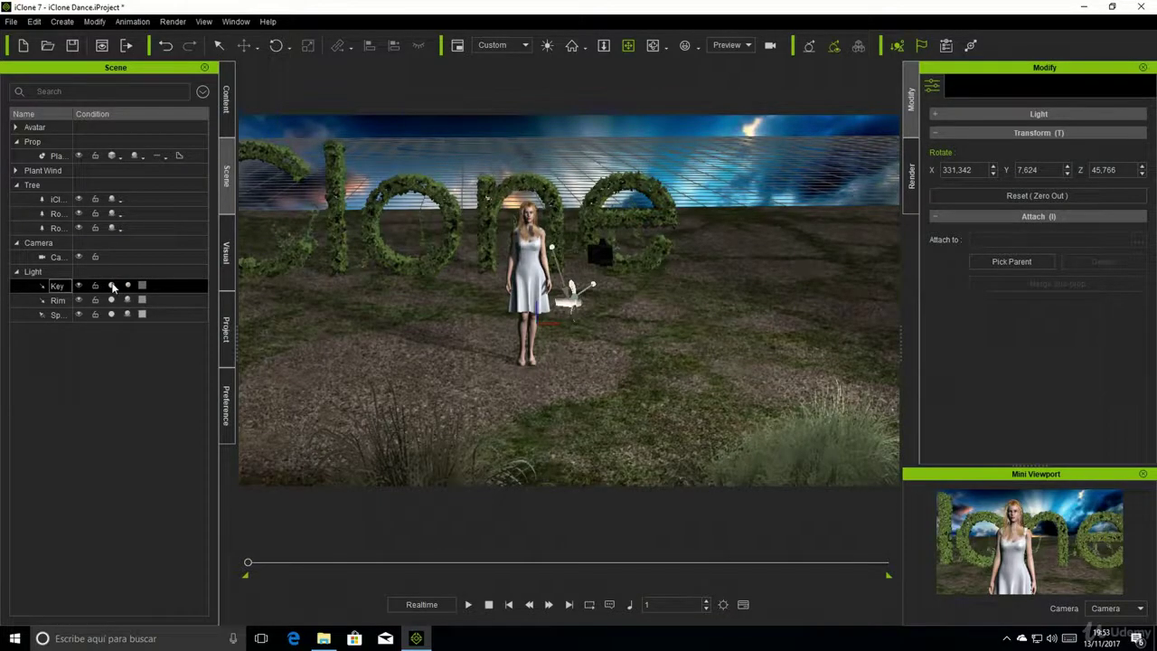
click(112, 286)
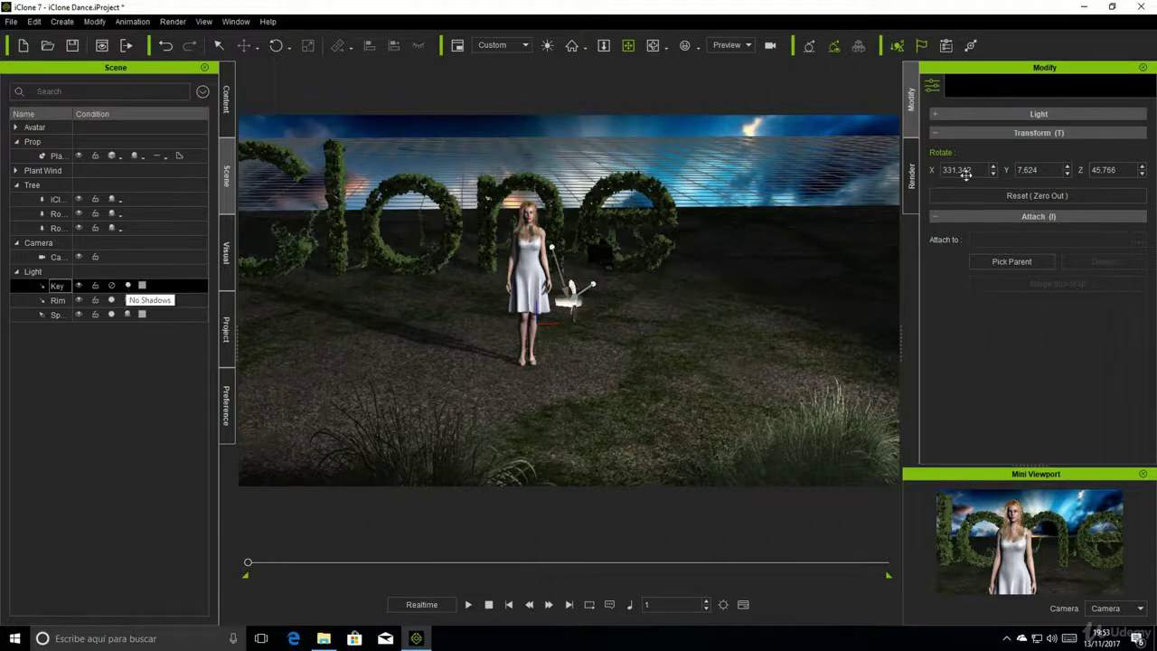
click(936, 114)
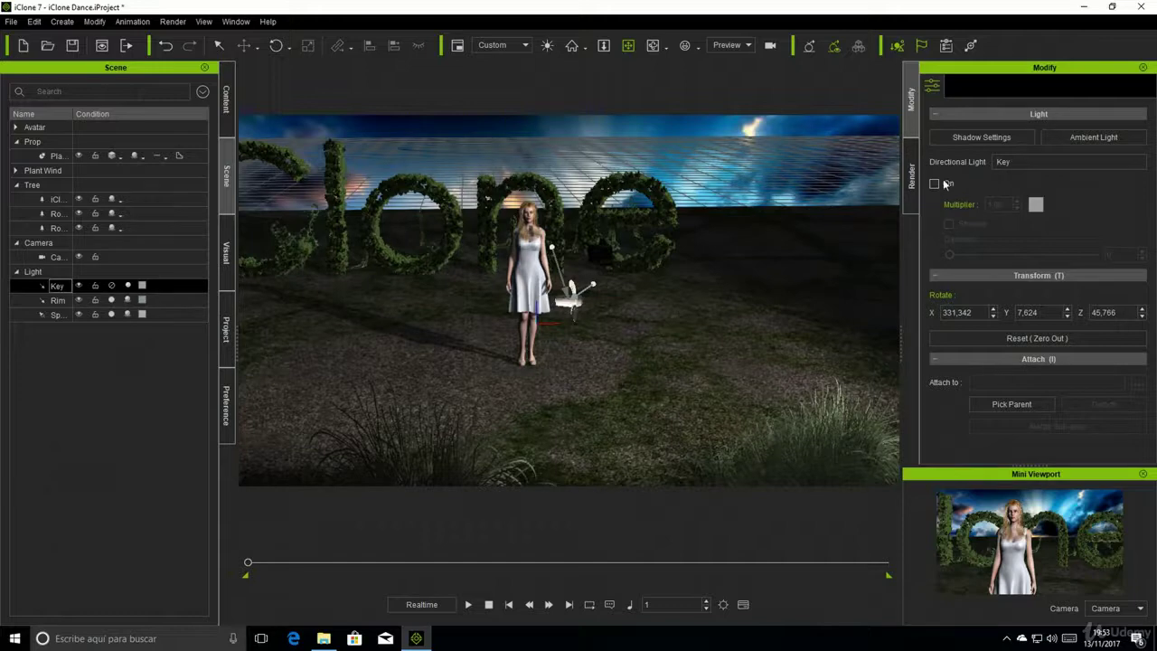
Step: Toggle the Key light's shadow repeatedly, leaving it off, and cycle the light off and back on
click(111, 286)
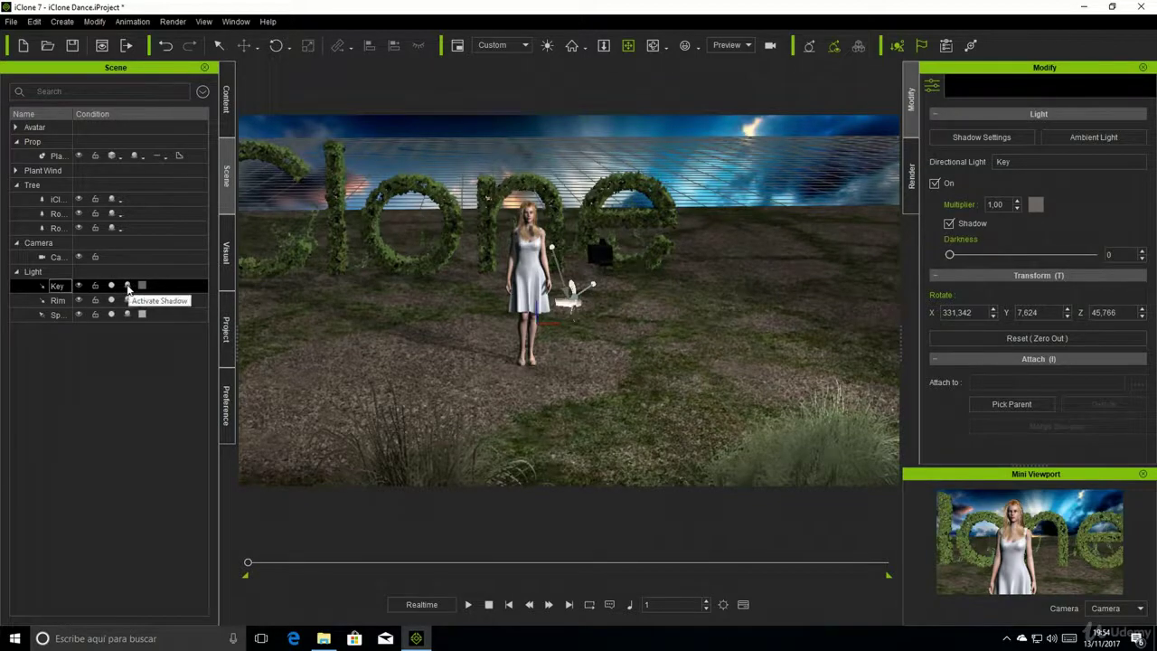
click(128, 287)
click(128, 286)
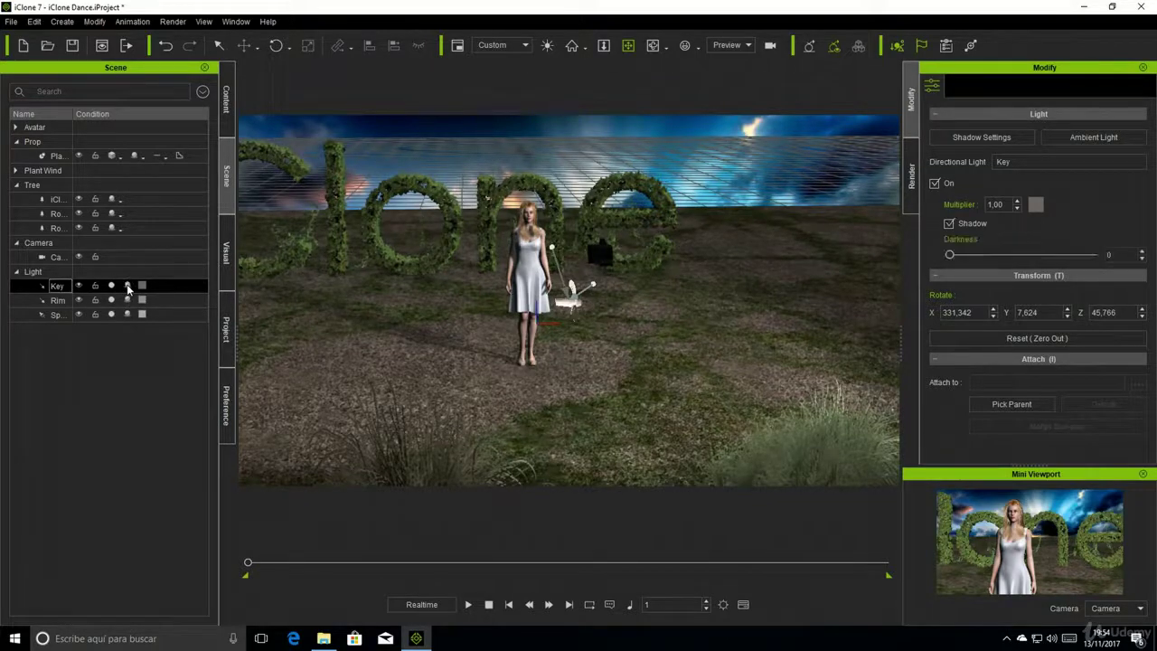
click(127, 287)
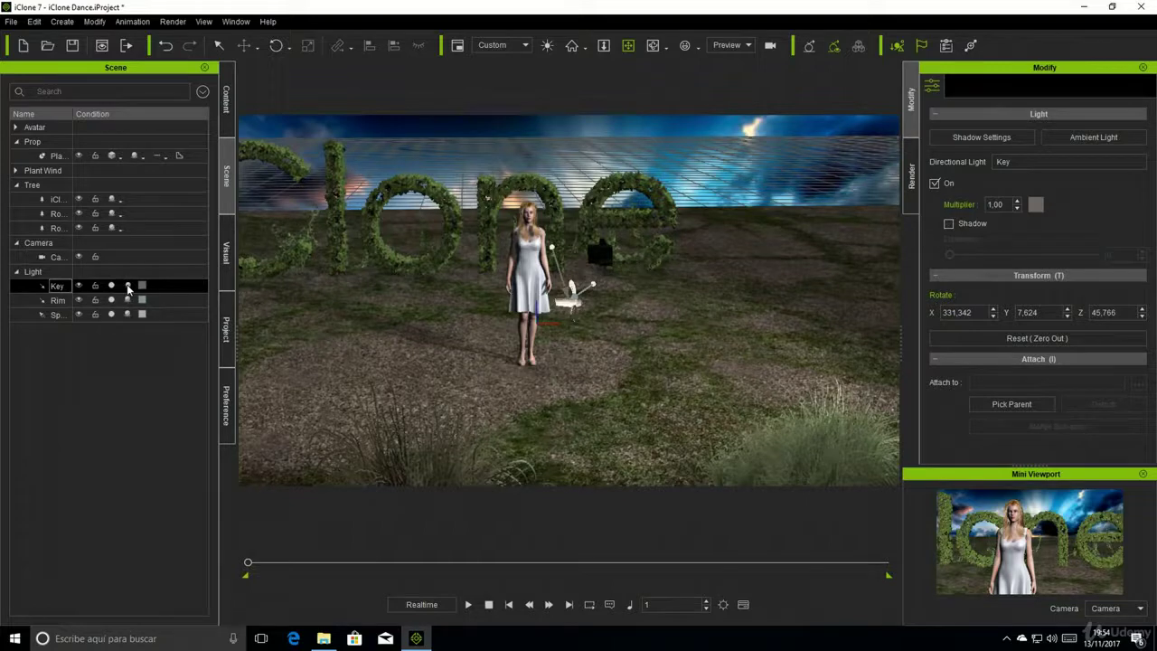
click(127, 287)
click(128, 286)
click(111, 286)
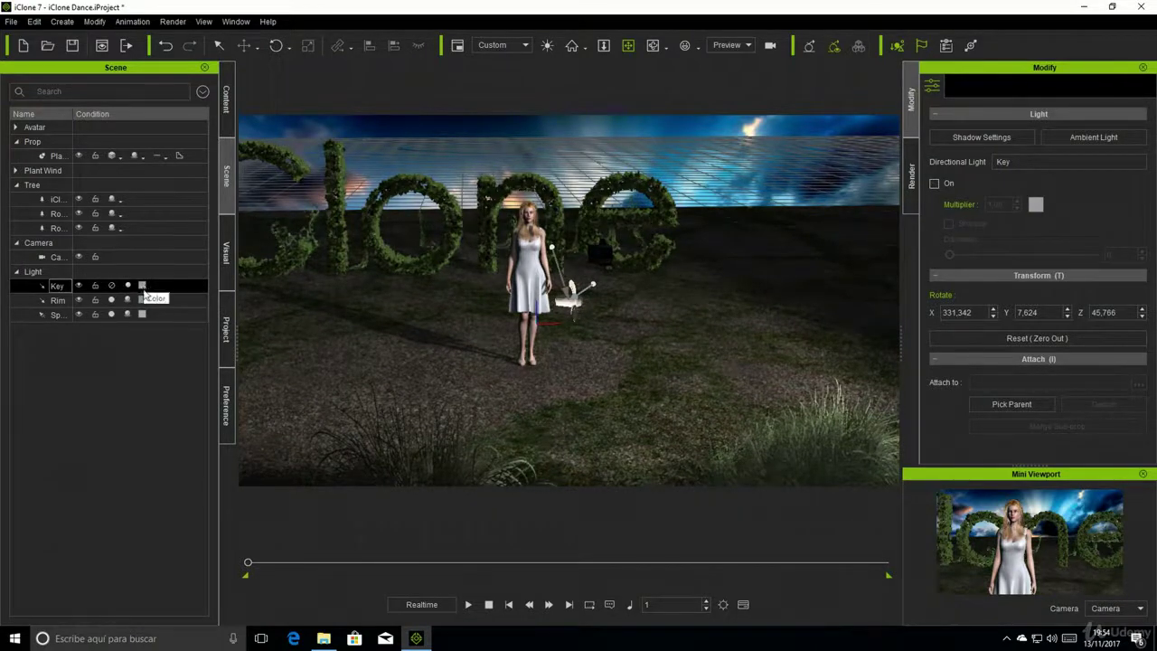
click(111, 285)
Step: Recolour the Key light brown (#6b381f), then switch it off to darken the scene
click(141, 286)
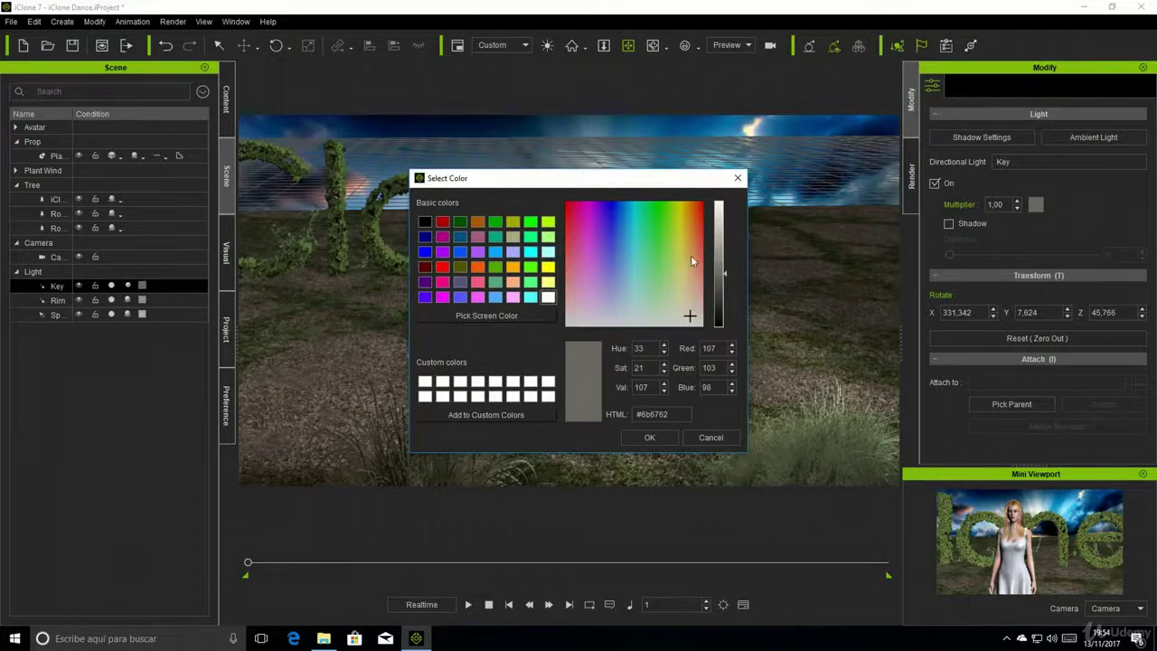
drag(691, 255, 695, 239)
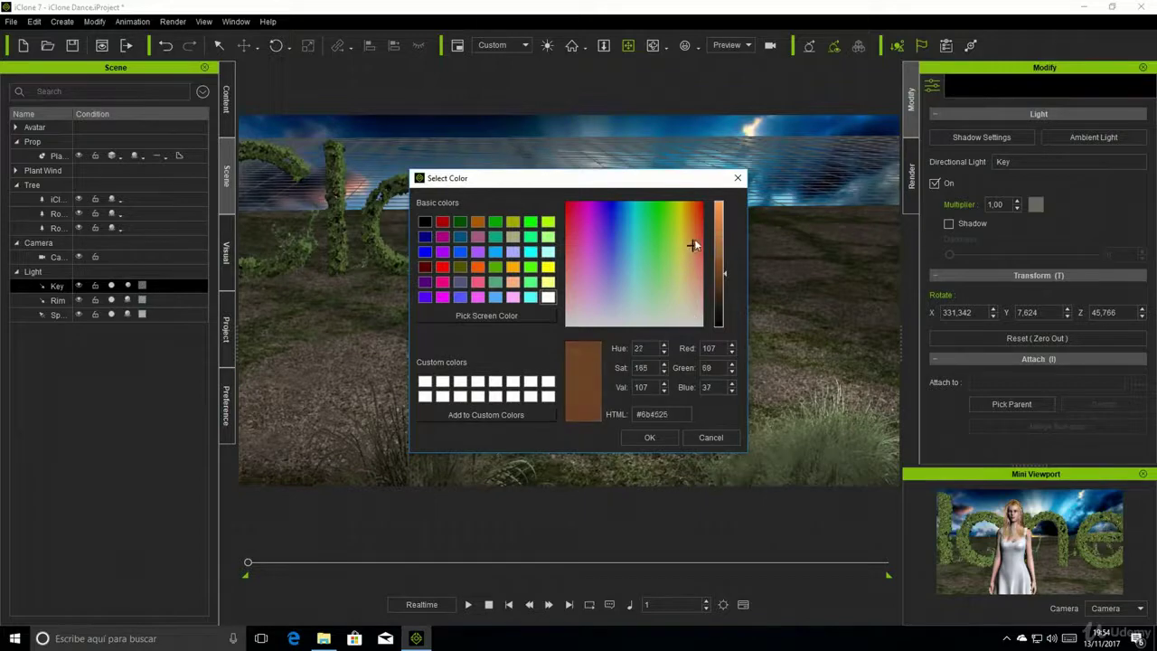
click(642, 436)
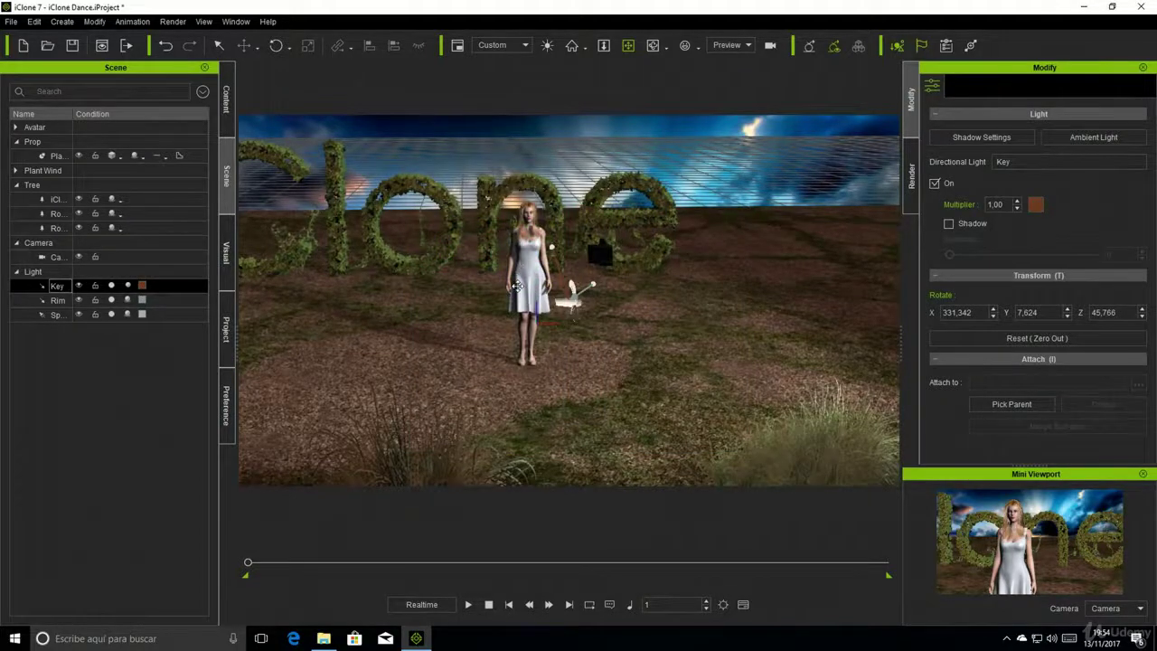
mouse_move(516, 265)
right_down()
mouse_move(515, 226)
mouse_move(508, 257)
right_up()
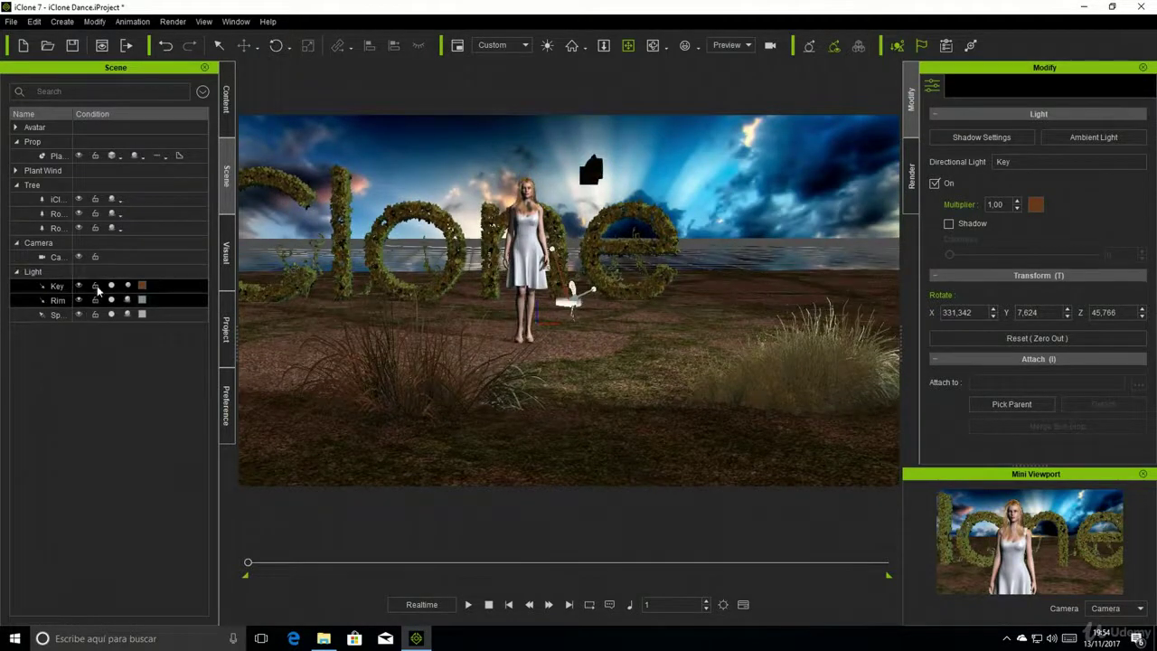
click(111, 286)
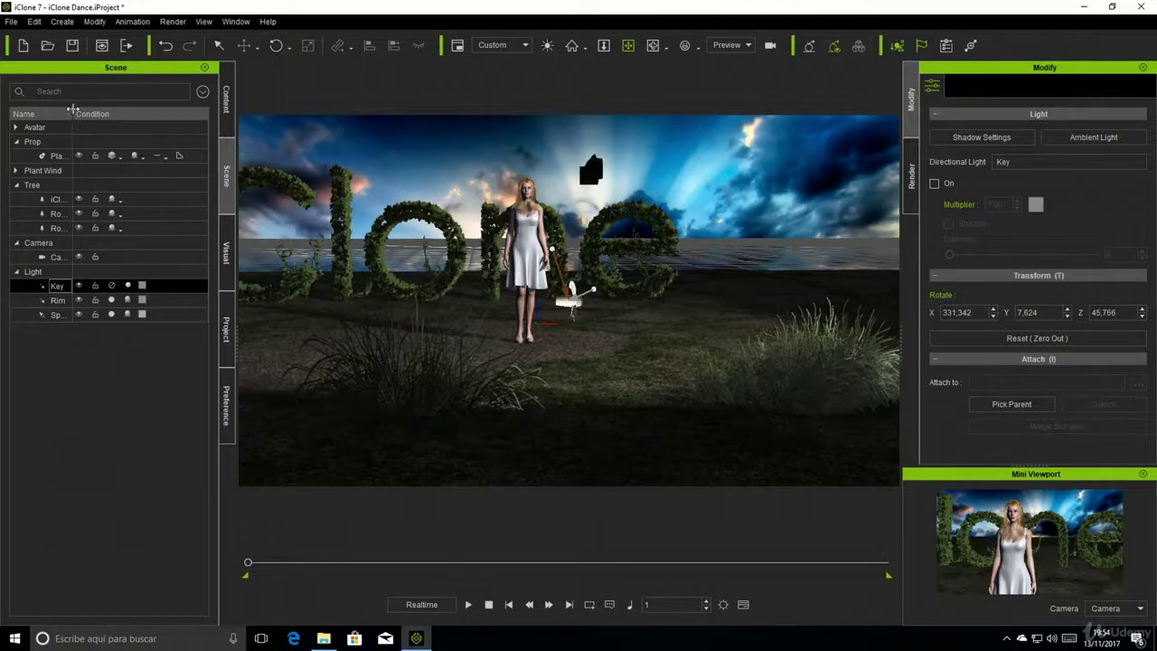
Step: Widen the Name column so RoughGrass and Spotlight read fully, then select the Spotlight
drag(73, 111, 97, 111)
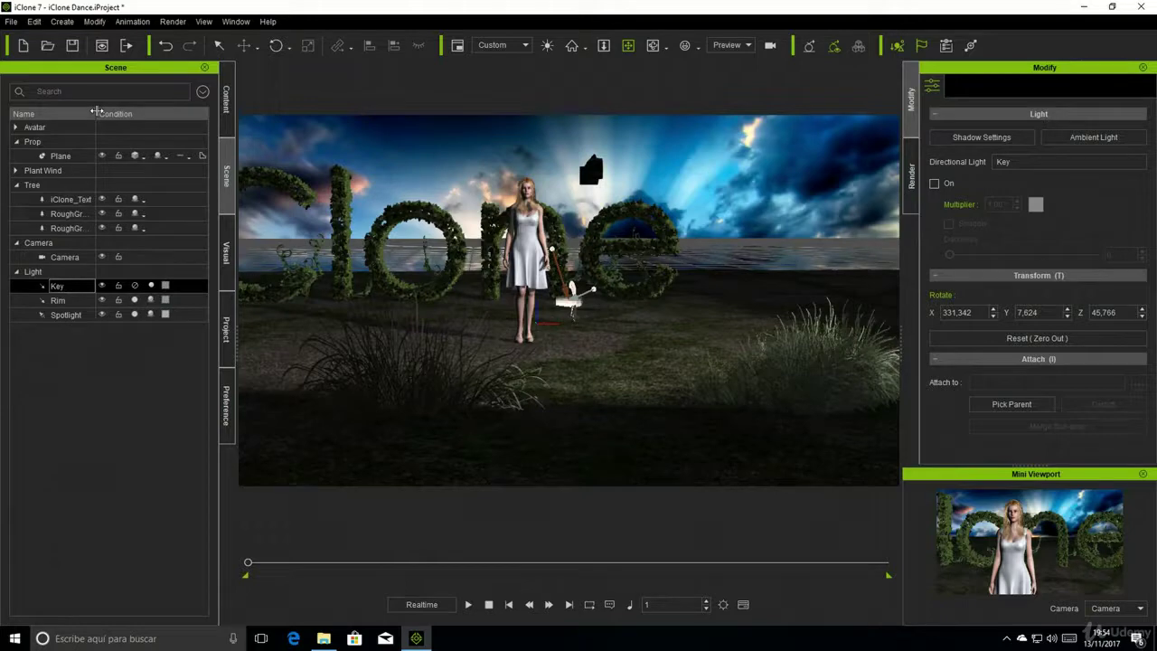
drag(97, 112, 102, 110)
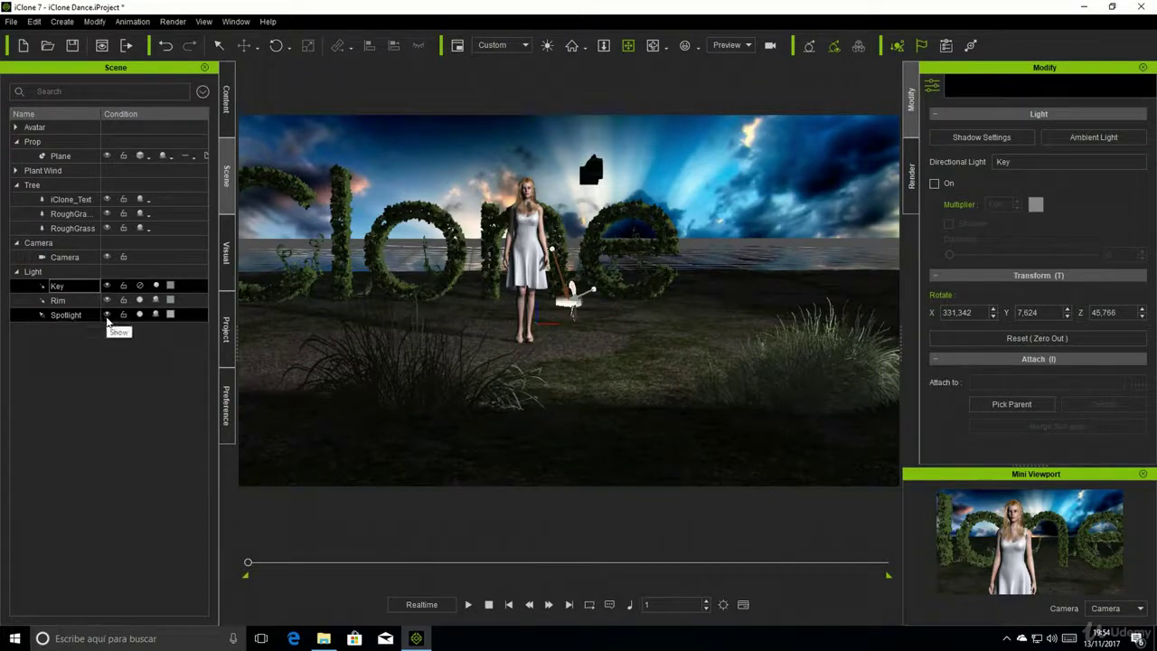
click(106, 313)
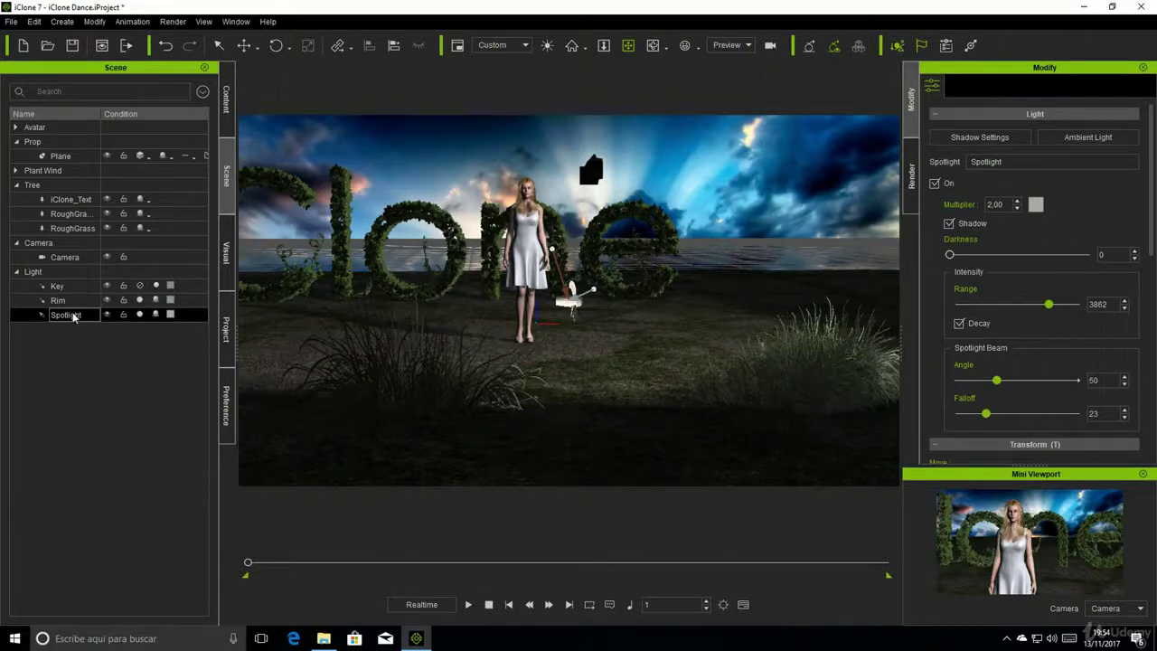
Step: Frame the view on the Spotlight and orbit around it to see its position
click(573, 46)
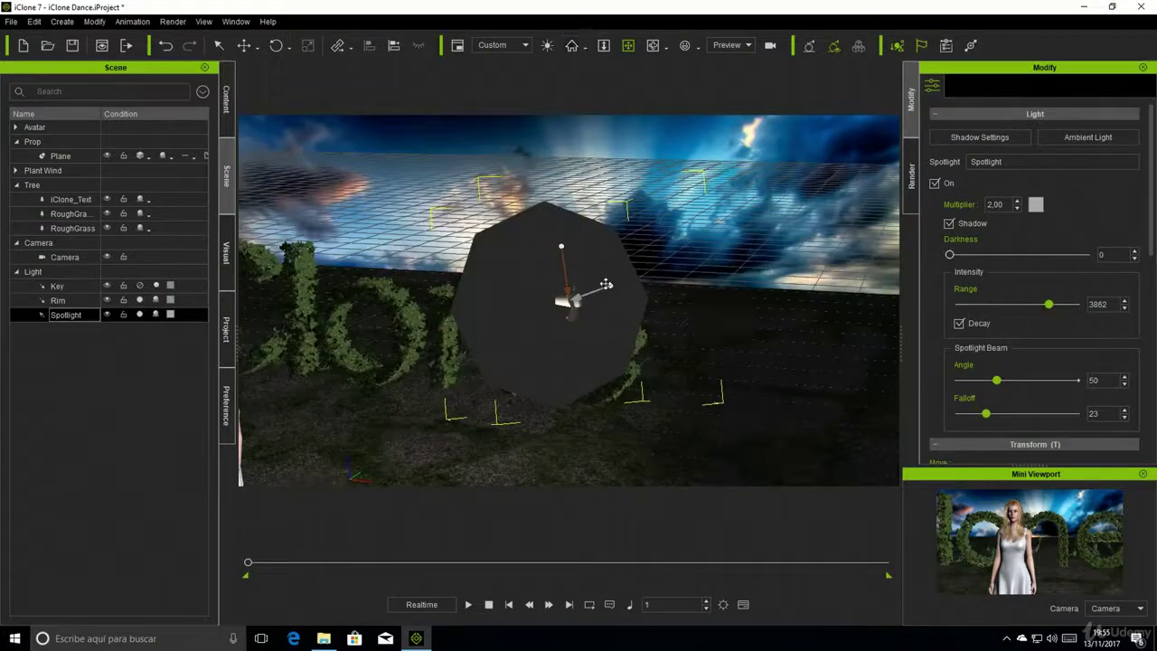
mouse_move(608, 328)
right_down()
mouse_move(605, 346)
mouse_move(826, 292)
mouse_move(572, 363)
mouse_move(692, 332)
mouse_move(479, 363)
mouse_move(343, 283)
mouse_move(398, 366)
right_up()
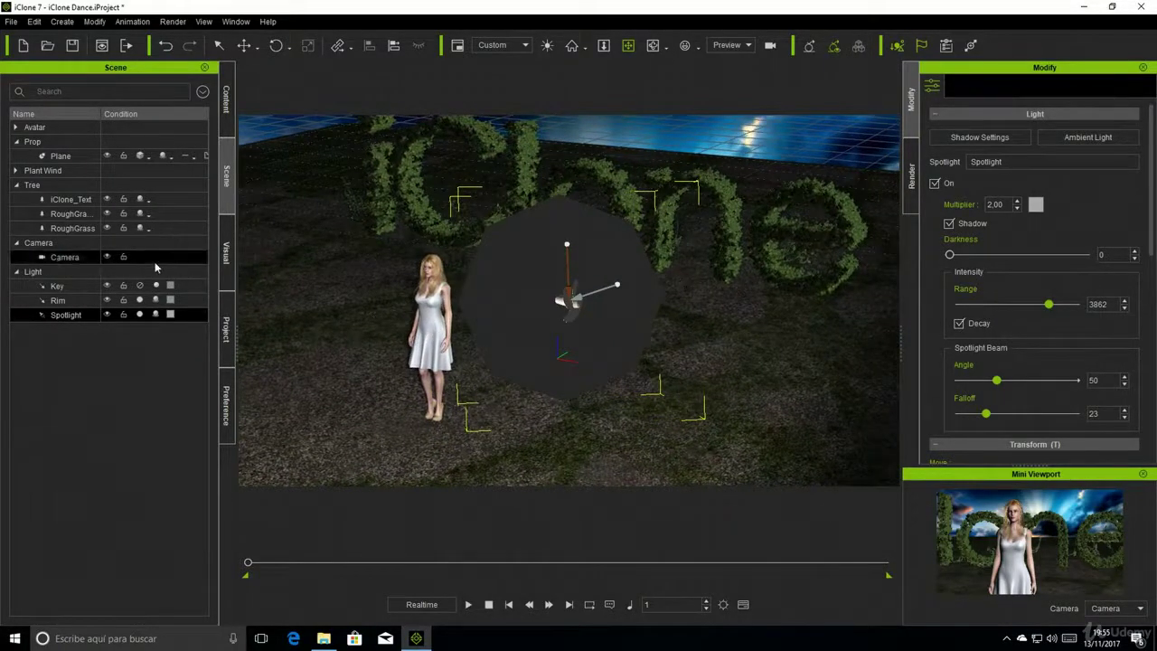
Step: Expand Plant Wind and view the Wind, Key and Rim light settings
click(16, 171)
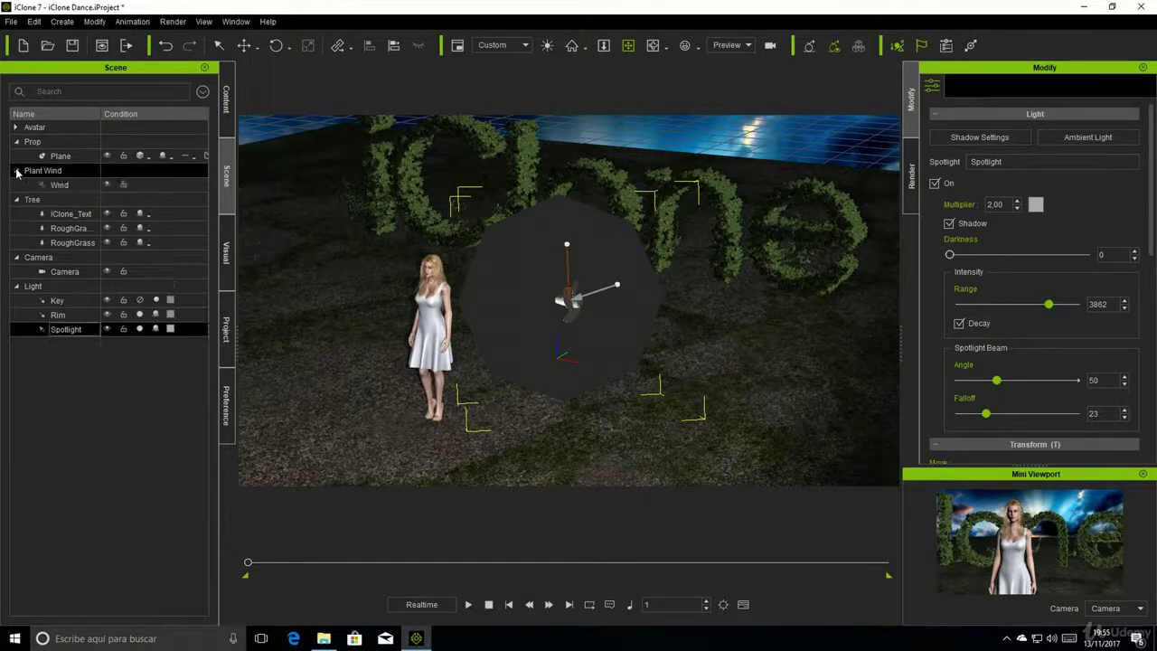
click(105, 183)
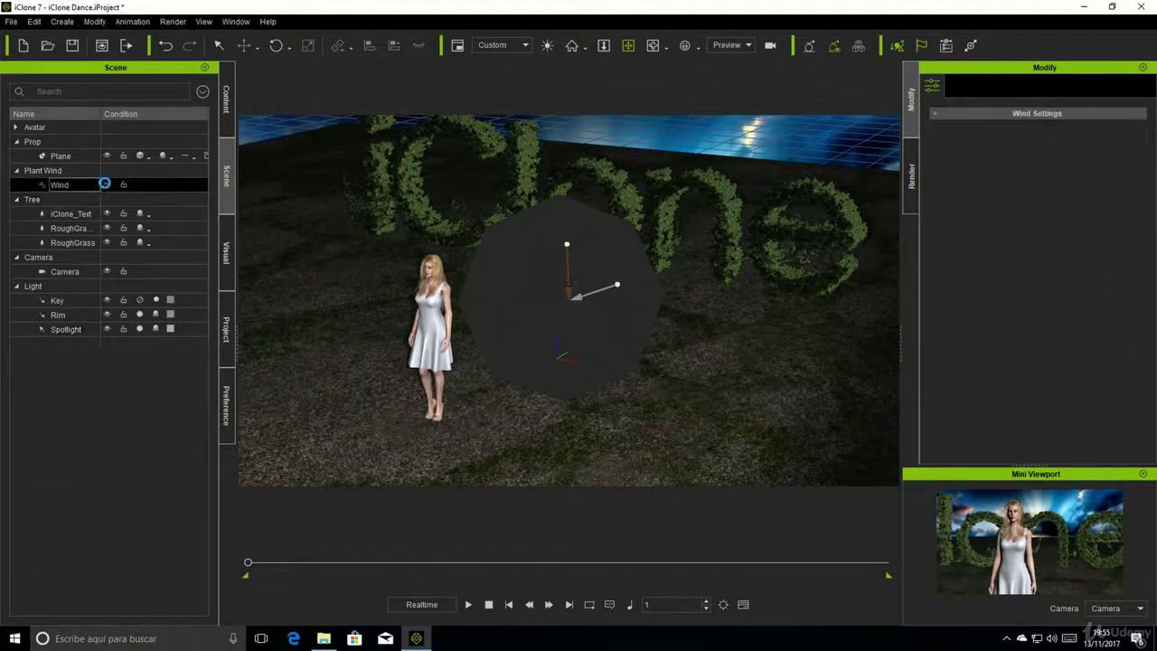
click(106, 299)
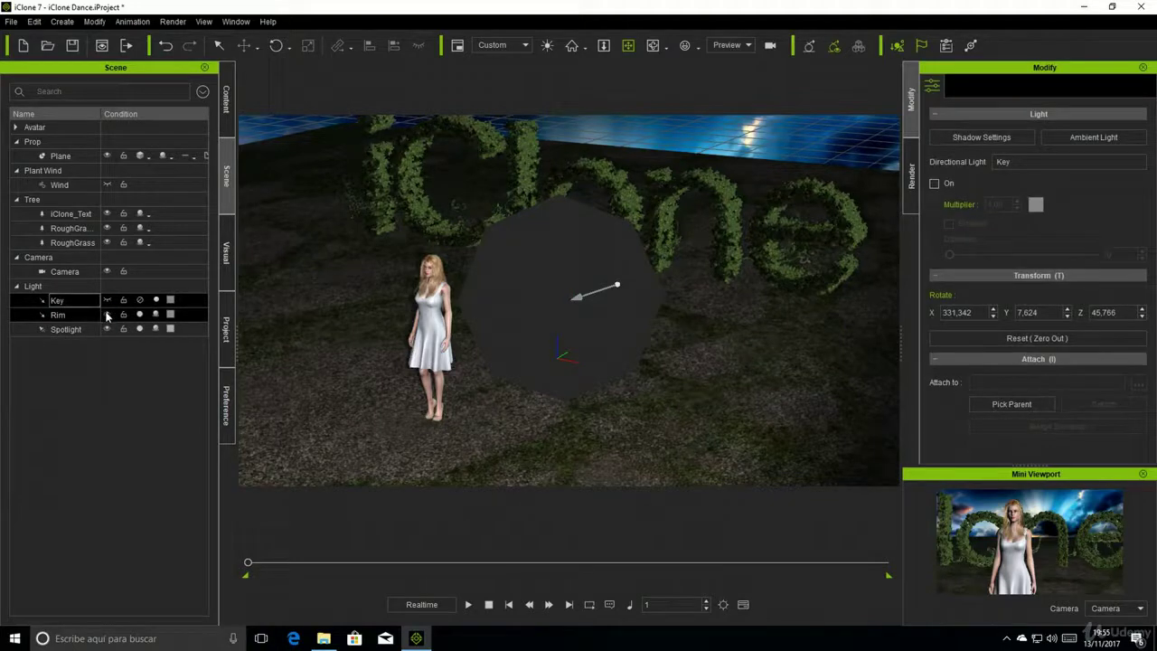
click(106, 314)
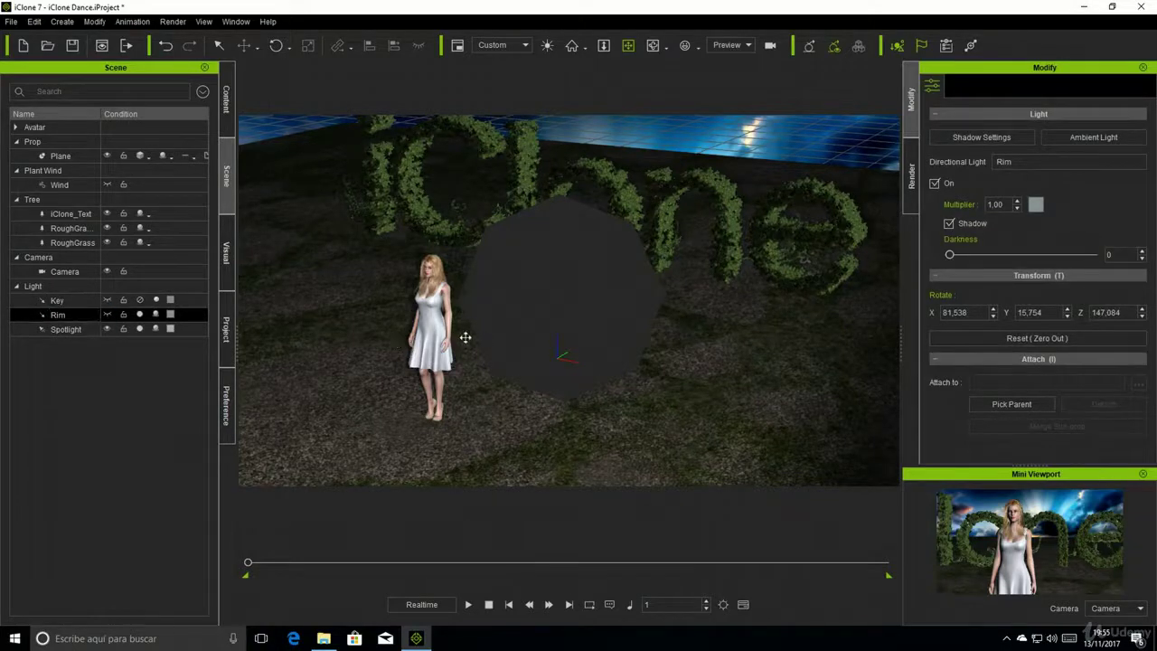
mouse_move(465, 338)
middle_down()
mouse_move(480, 340)
mouse_move(460, 339)
middle_up()
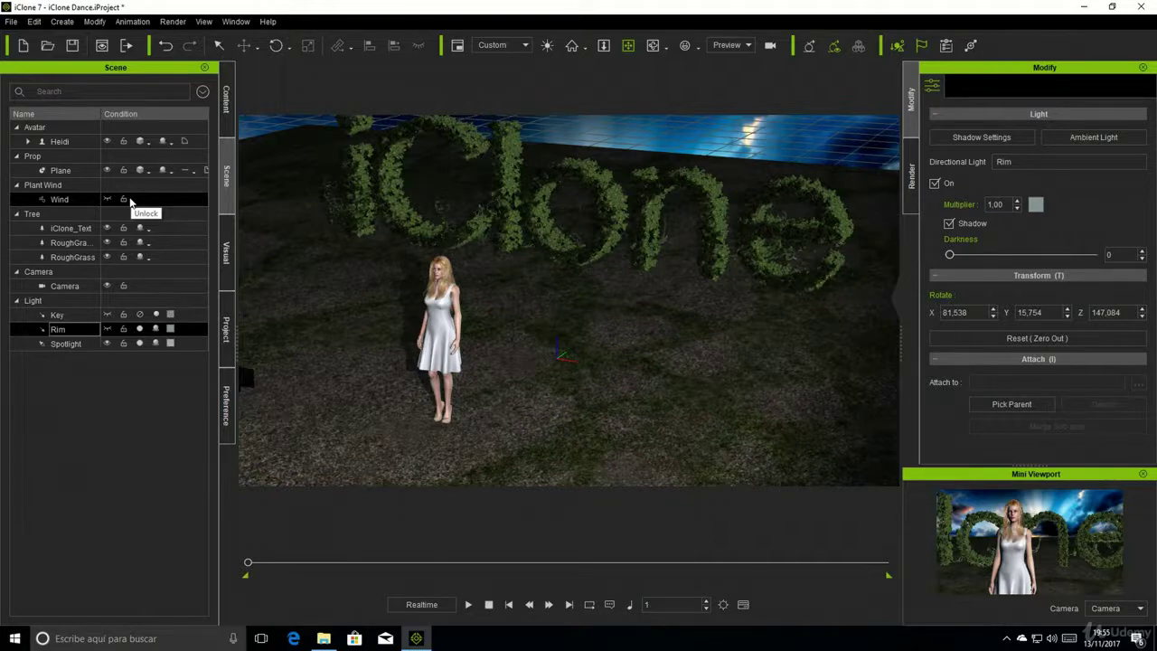
Step: Collapse the Avatar, Prop, Plant Wind, Tree, Camera and Light groups
click(15, 127)
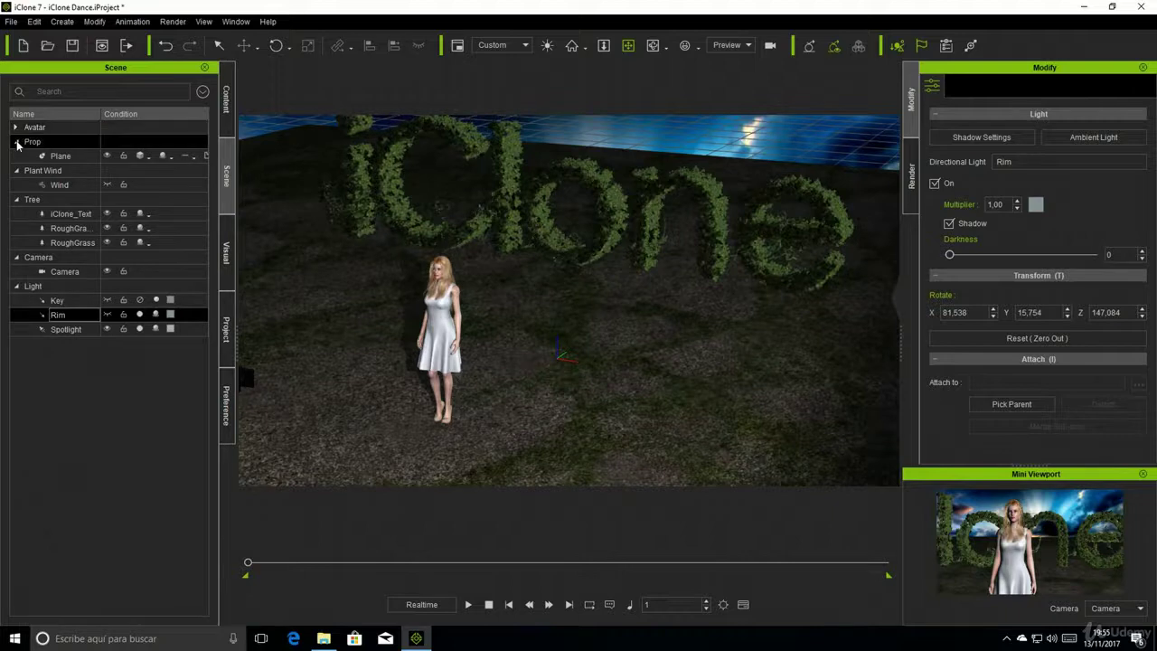
click(15, 142)
click(16, 157)
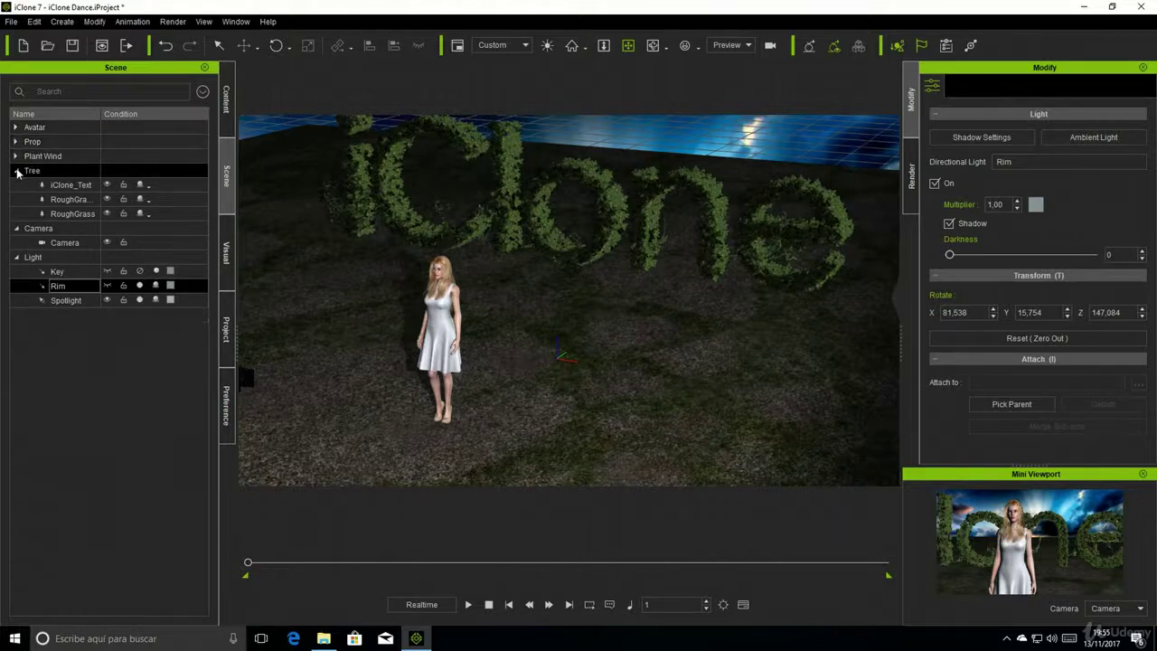
click(16, 170)
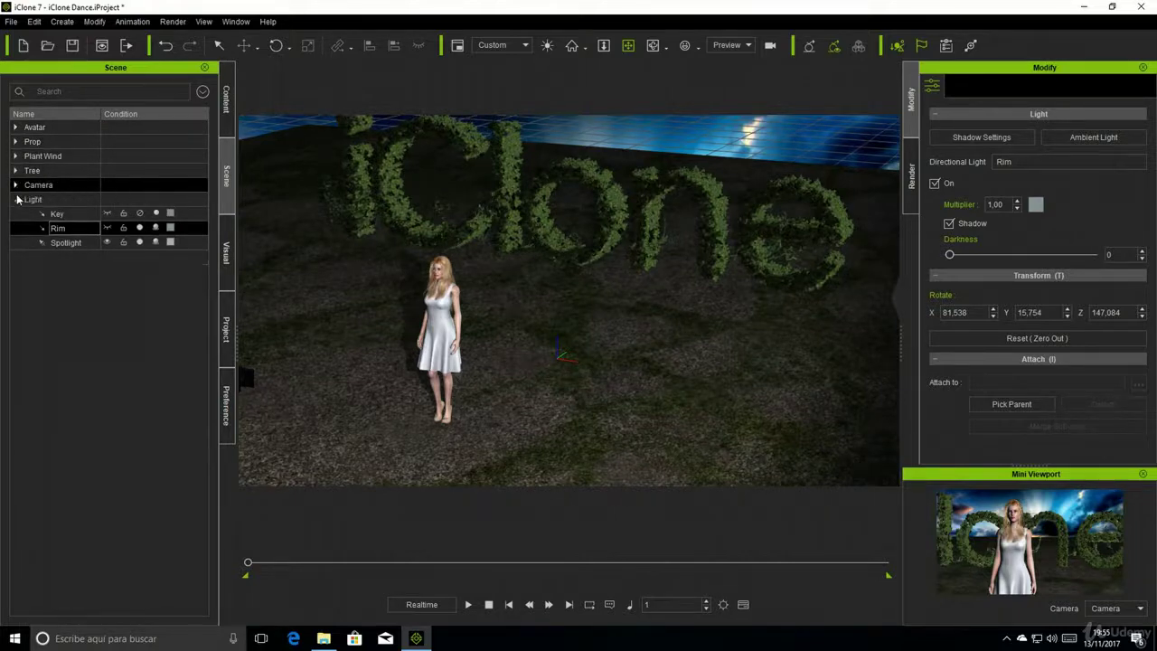
click(15, 184)
click(16, 199)
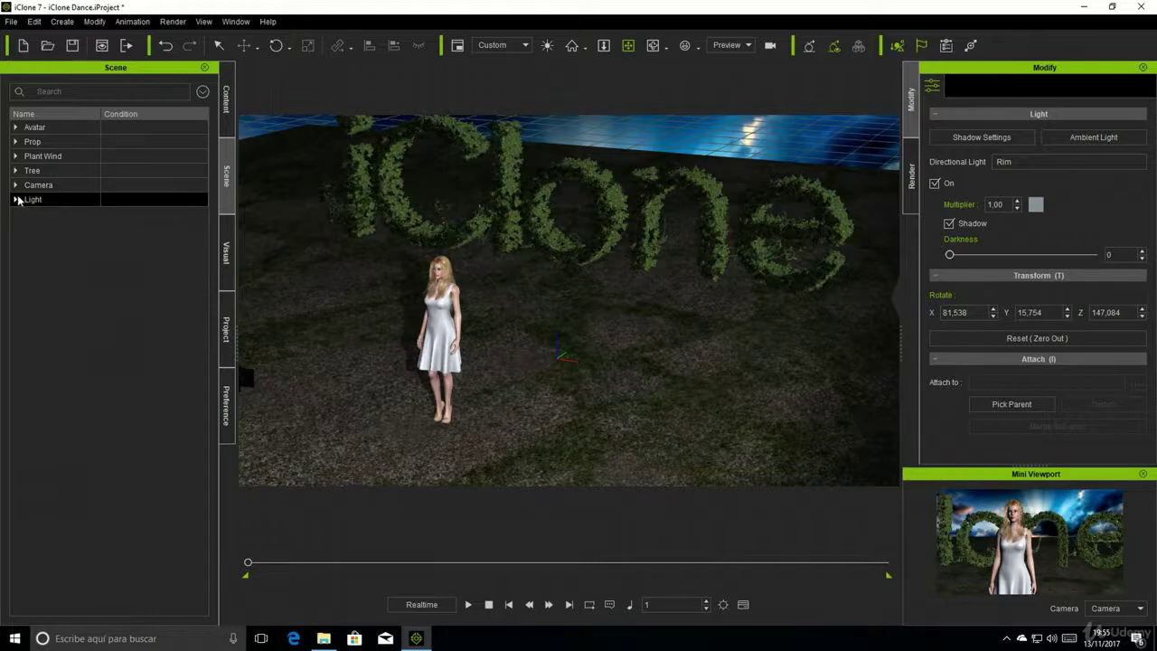
click(203, 94)
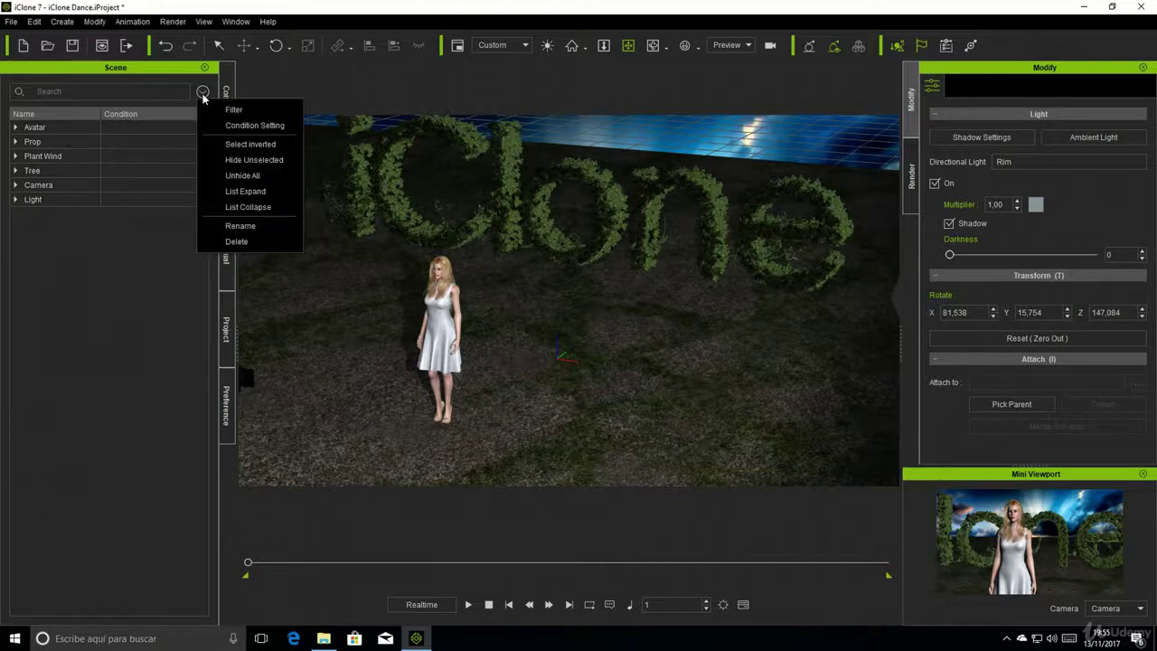
click(254, 113)
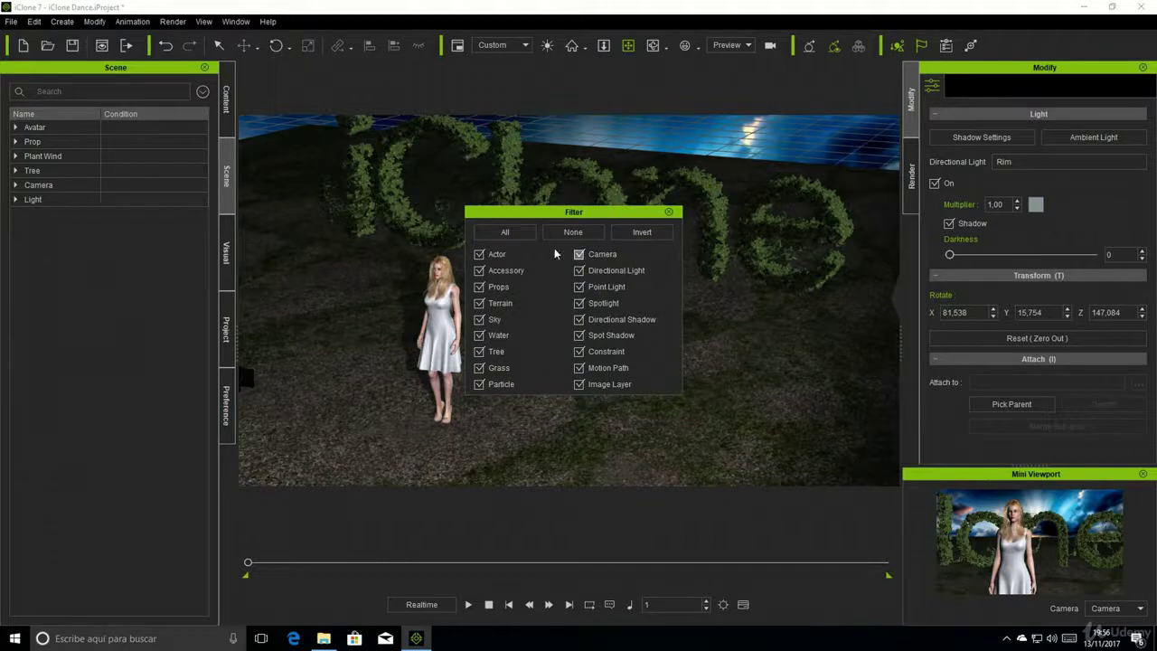
click(507, 232)
click(574, 232)
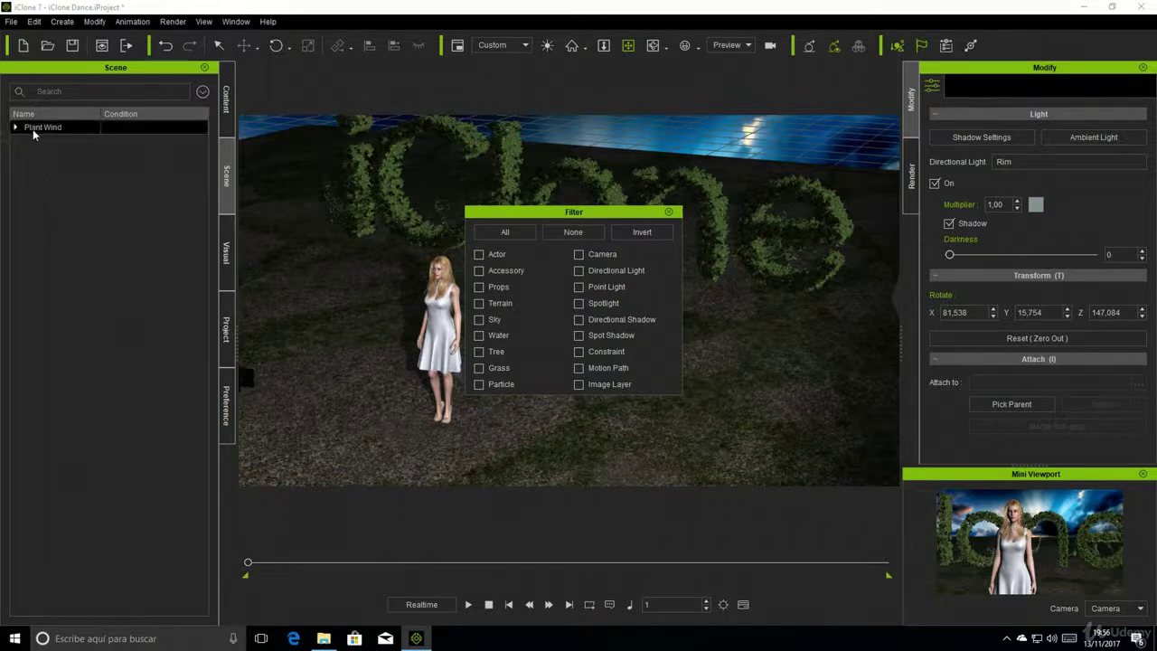
click(516, 232)
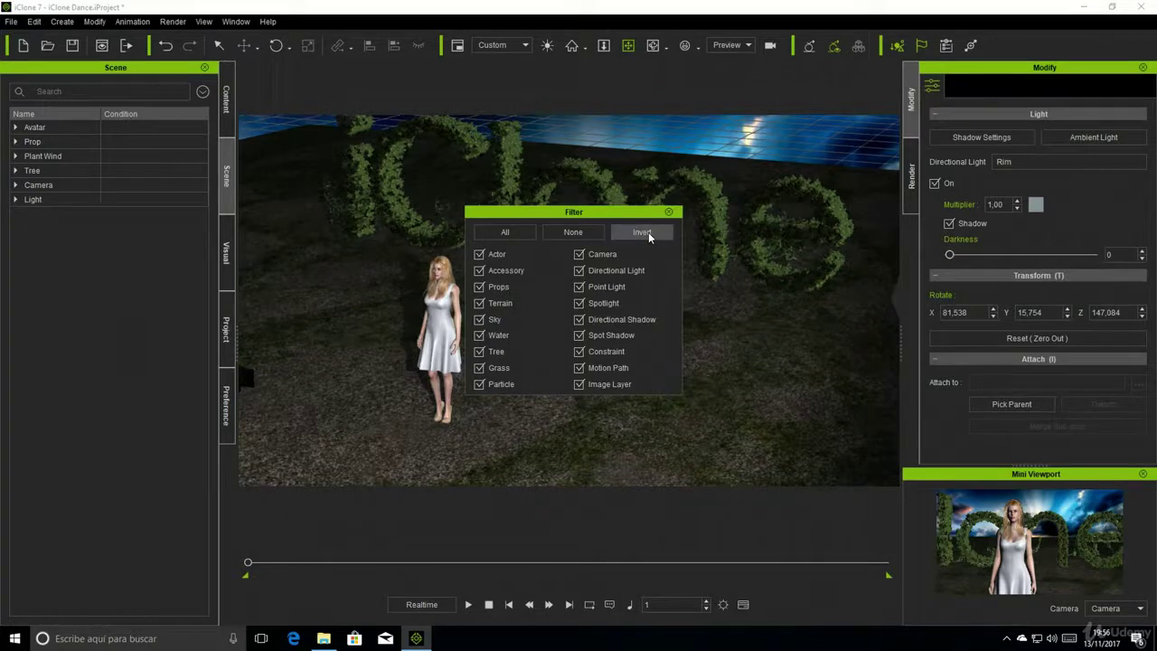
click(669, 211)
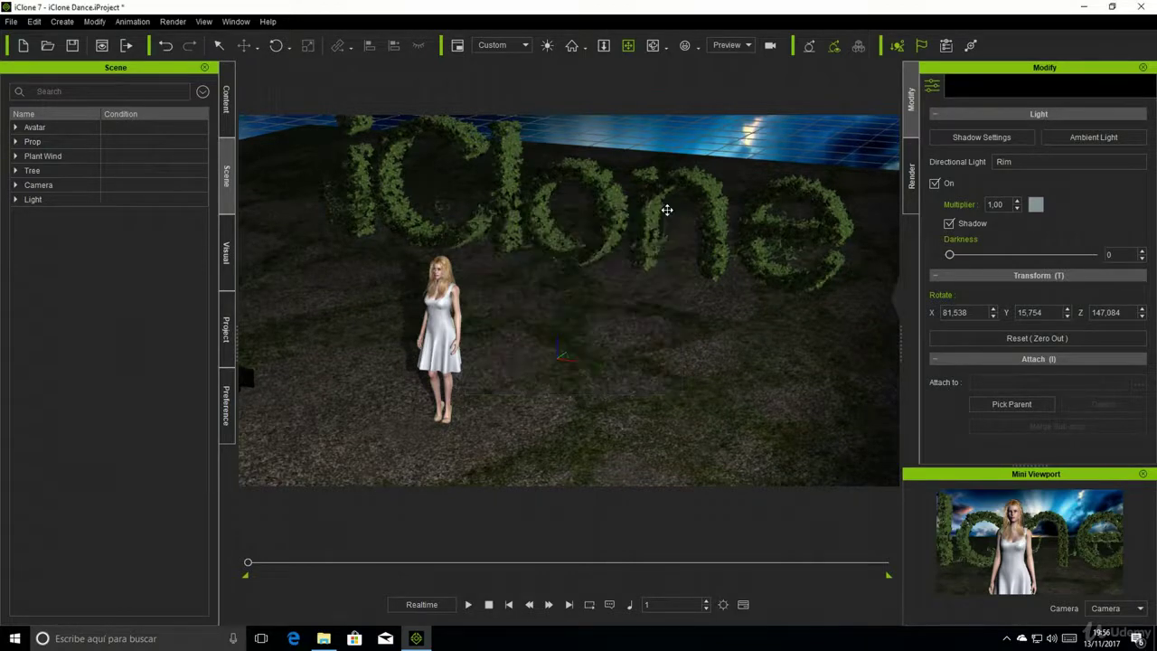
Step: Open Condition Settings and browse the Color, Shadow, Render State and Lock / Unlock conditions
click(203, 92)
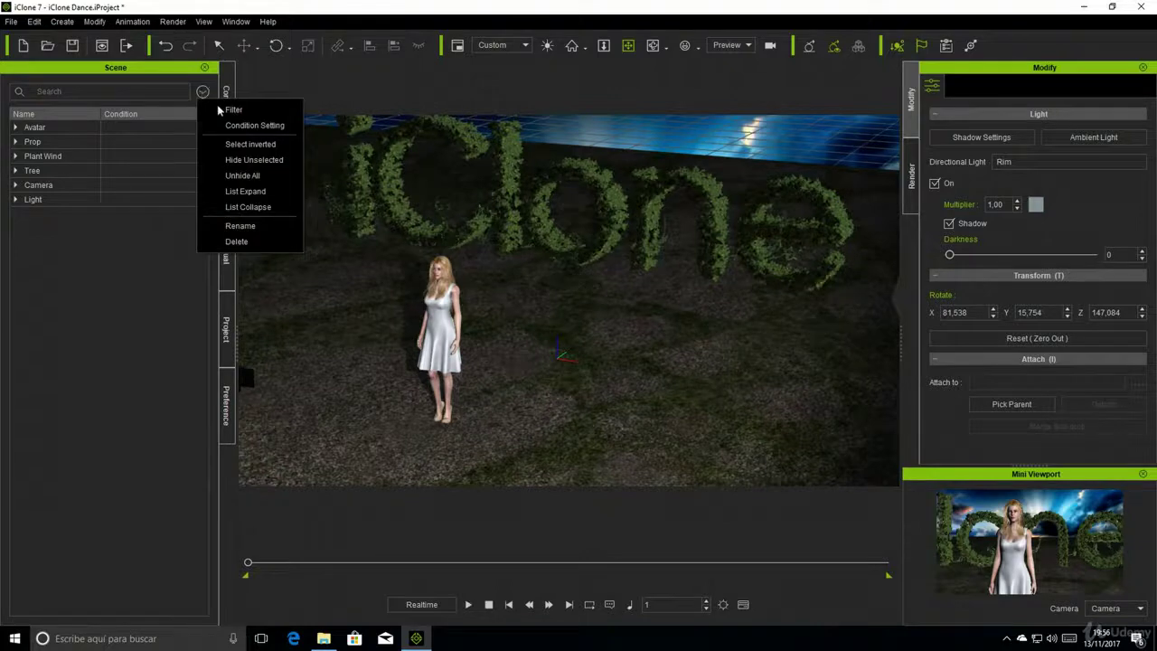
click(254, 125)
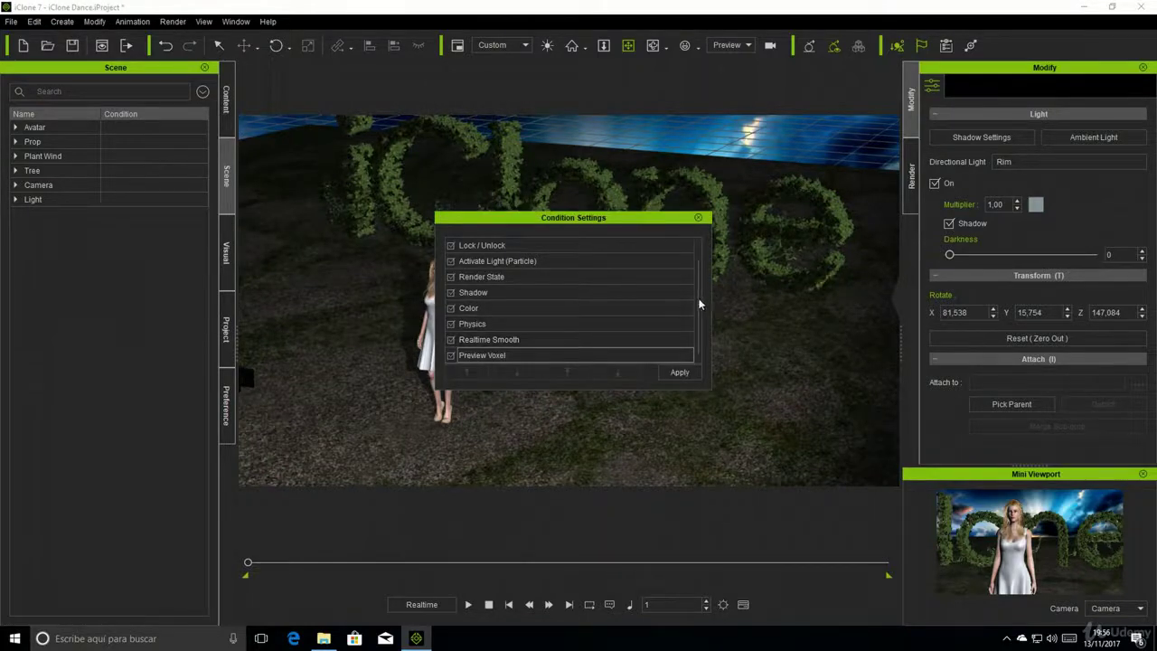
scroll(696, 299, up, 1)
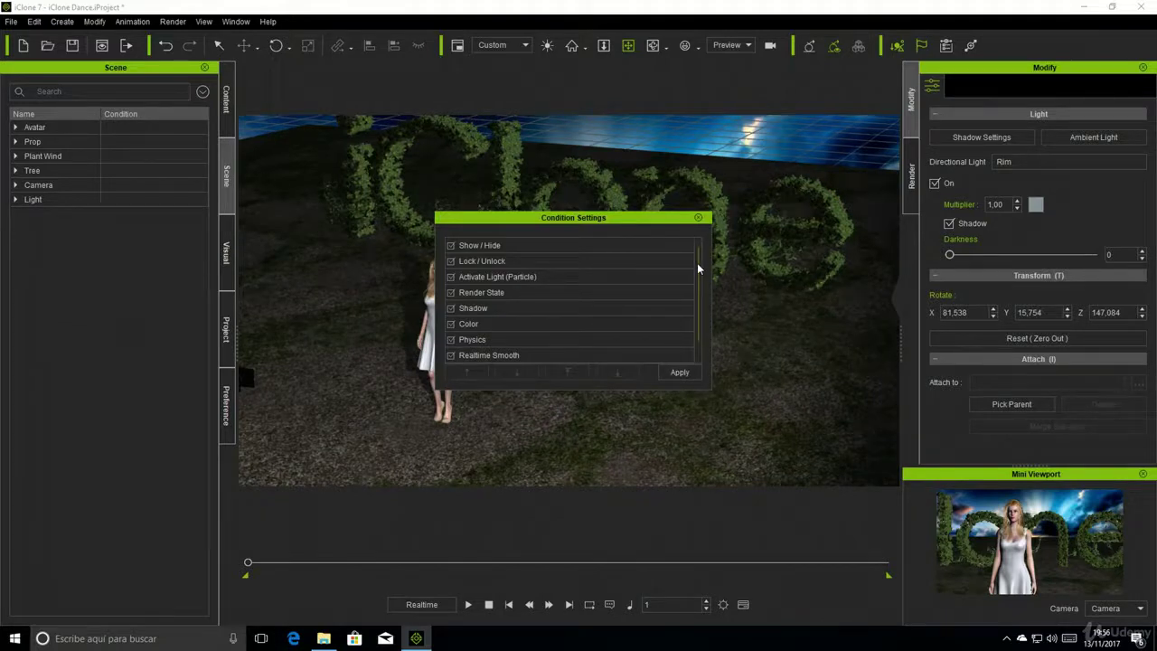
drag(697, 262, 697, 296)
click(490, 307)
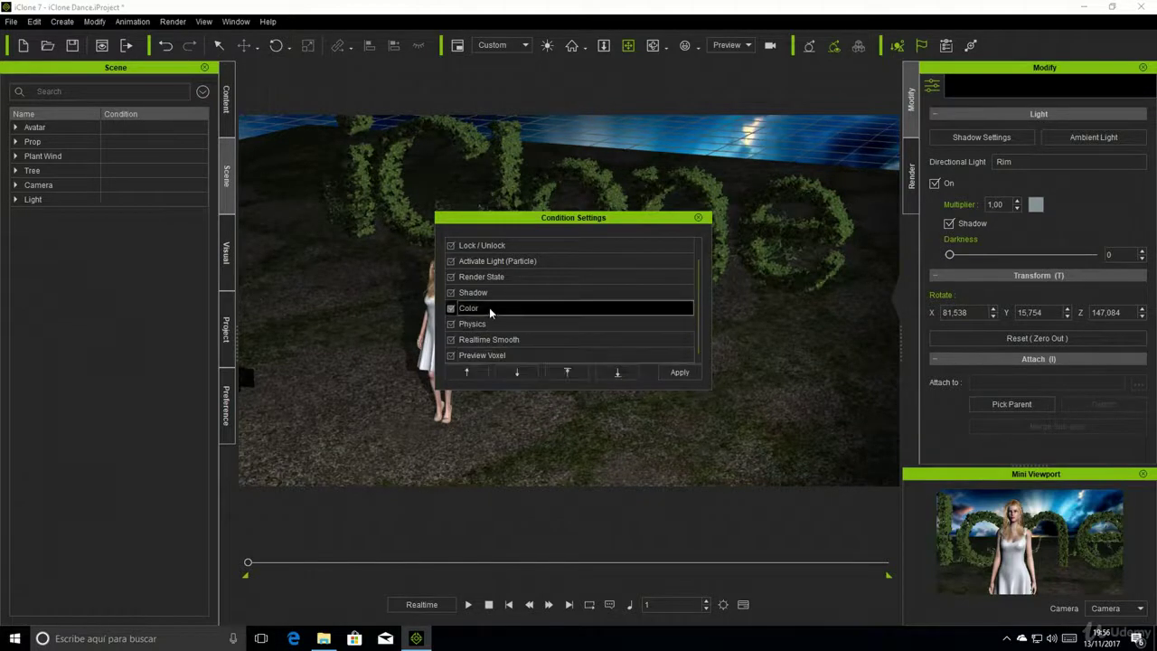
key(Up)
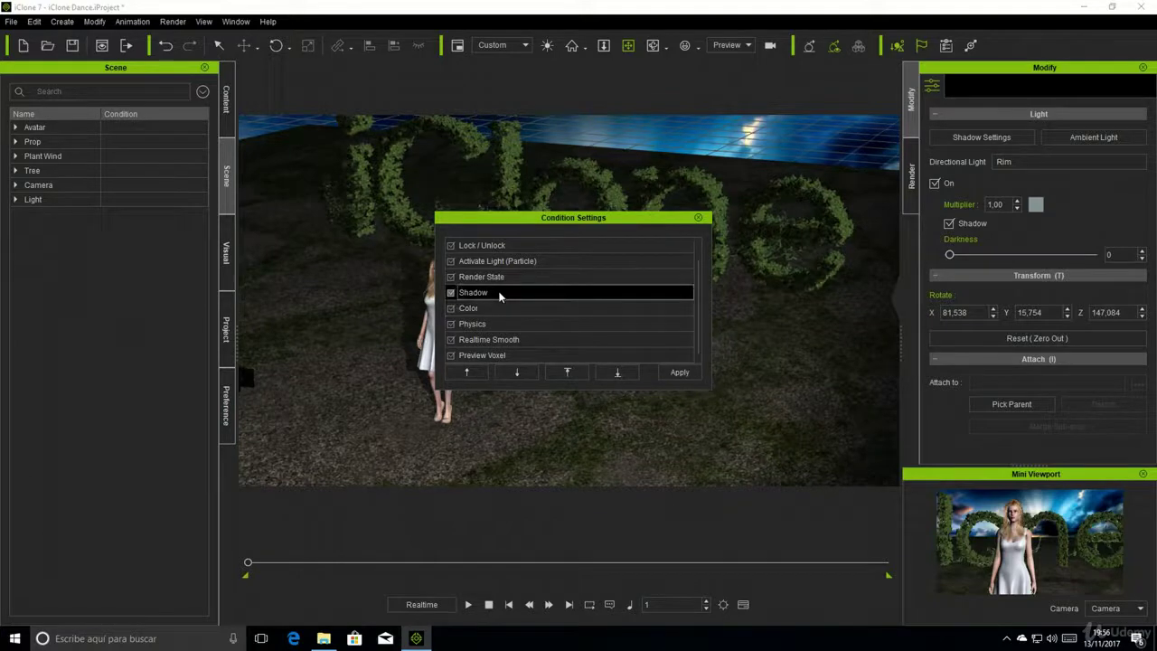
click(514, 277)
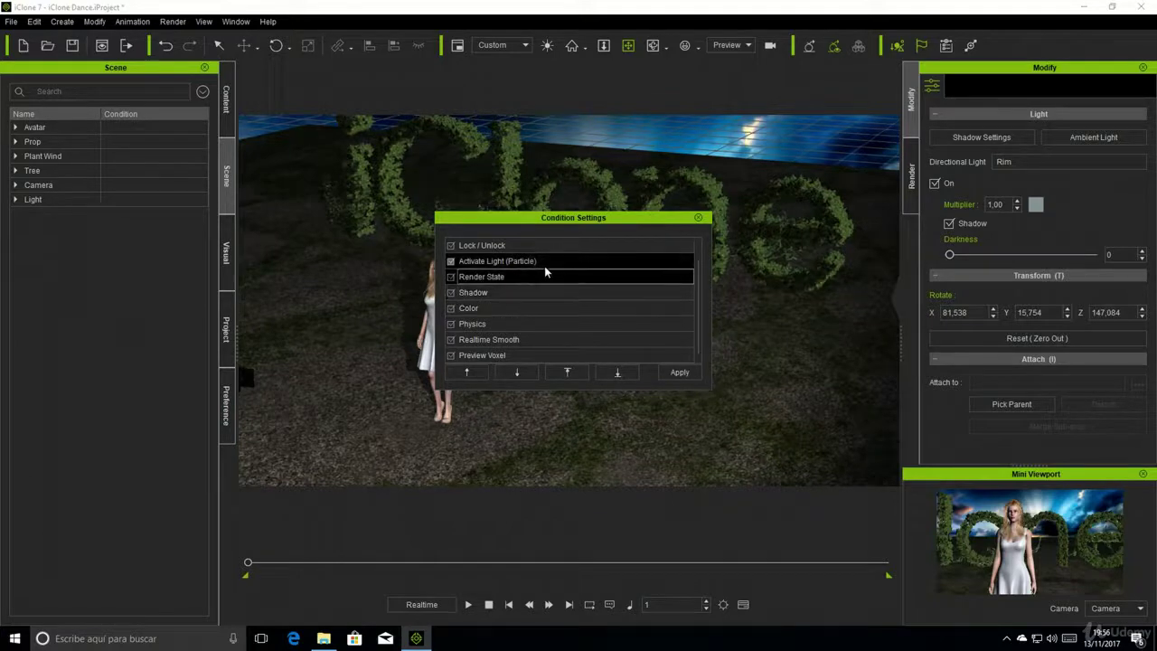
scroll(557, 290, up, 1)
key(Up)
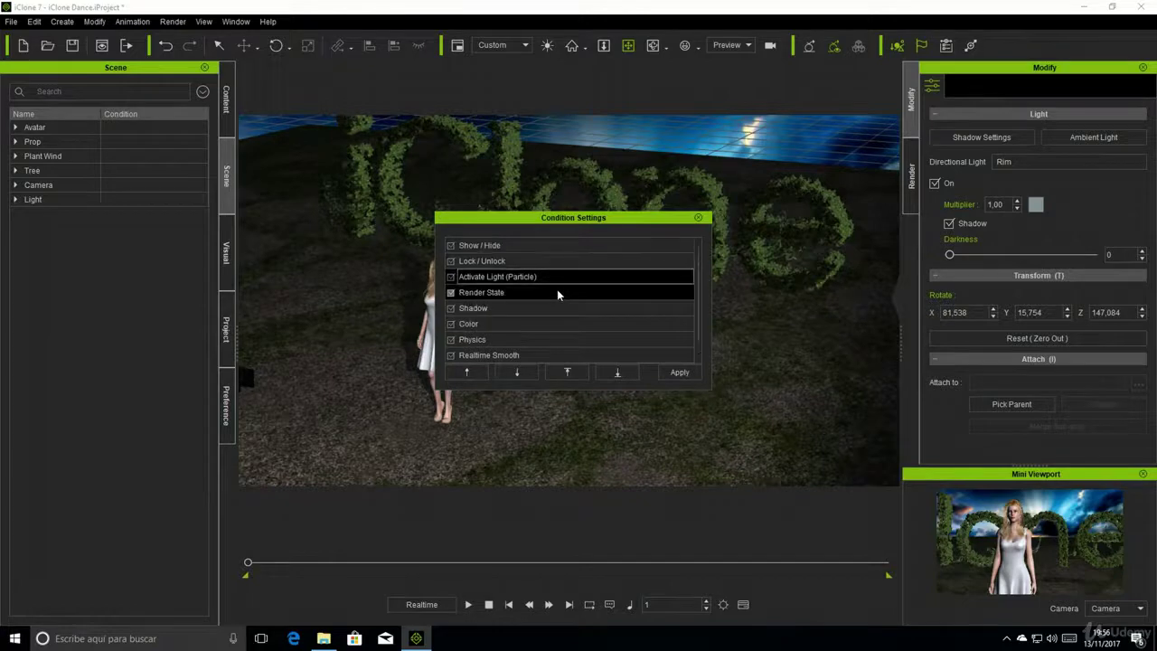
click(506, 261)
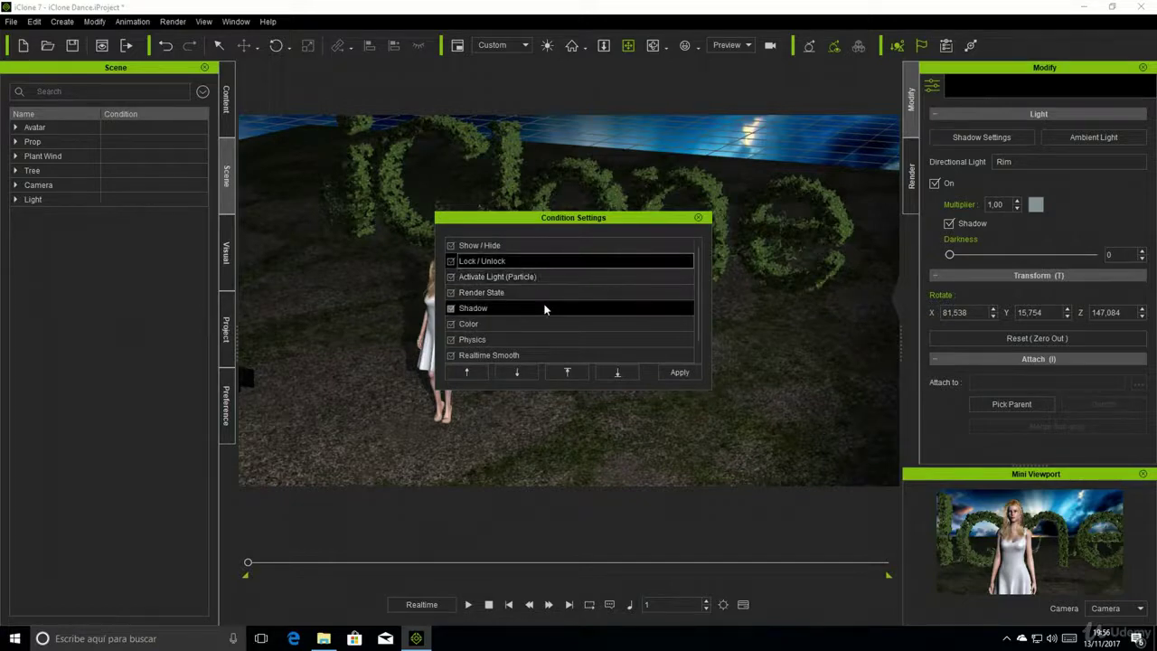
Step: Expand the Avatar group and apply the Lock / Unlock condition turned off
click(16, 128)
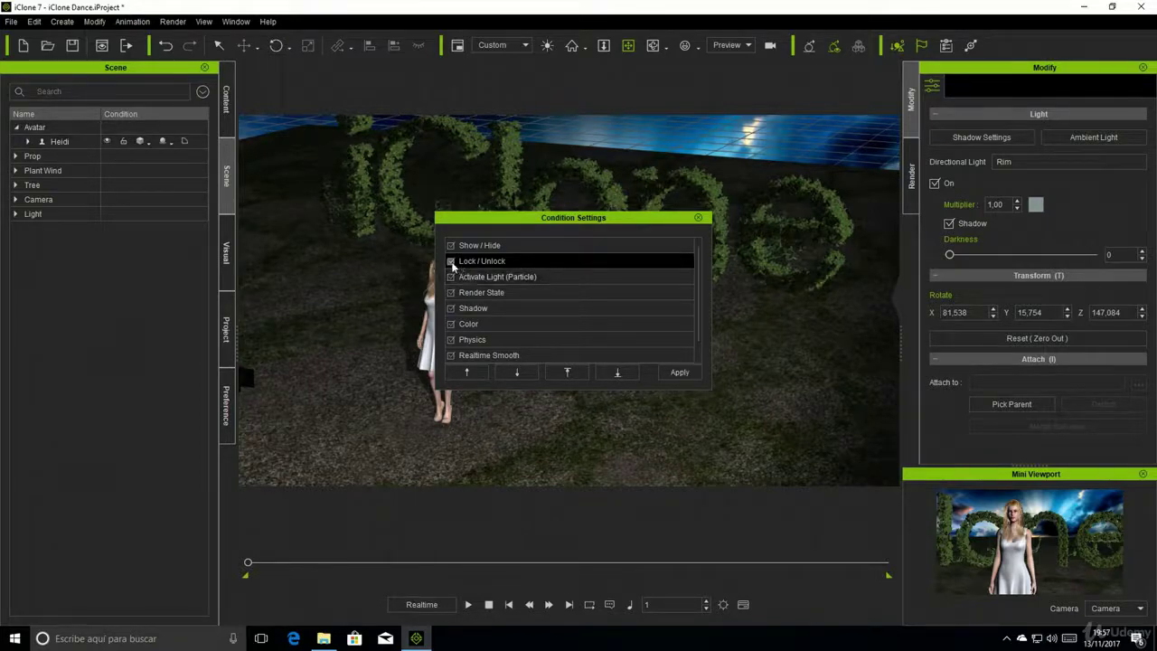
click(451, 261)
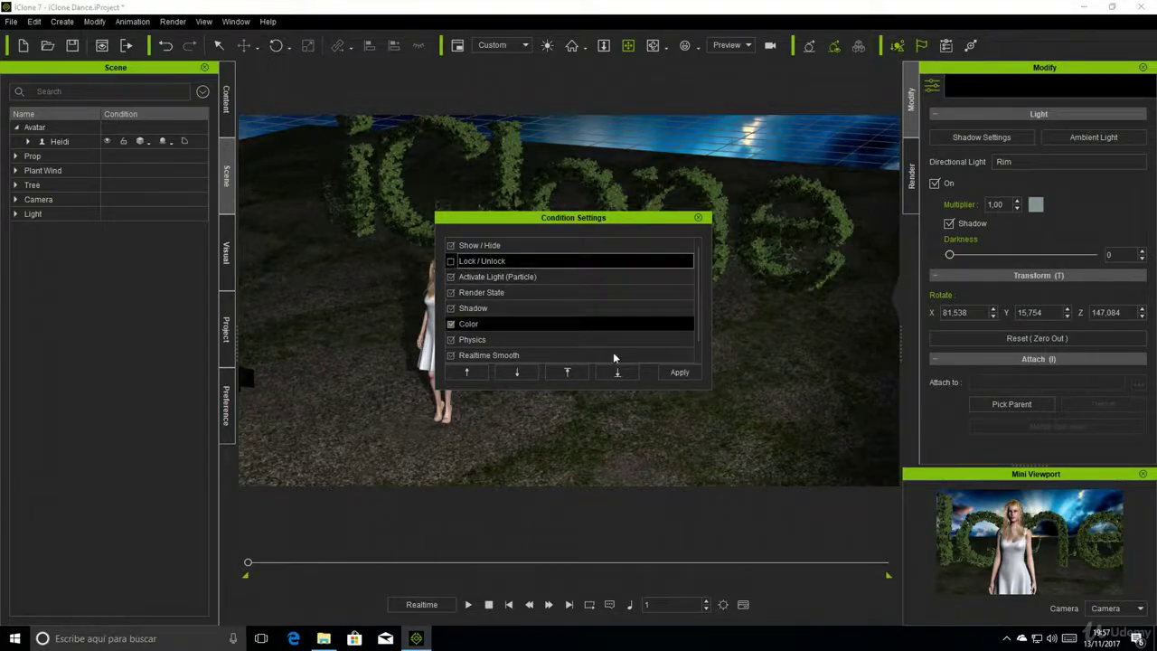
click(685, 374)
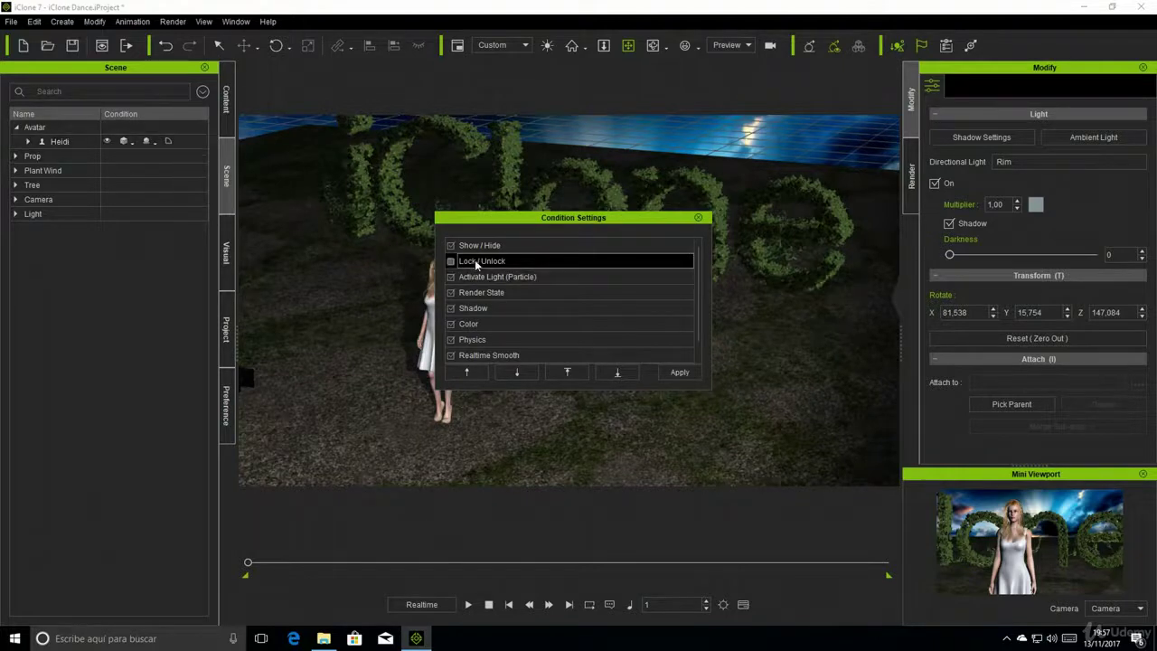
click(674, 369)
Step: Expand the Prop, Plant Wind and Tree groups, then close Condition Settings
scroll(608, 335, down, 1)
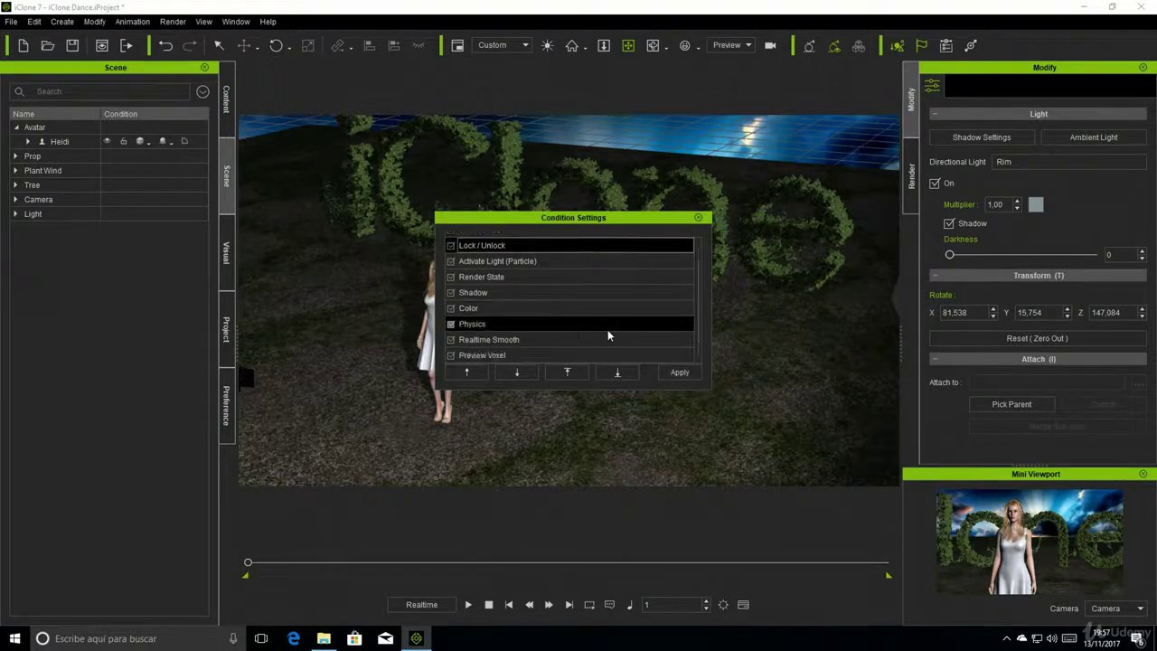
click(47, 155)
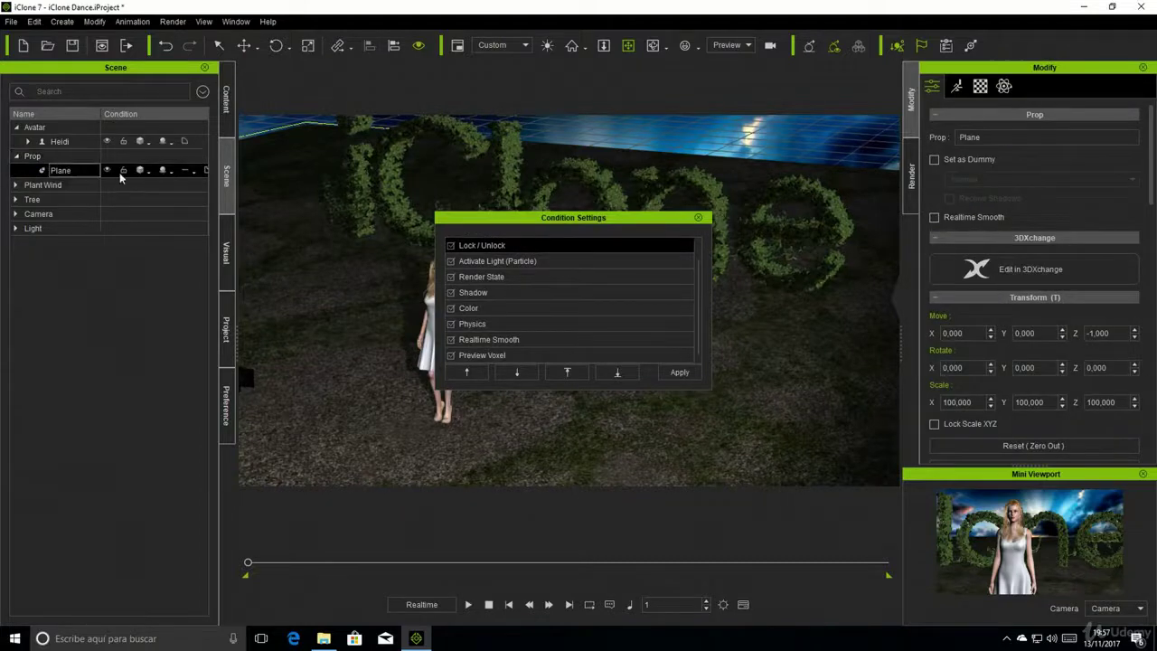
click(54, 185)
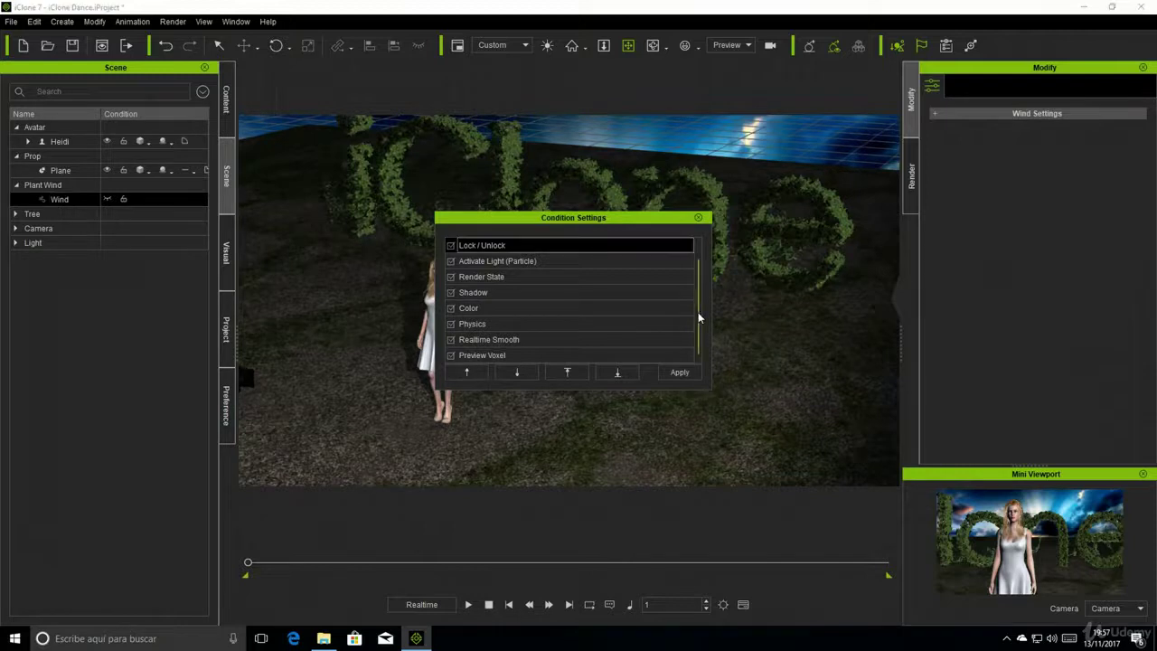
scroll(698, 308, up, 1)
scroll(699, 298, down, 1)
click(15, 215)
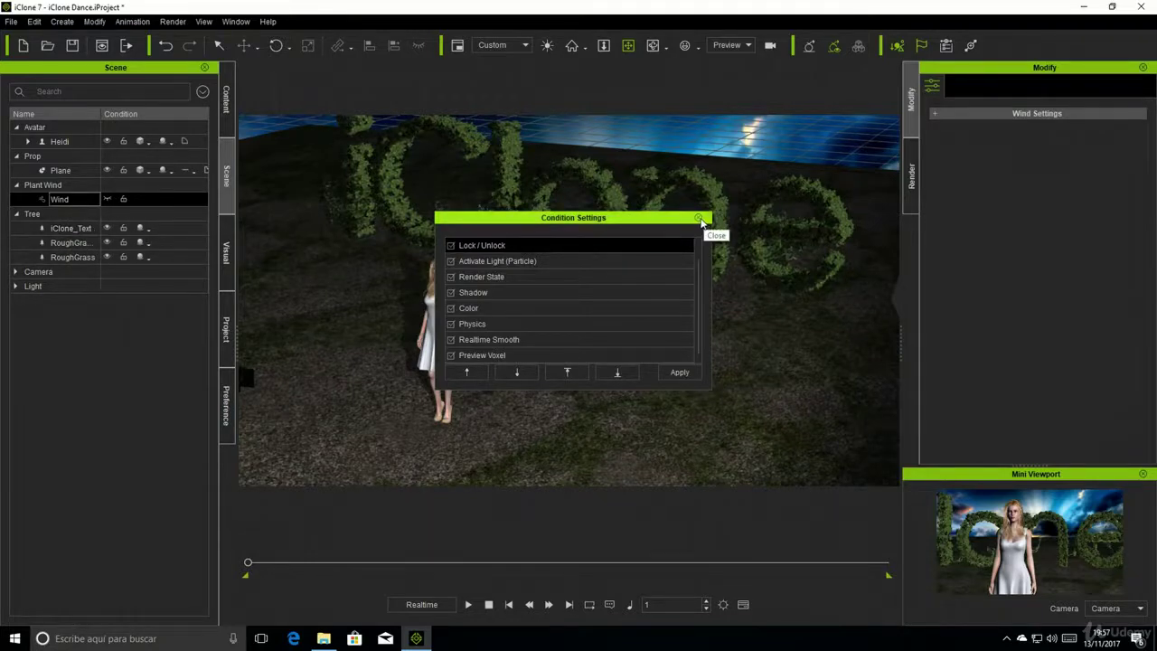
click(700, 219)
click(202, 93)
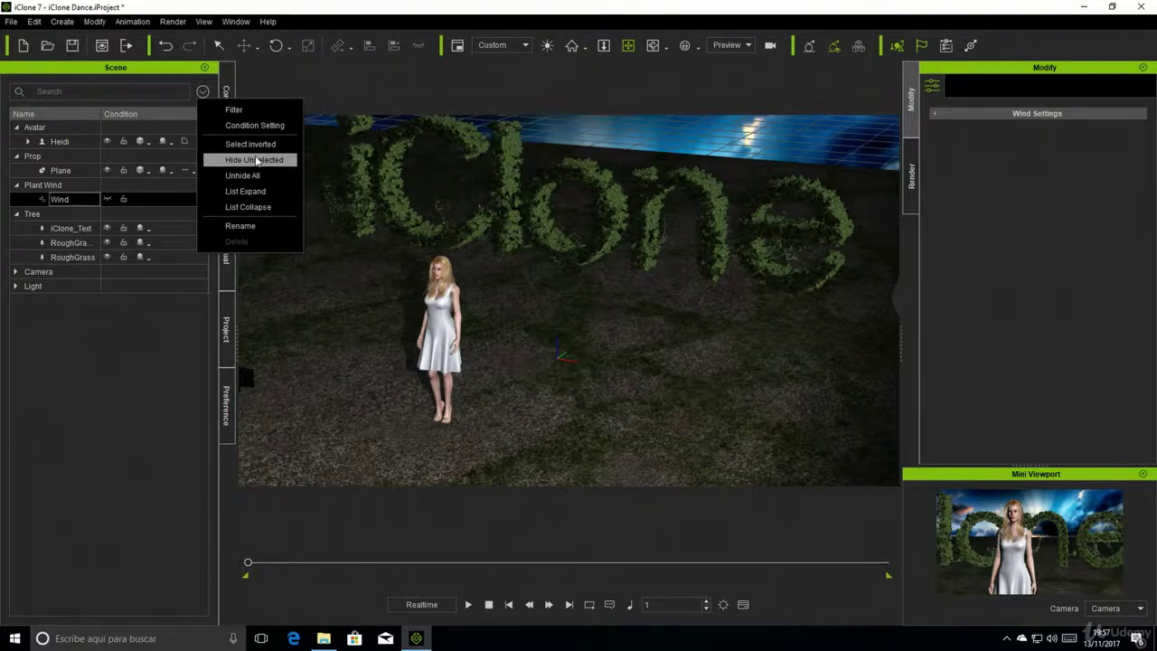
click(256, 160)
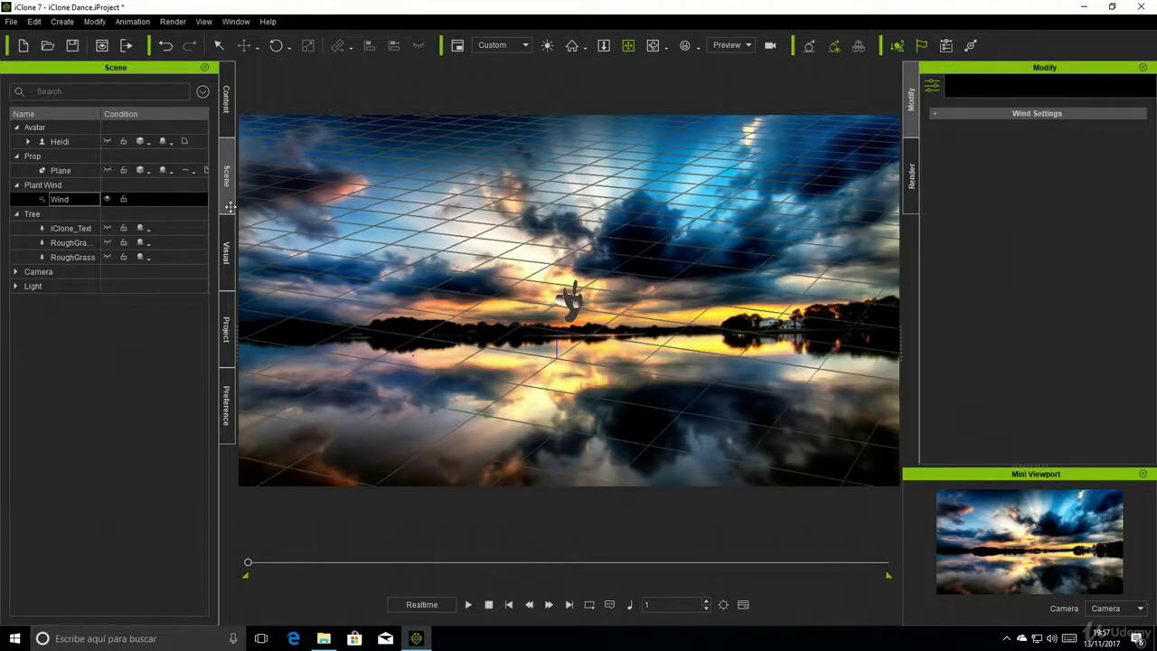
click(203, 91)
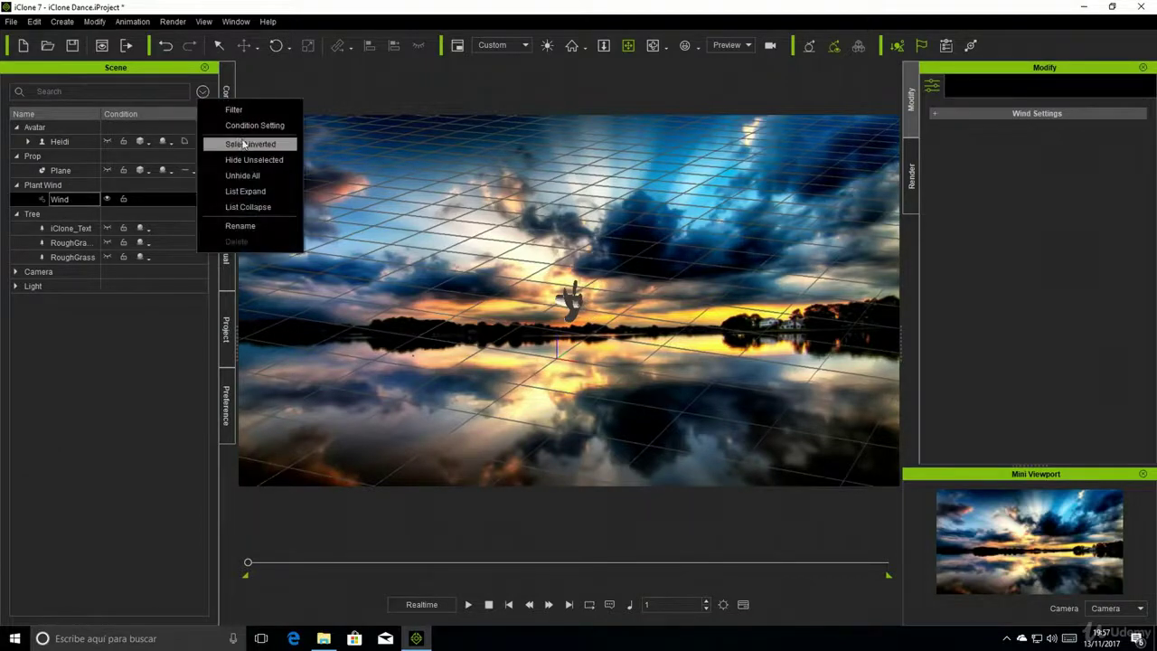
click(244, 177)
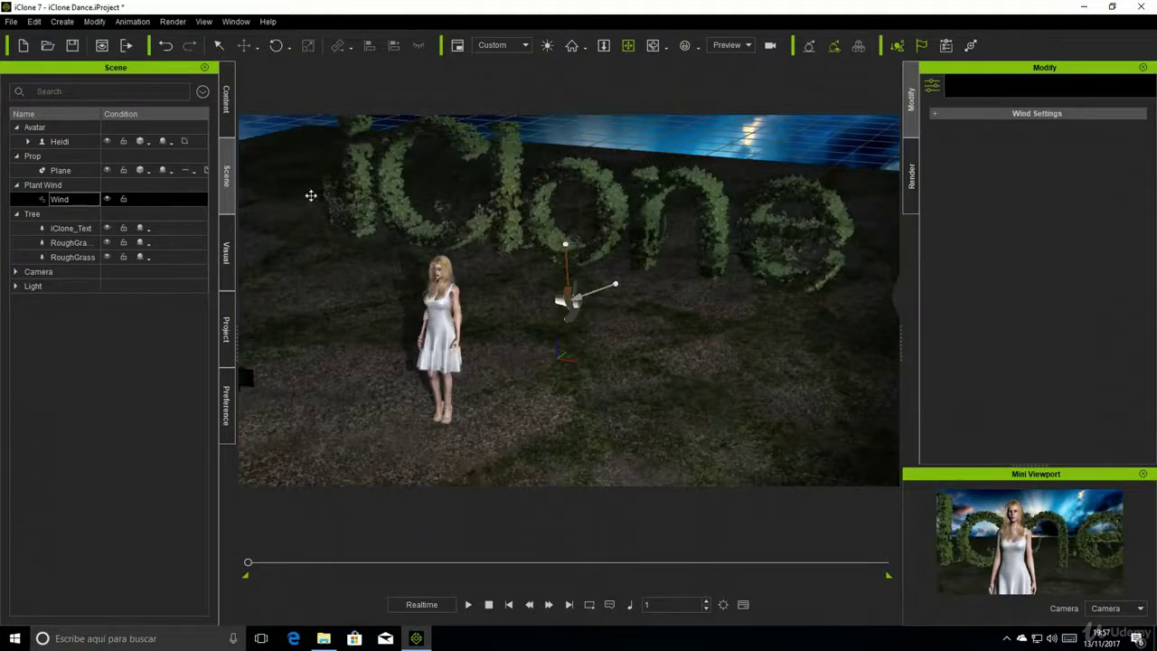
mouse_move(393, 235)
right_down()
mouse_move(414, 237)
mouse_move(421, 253)
mouse_move(422, 240)
right_up()
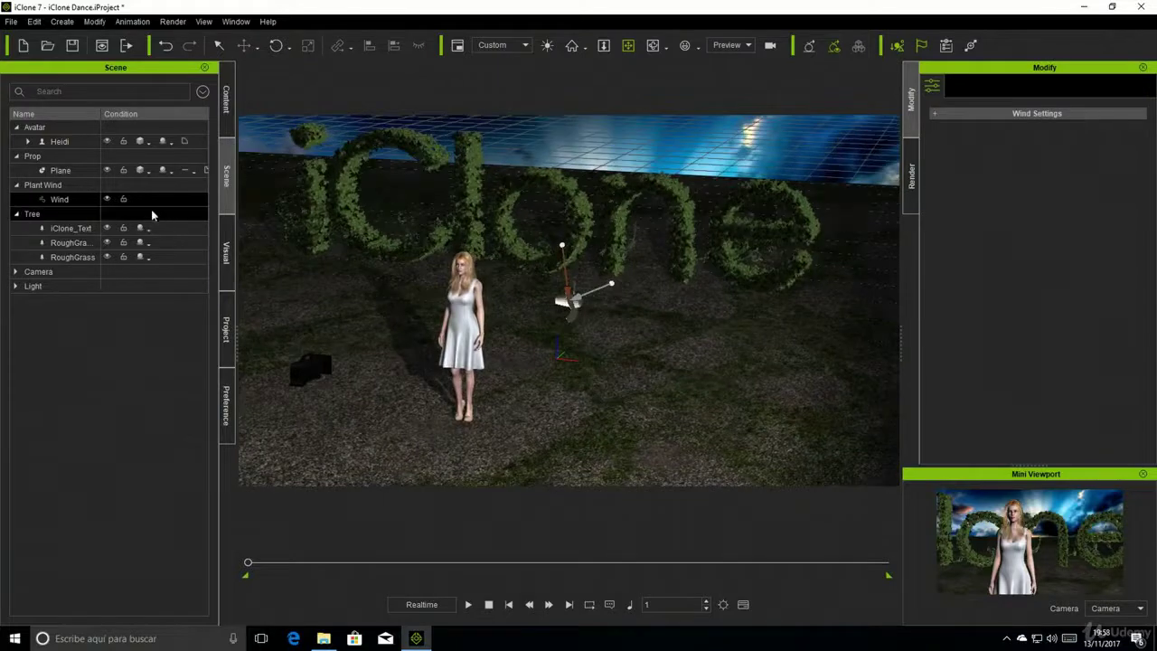
Step: Select Heidi and hide all unselected objects
click(64, 145)
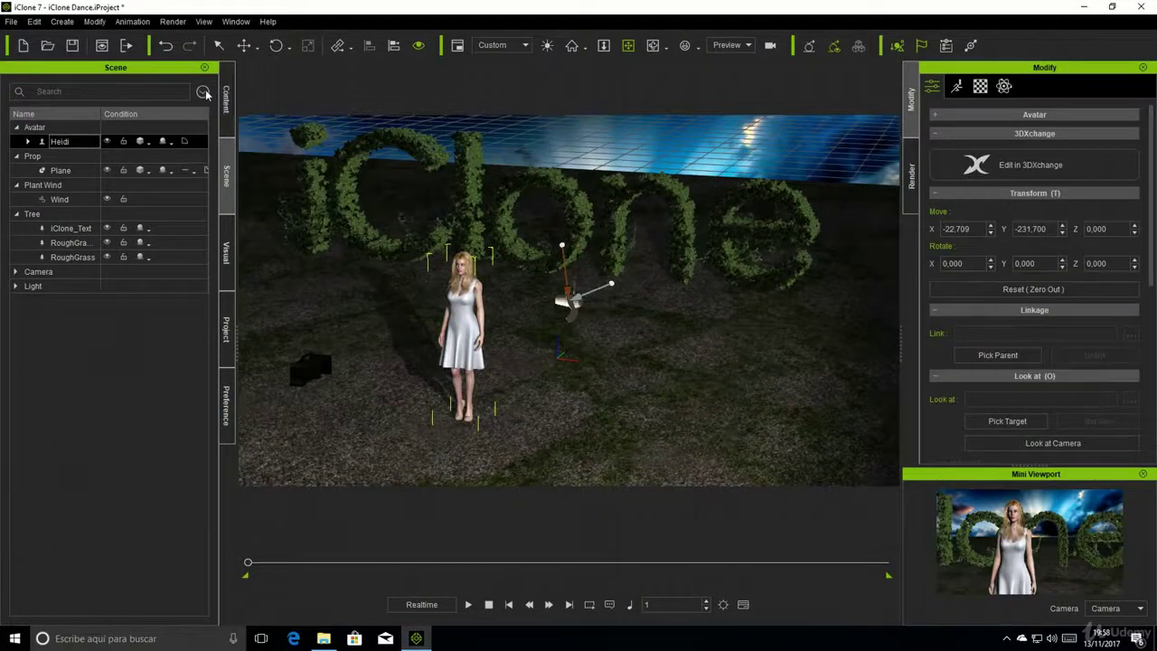
click(203, 93)
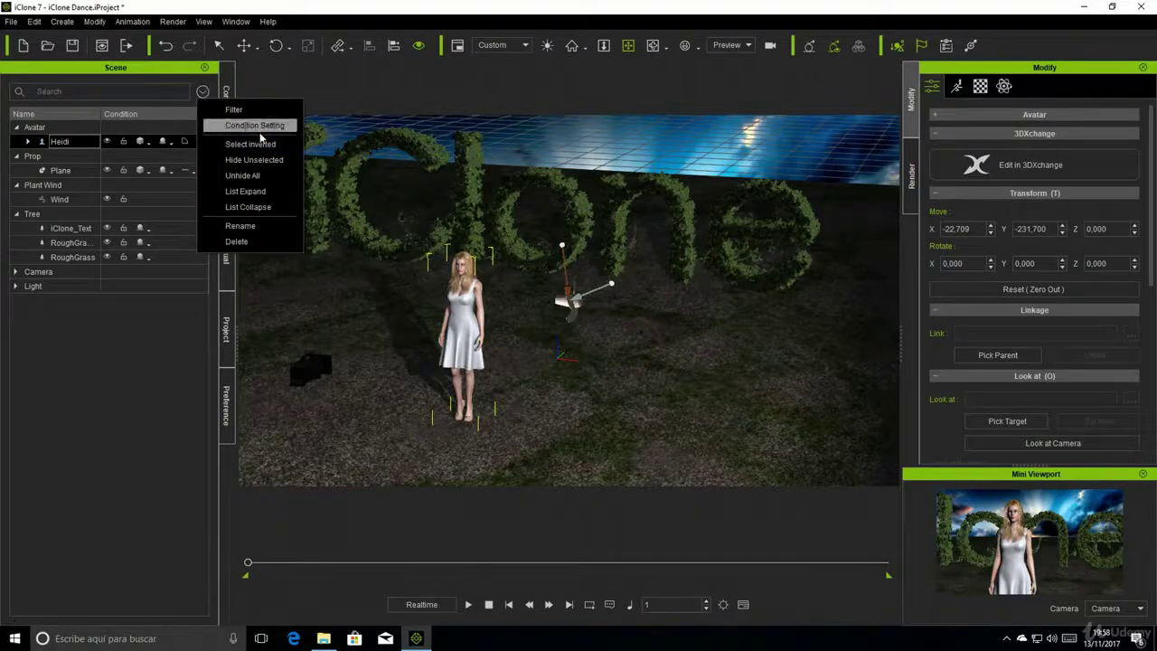
click(283, 161)
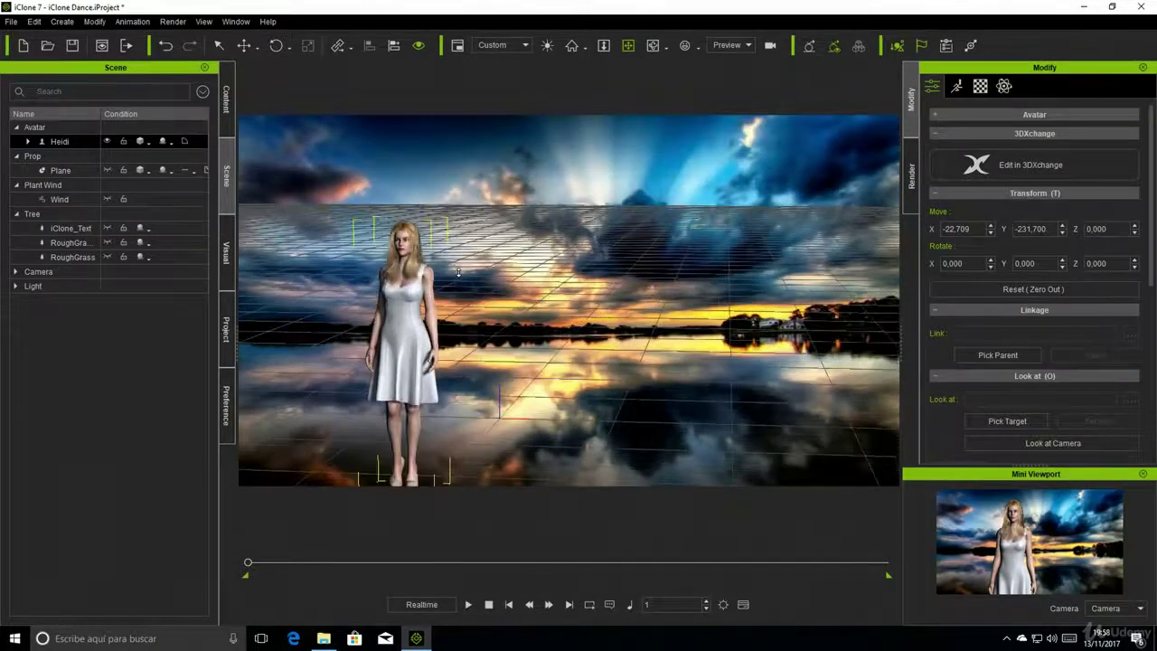
Step: Zoom, pan and orbit the view to centre Heidi against the sky backdrop
scroll(392, 286, up, 3)
middle_drag(393, 286, 511, 296)
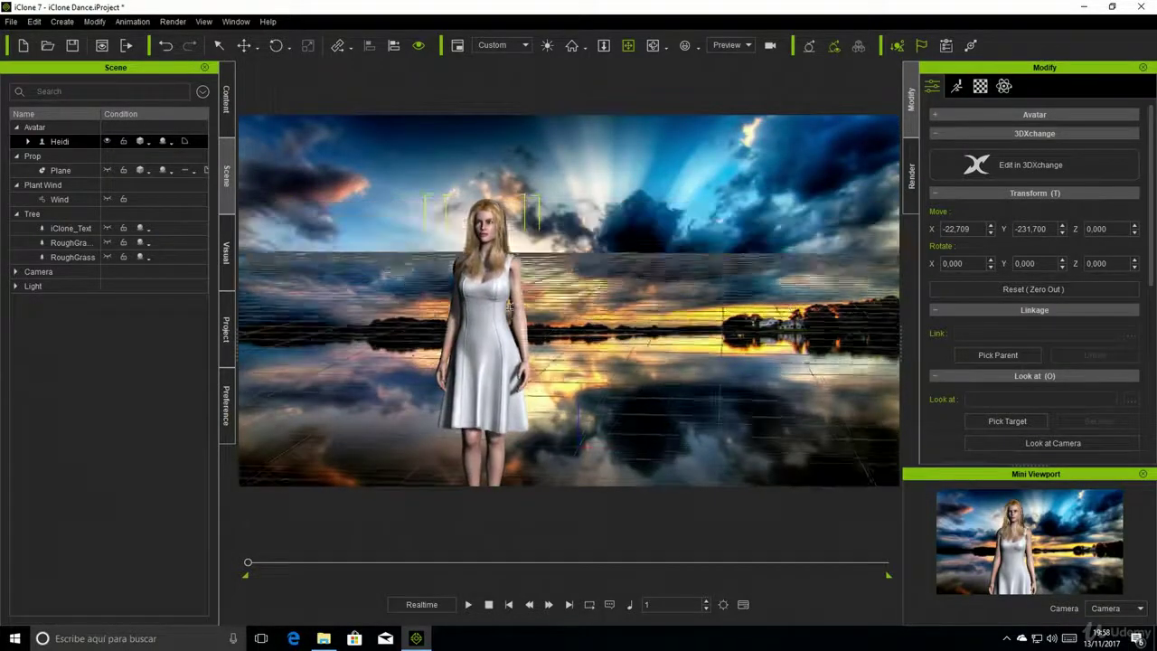
scroll(488, 300, up, 2)
scroll(470, 303, up, 2)
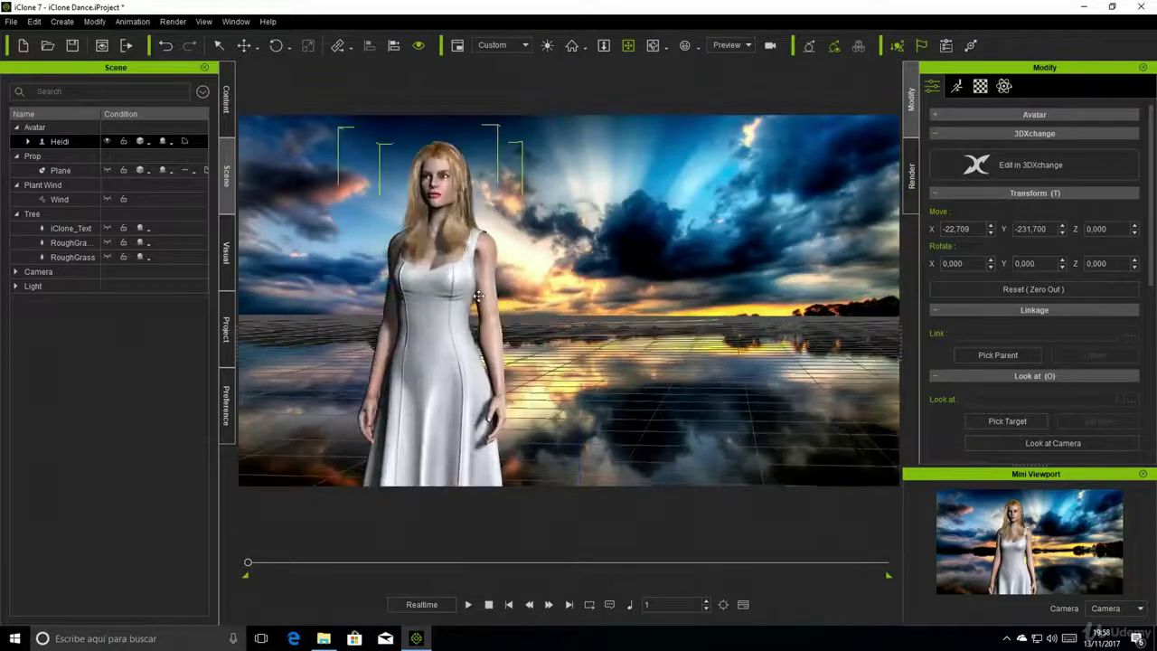
middle_drag(460, 307, 593, 326)
mouse_move(593, 326)
right_down()
mouse_move(586, 347)
mouse_move(583, 333)
mouse_move(561, 336)
right_up()
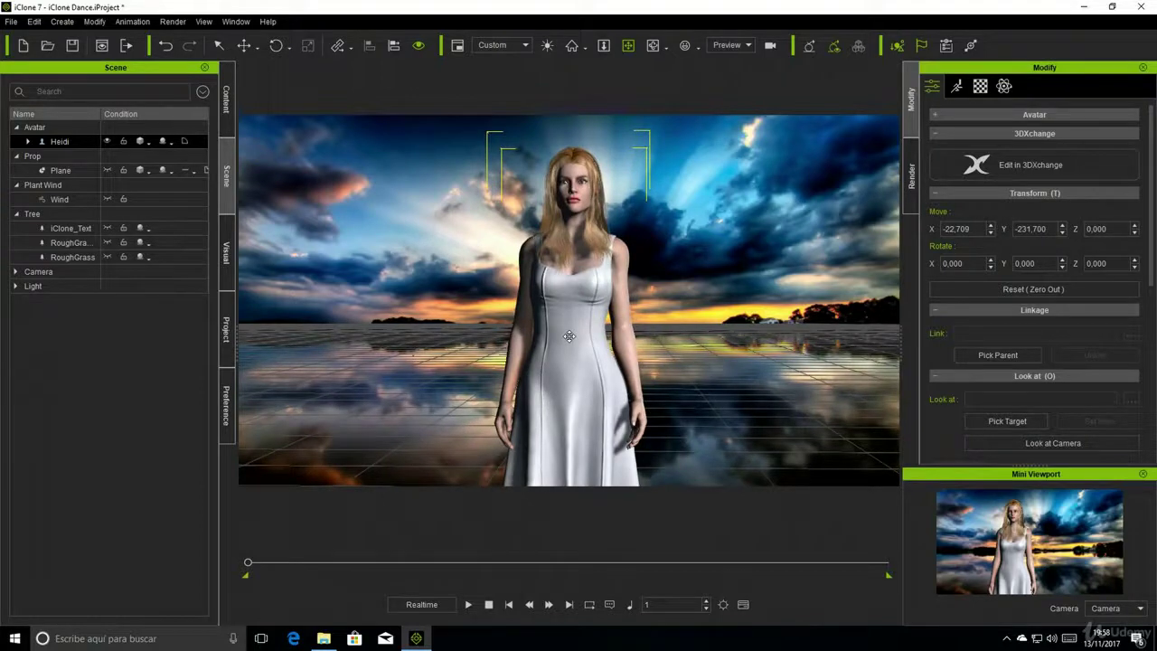
right_drag(569, 336, 528, 336)
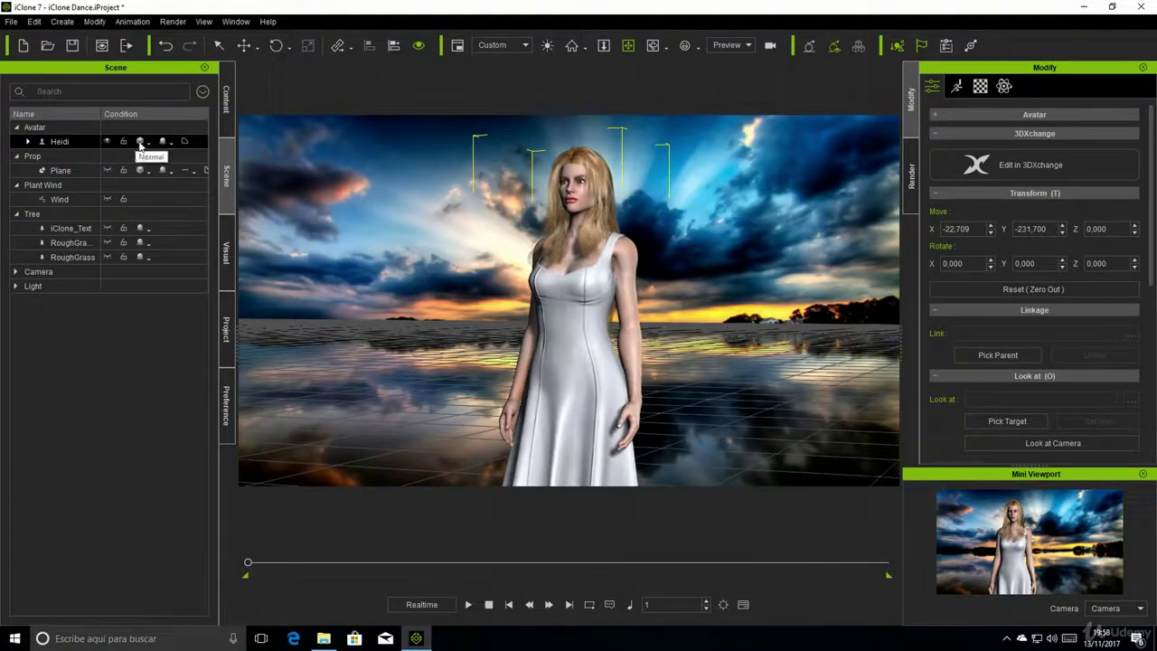
click(203, 92)
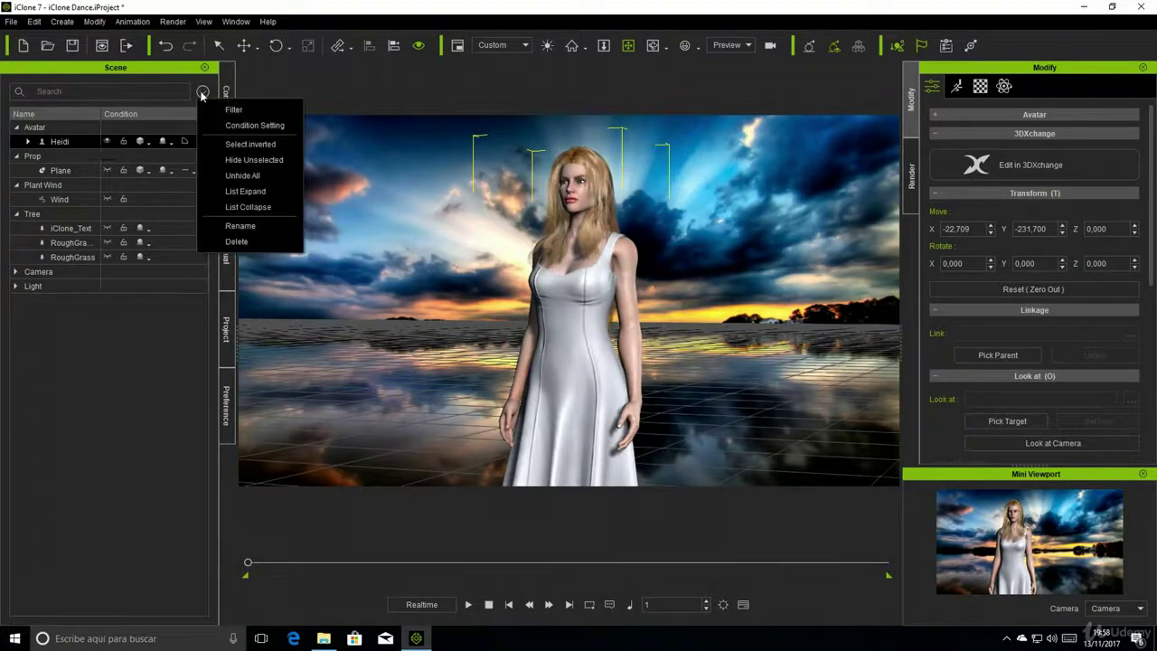
Step: Unhide all objects, clear the selection and show the Visual settings with Fog and HDR
click(247, 172)
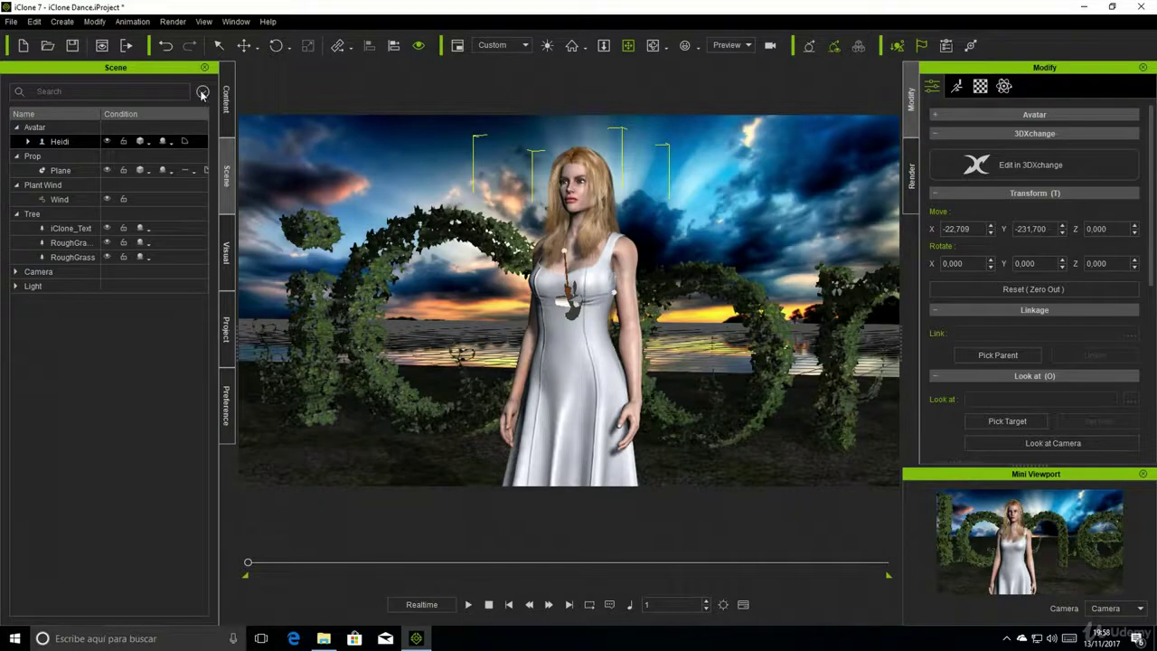
click(202, 94)
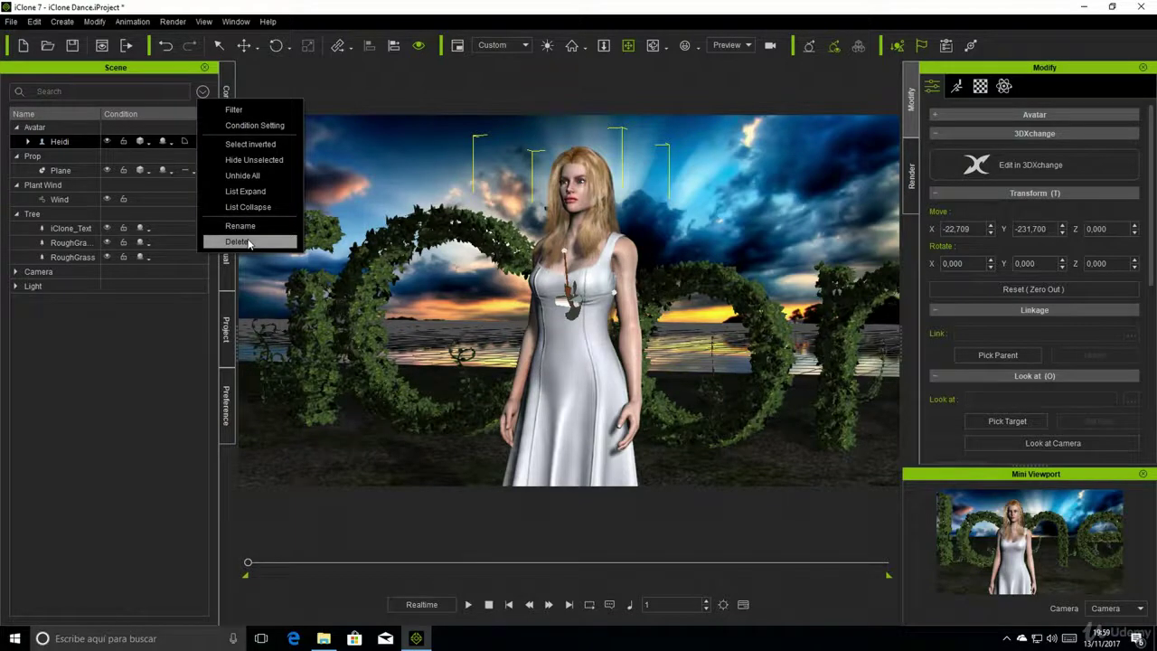
click(161, 342)
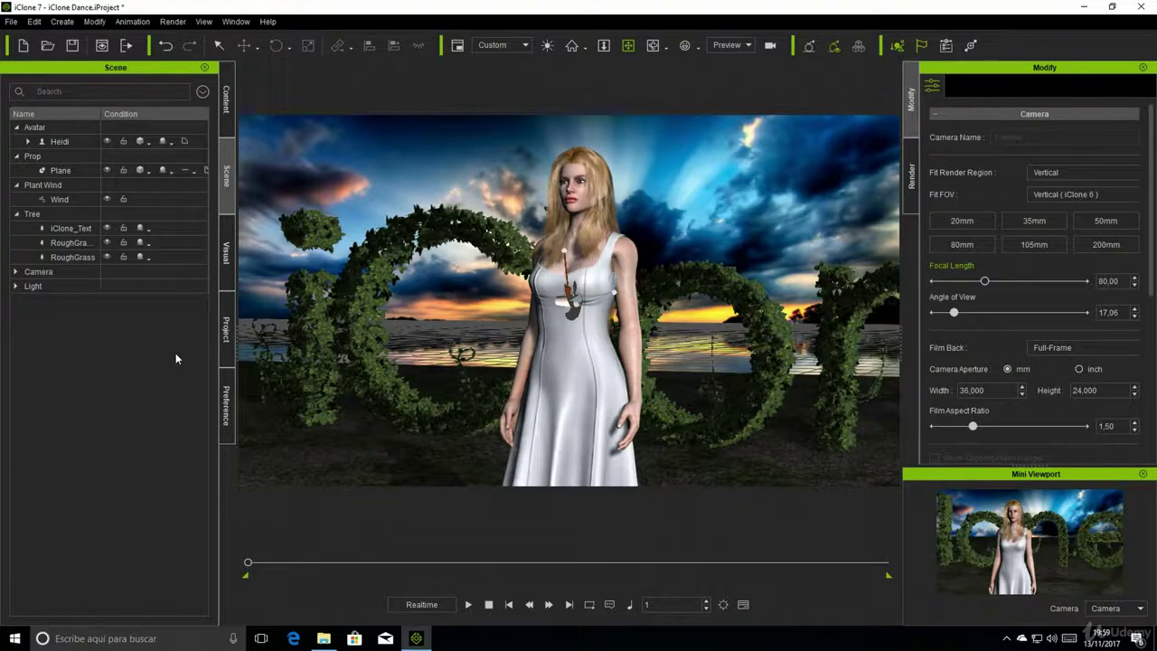
click(229, 275)
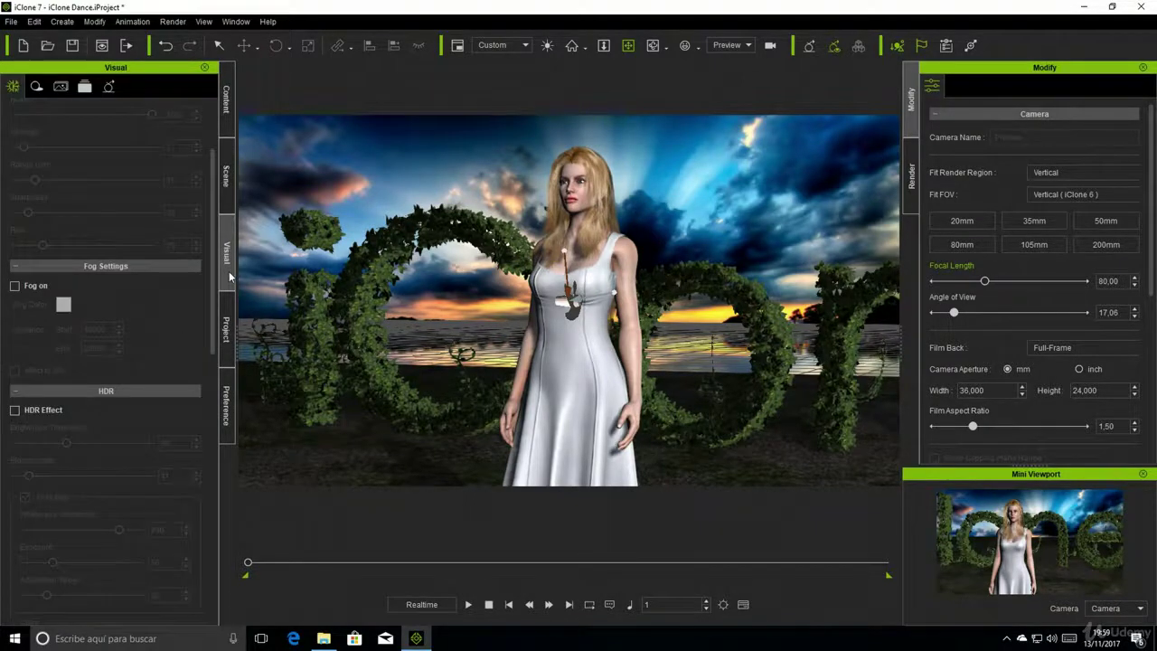